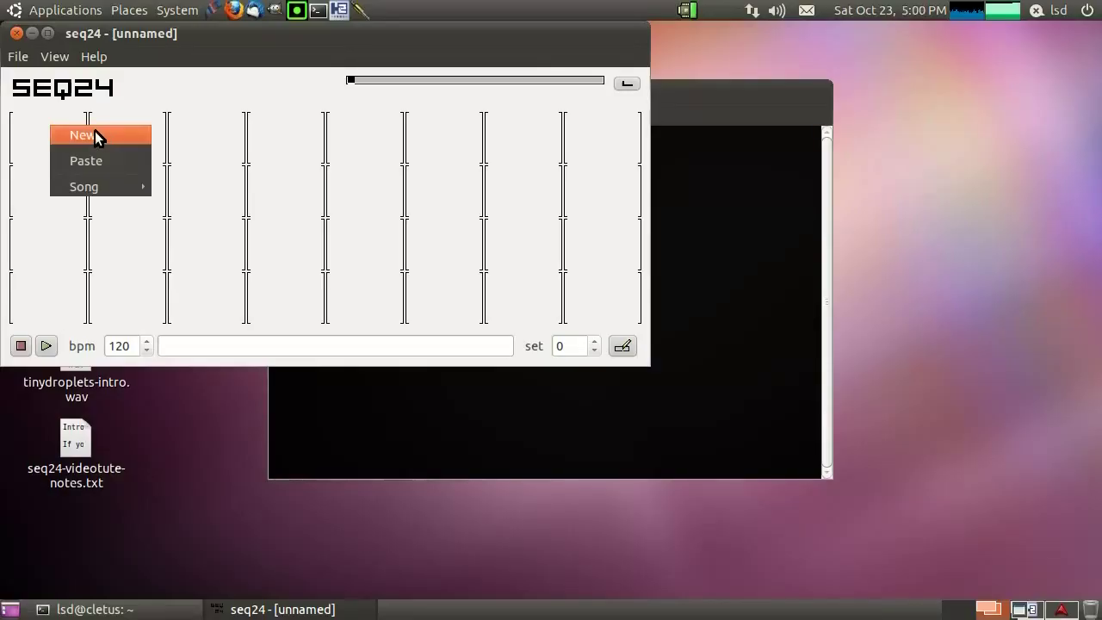
- Create a new pattern named 'bass' routed to the Xsynth DSSI plugin
click(94, 131)
click(256, 141)
text(bass)
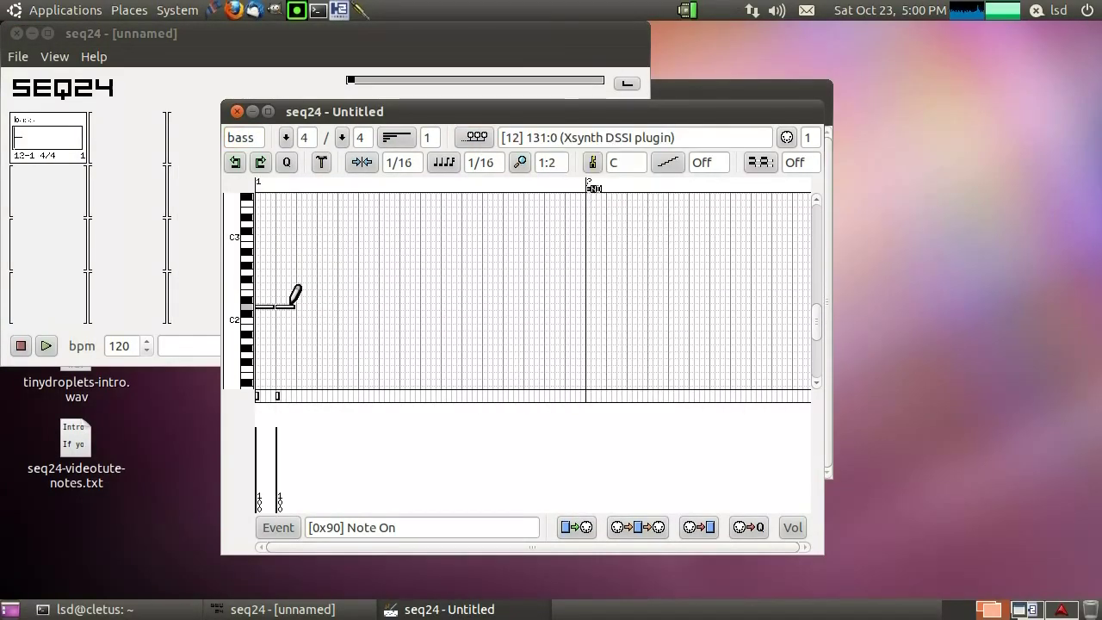
click(303, 224)
- Draw six bass notes on the grid, unmute the third drum pattern to audition, then stop
drag(321, 307, 362, 306)
click(362, 306)
click(382, 224)
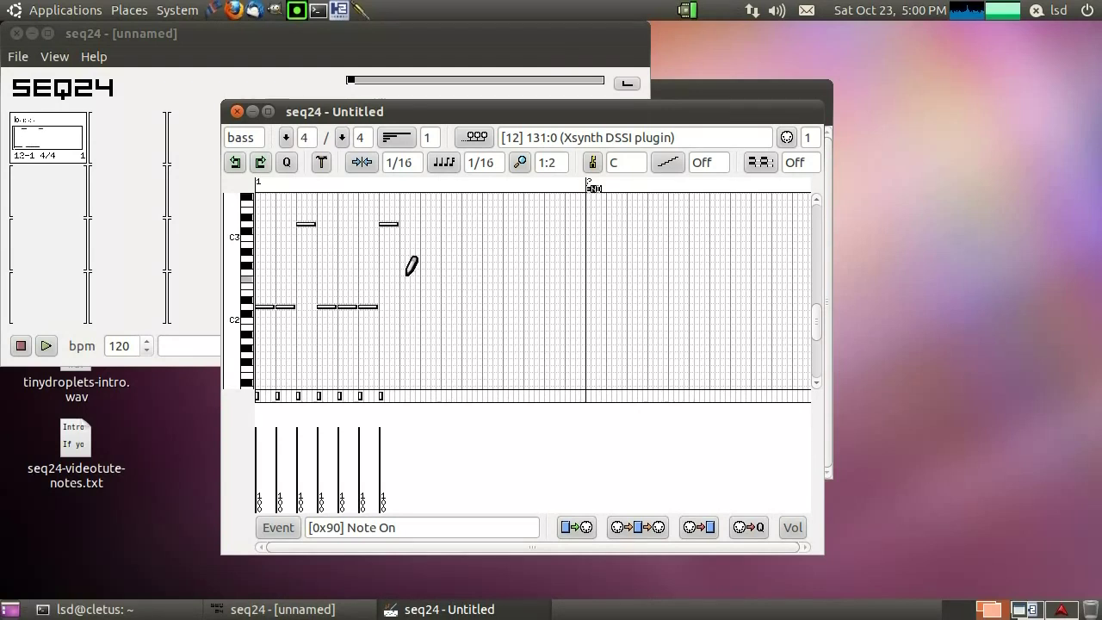
click(403, 307)
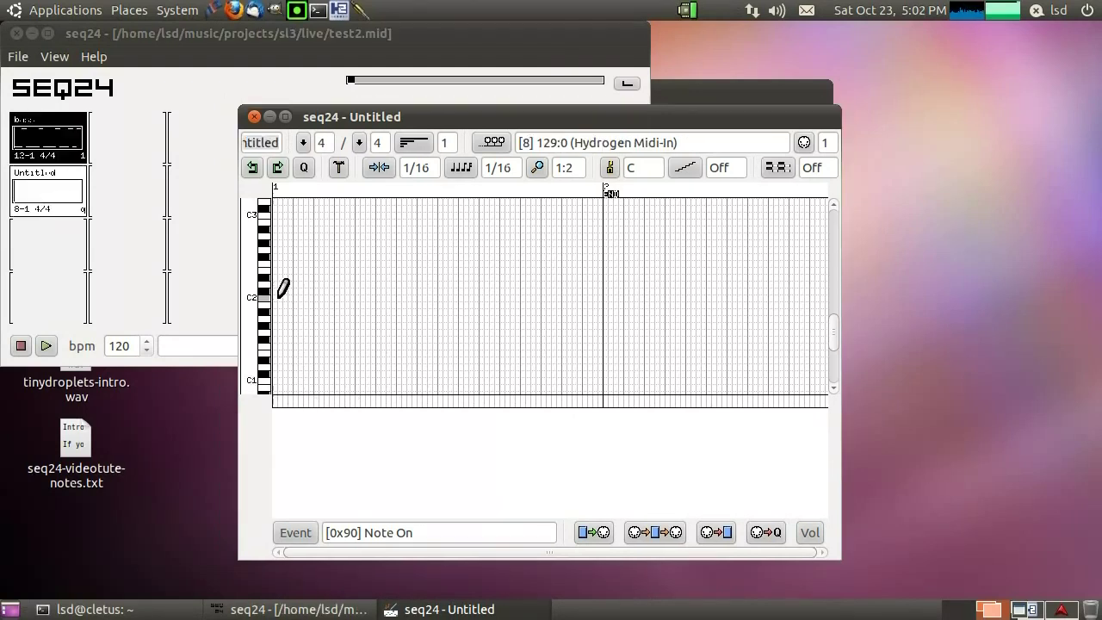
click(275, 298)
click(441, 298)
click(358, 268)
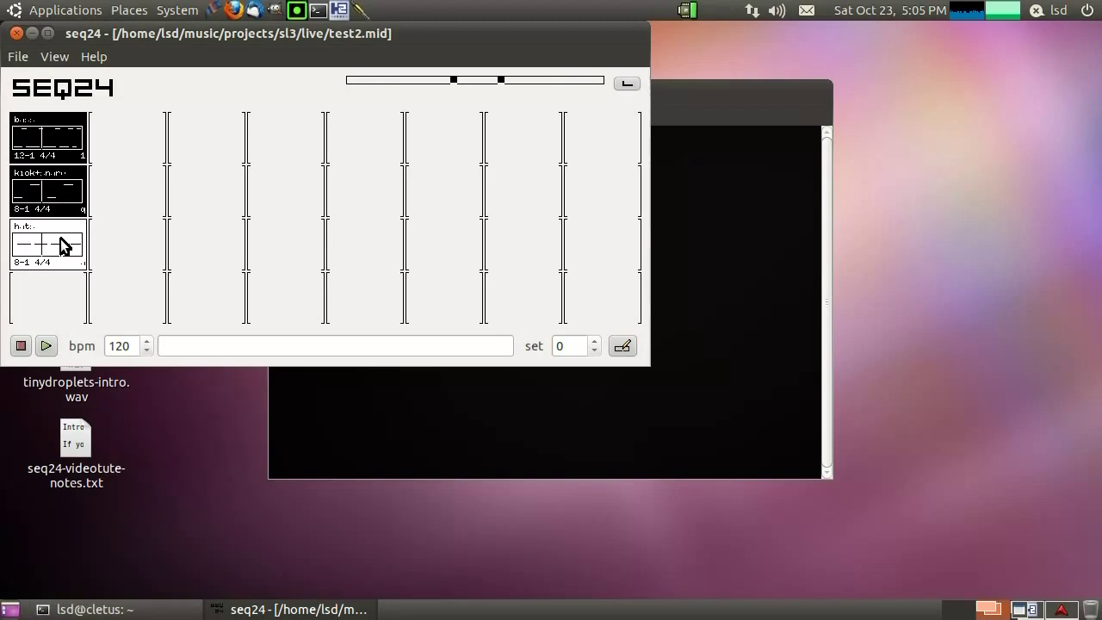
click(62, 245)
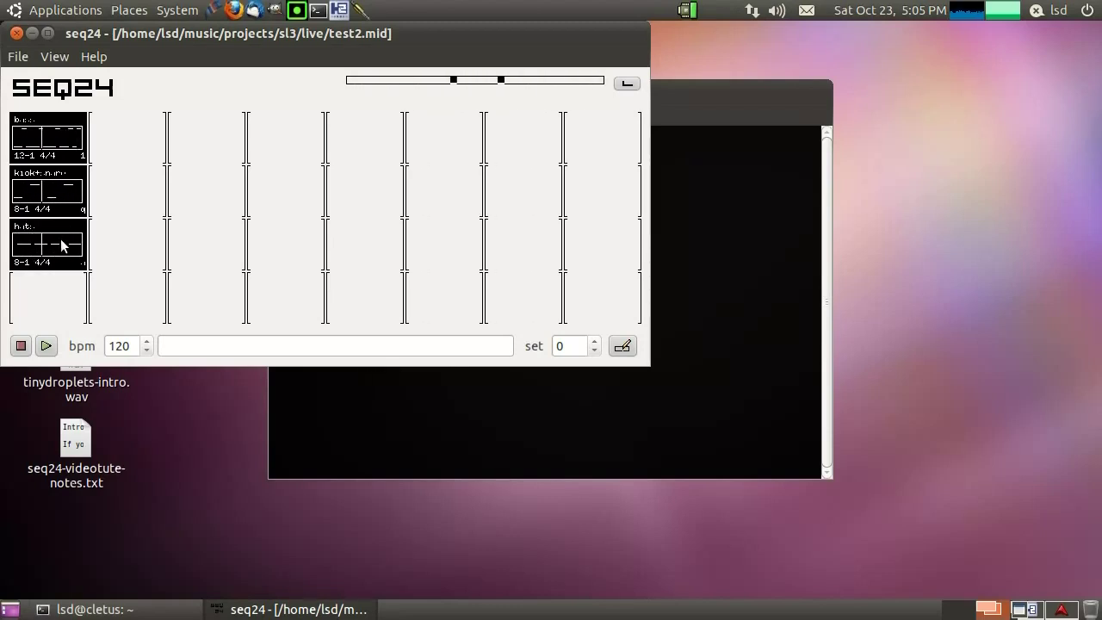
click(21, 345)
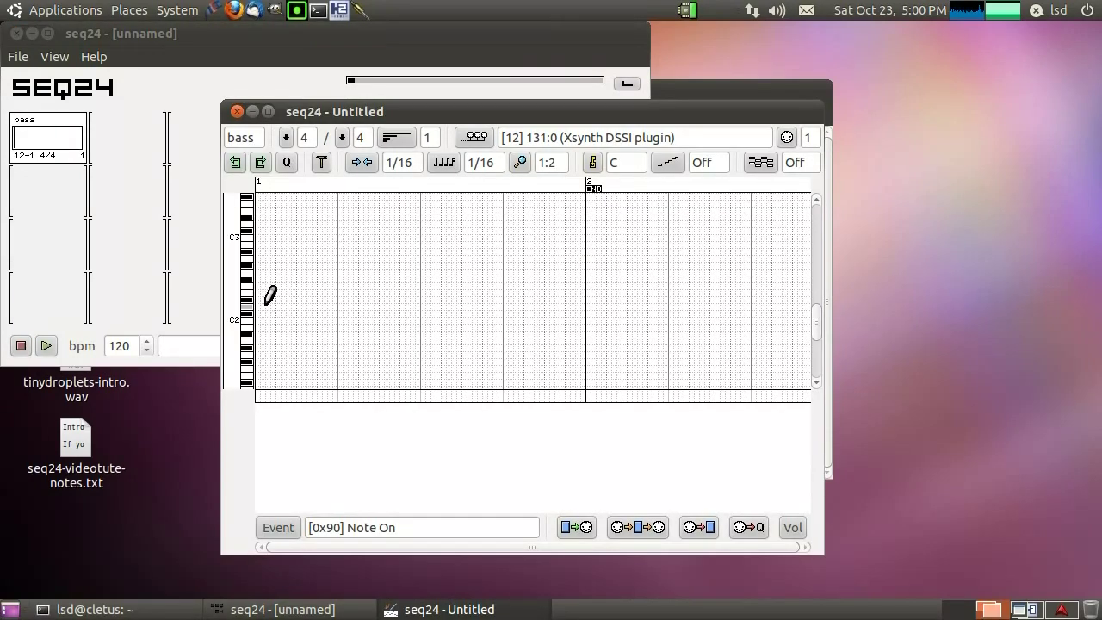
- Draw 1/16 notes in the C2 row plus one higher note near C3
click(267, 304)
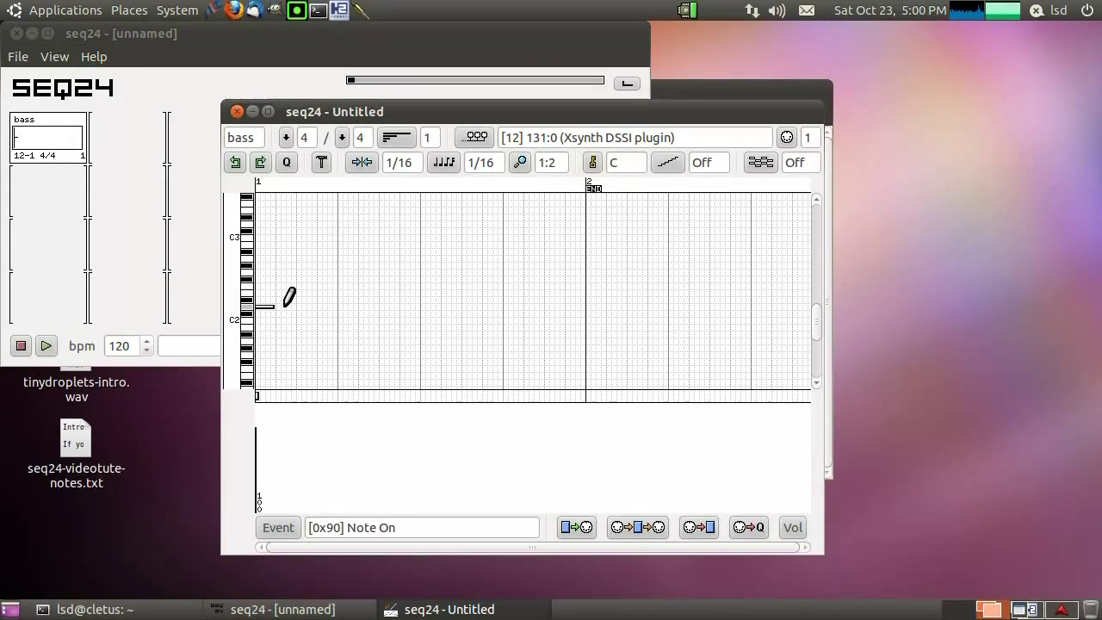
click(285, 306)
click(307, 223)
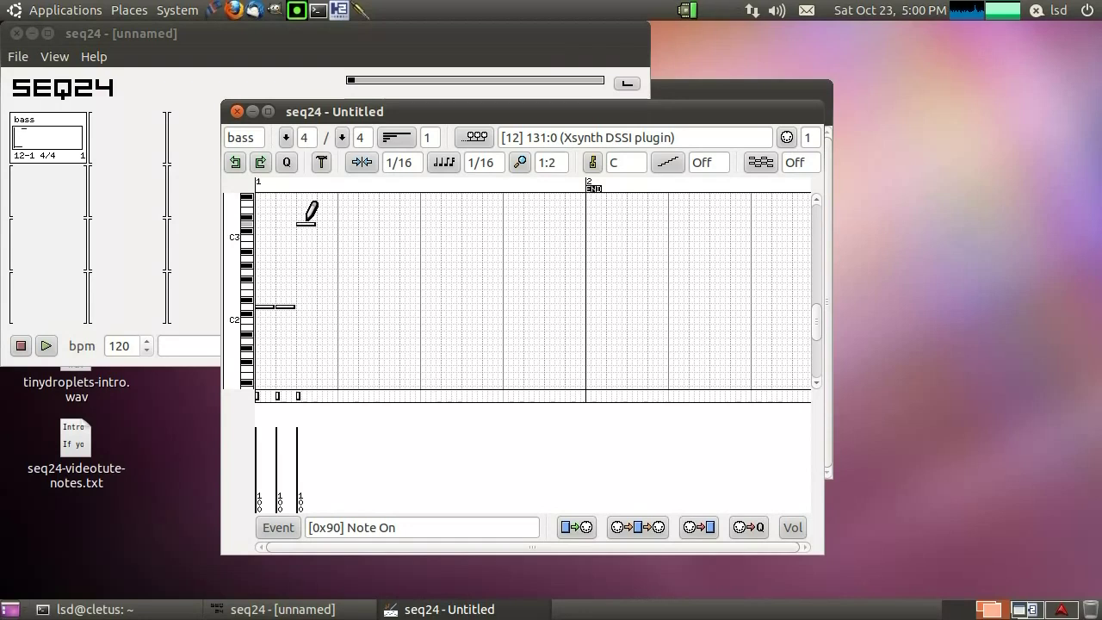
click(334, 305)
click(348, 305)
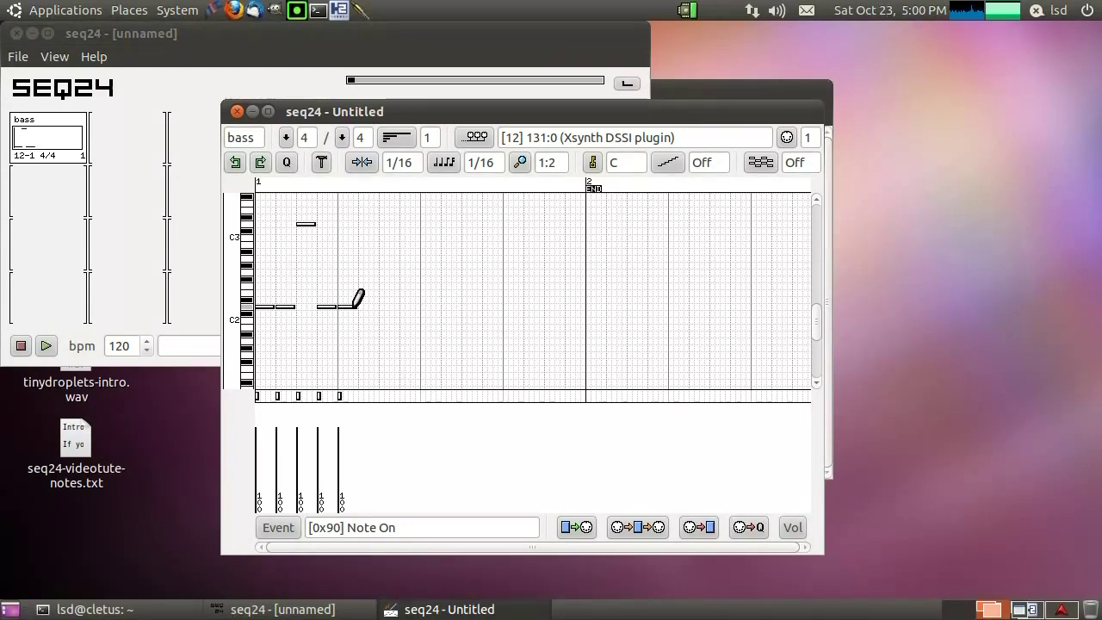
click(368, 306)
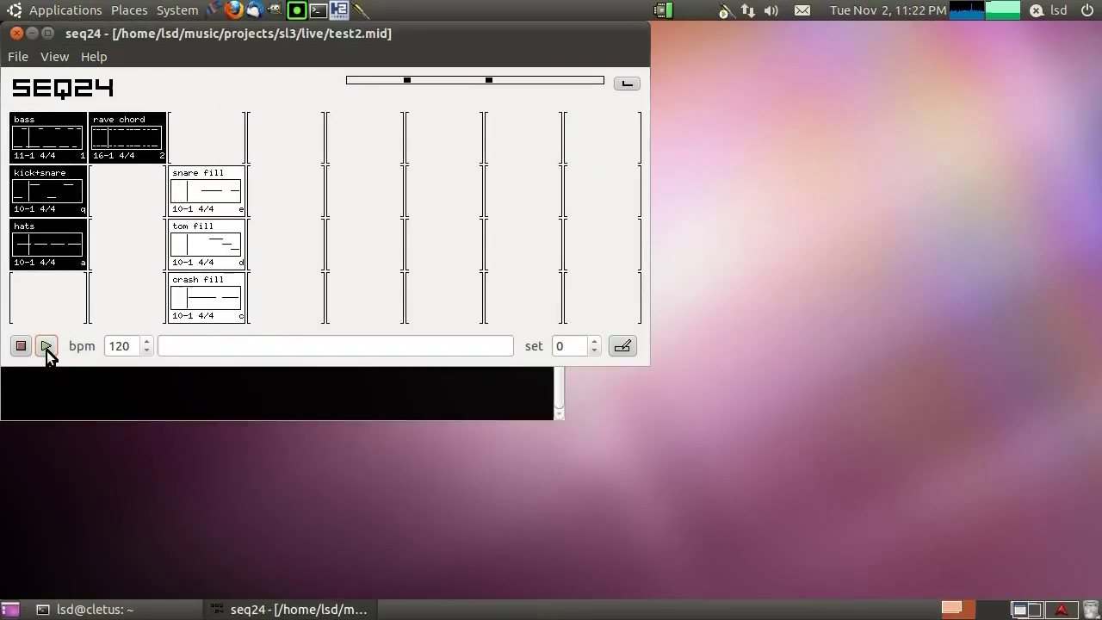
- Queue the crash fill and toggle hats and kick+snare with keys c, a, q, then start playback
key(c)
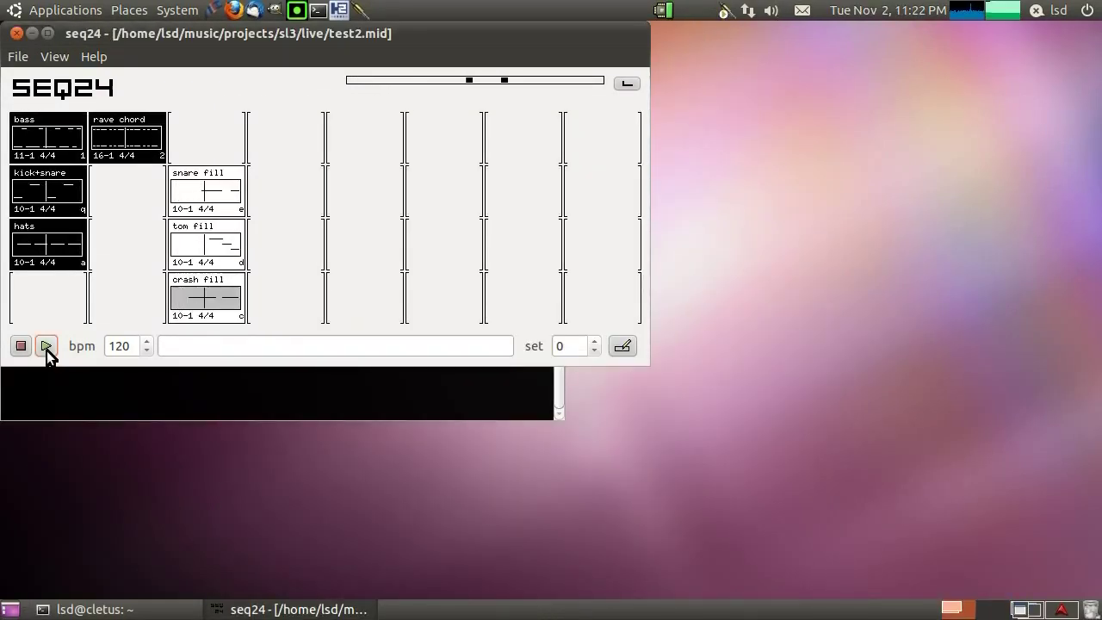
key(a)
key(q)
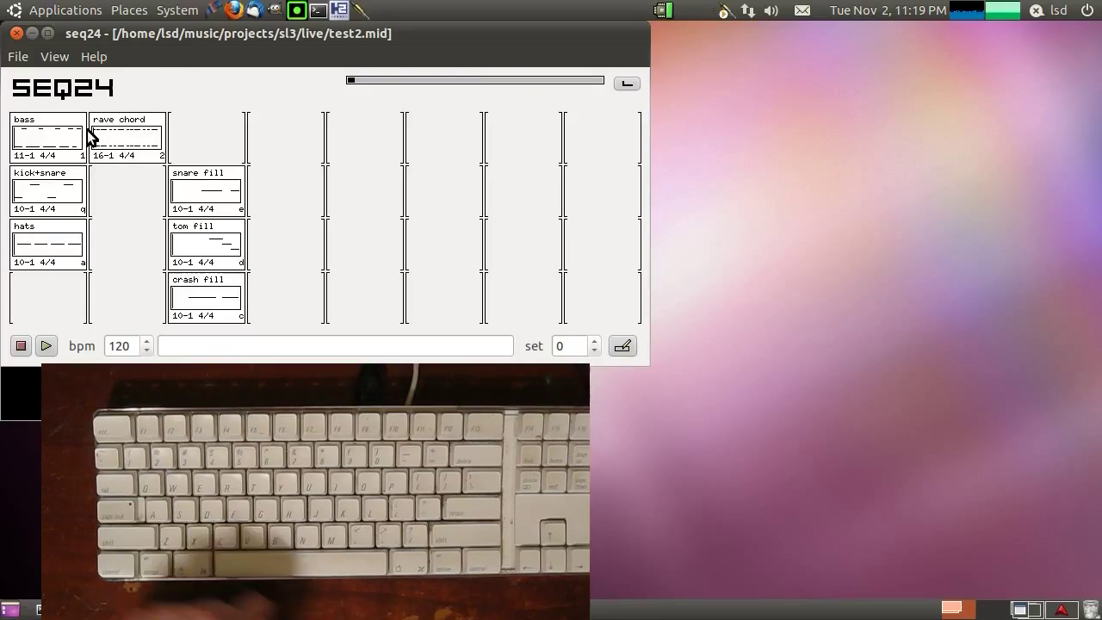
click(38, 351)
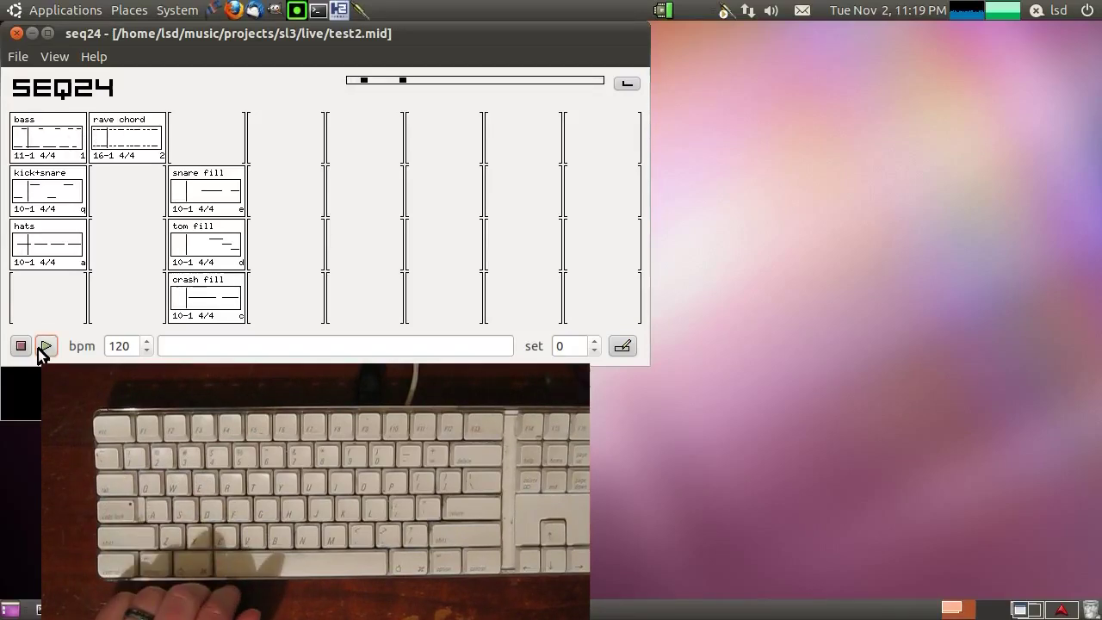
- Toggle the bass pattern on and back off with key 1, then stop playback
key(1)
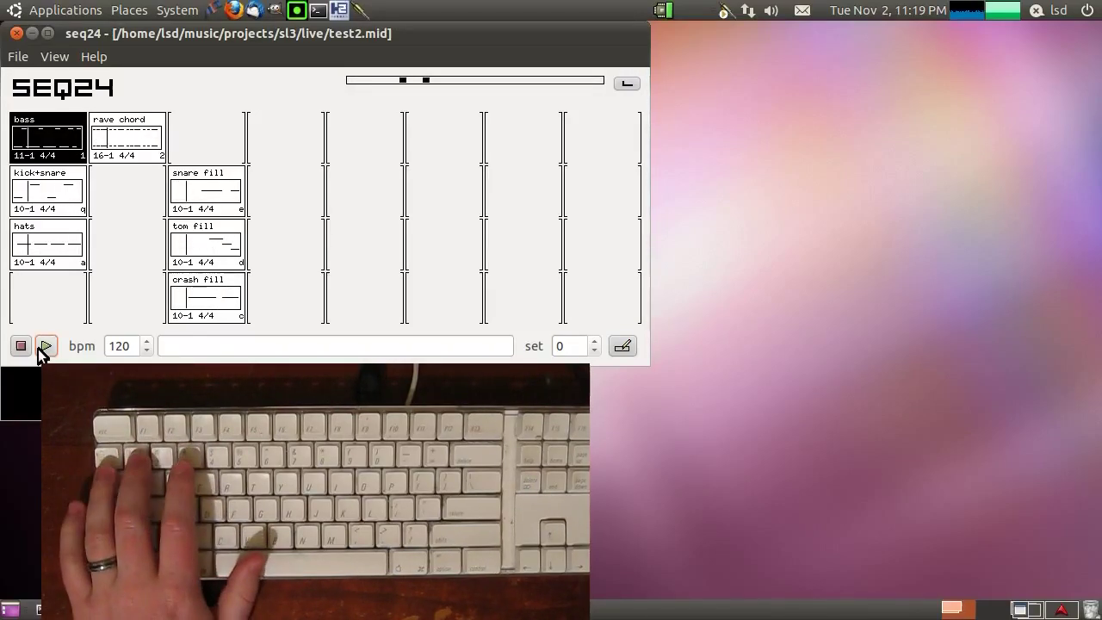
key(1)
key(1)
key(1)
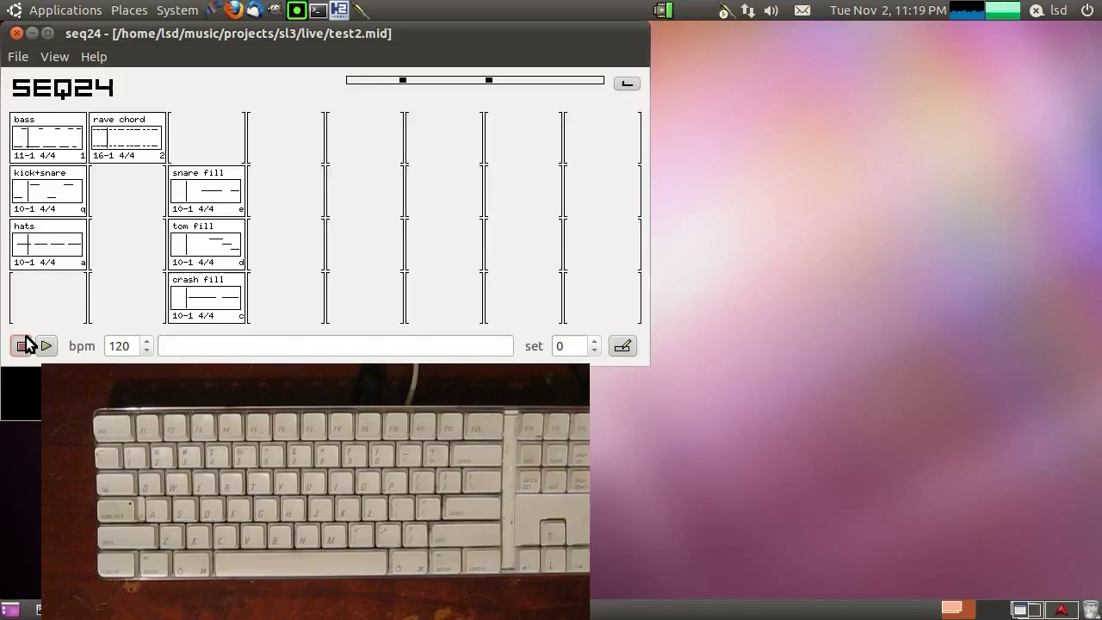
click(20, 345)
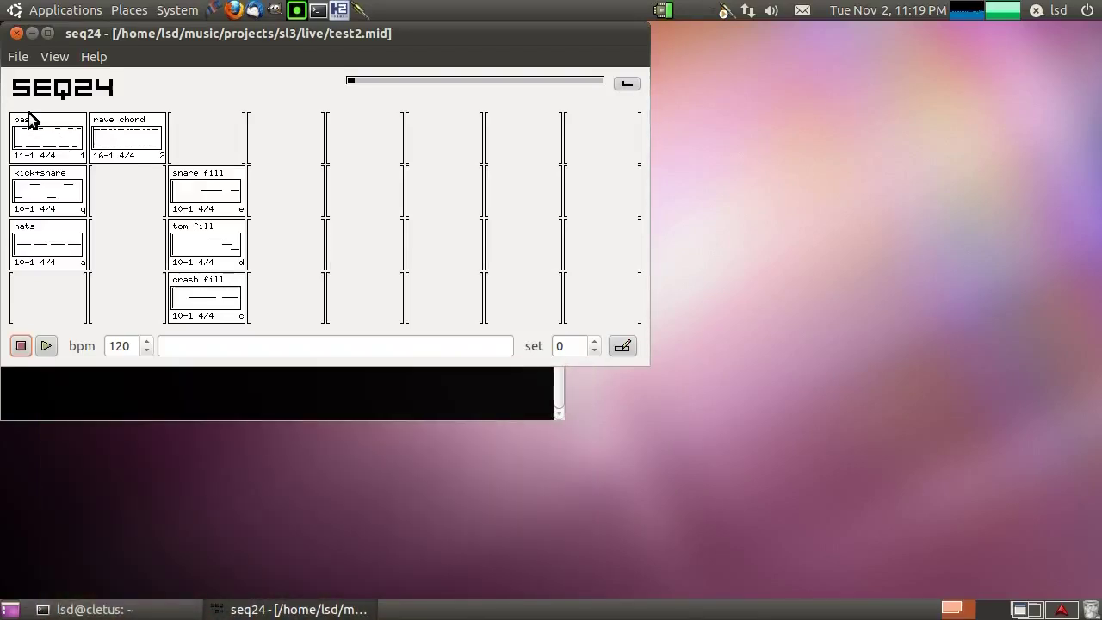
- Review the MIDI input port and keyboard queue shortcut in File > Options, then close it
click(18, 58)
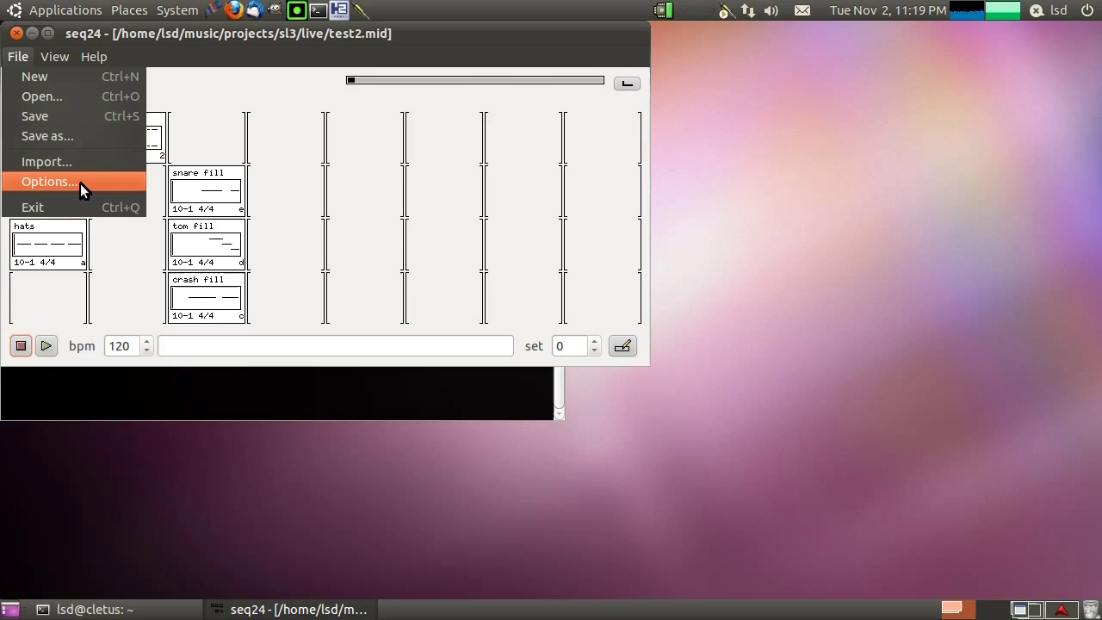
click(118, 243)
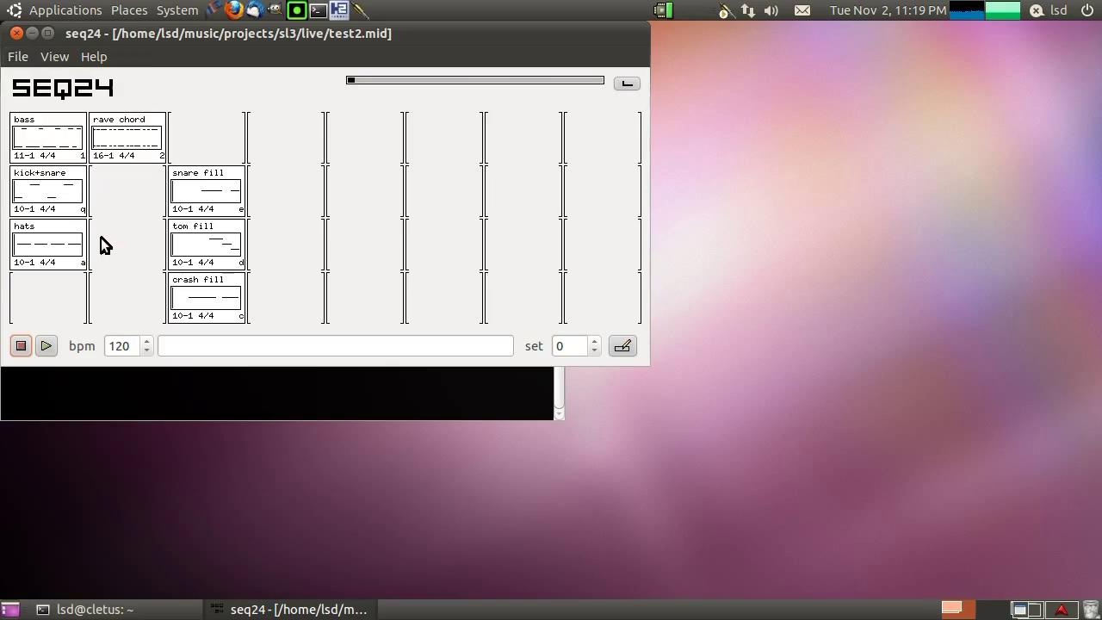
click(20, 56)
click(51, 181)
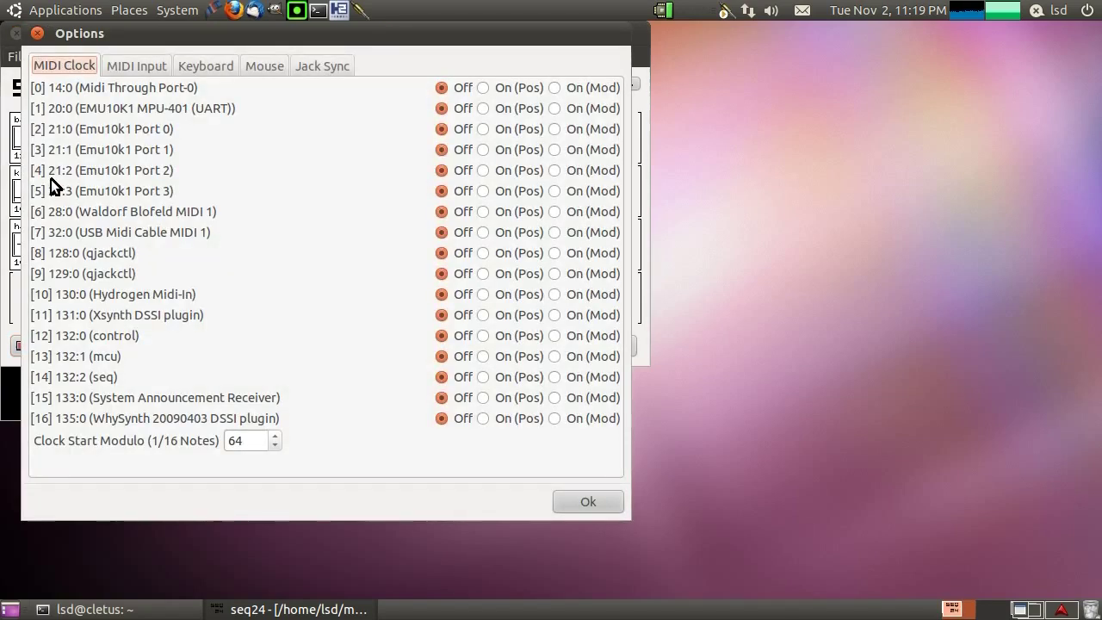
click(150, 68)
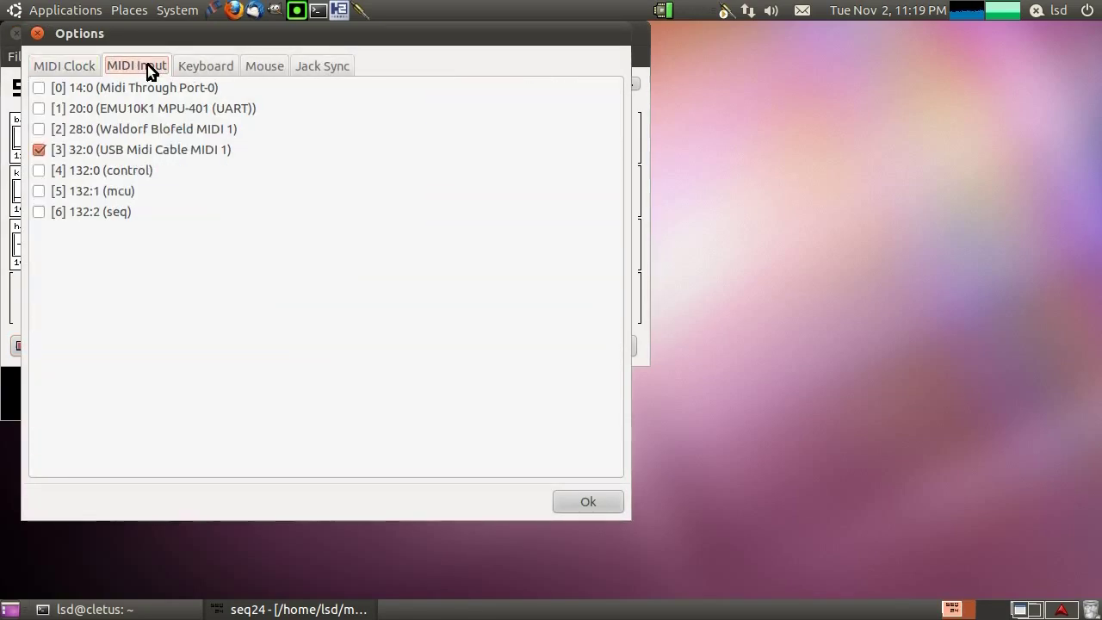
click(188, 67)
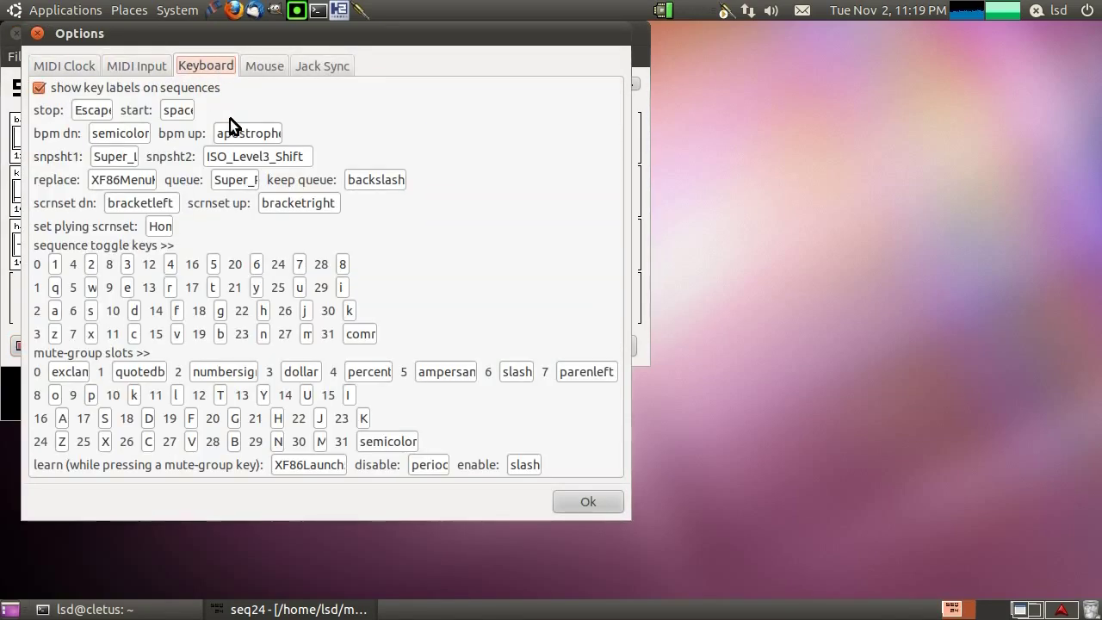
click(237, 183)
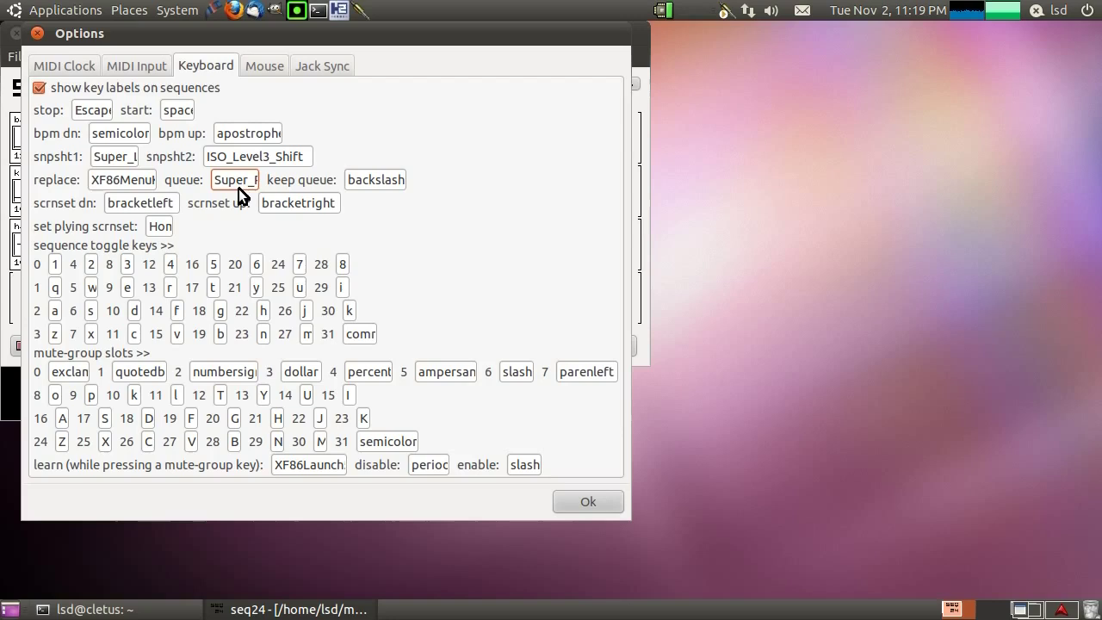
click(584, 501)
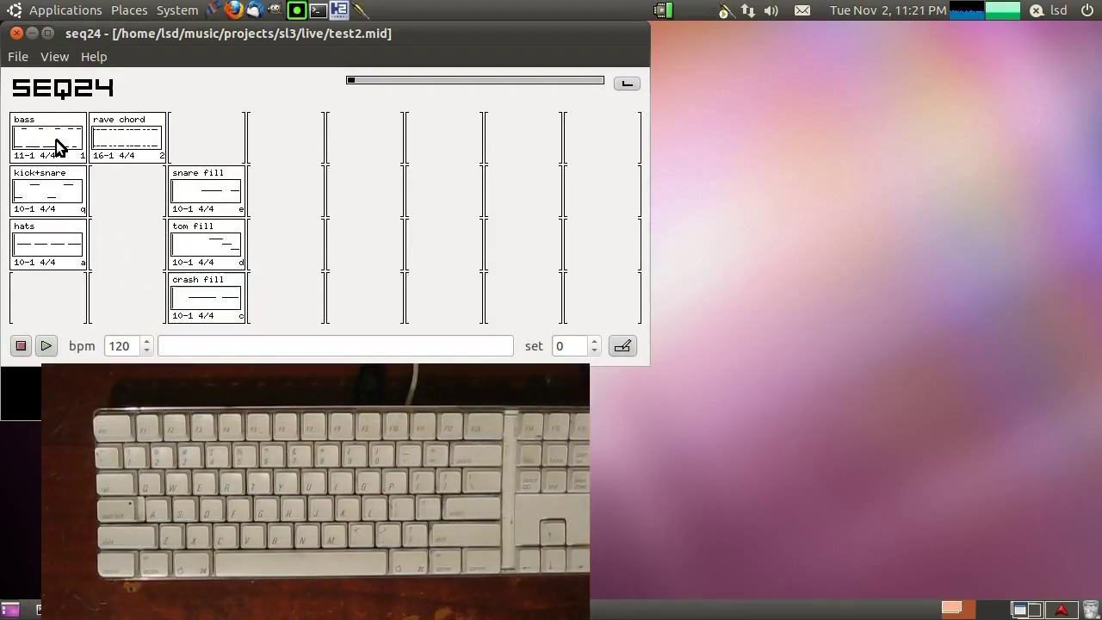
- Unmute bass, start playback, and bring in kick+snare, hats and rave chord with q, a, 2
click(55, 138)
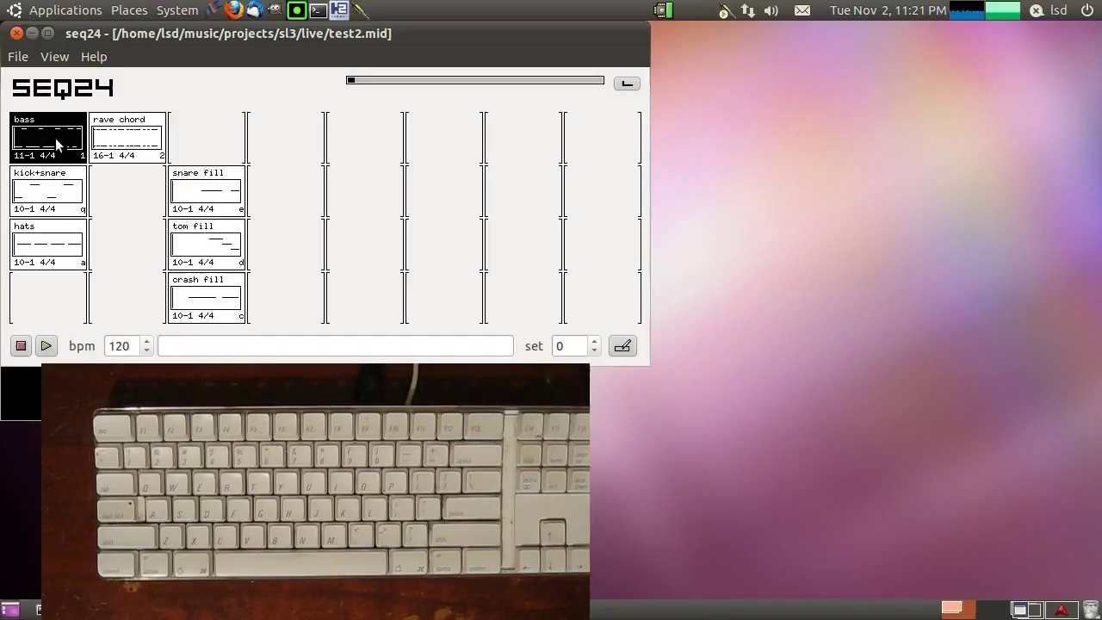
click(46, 345)
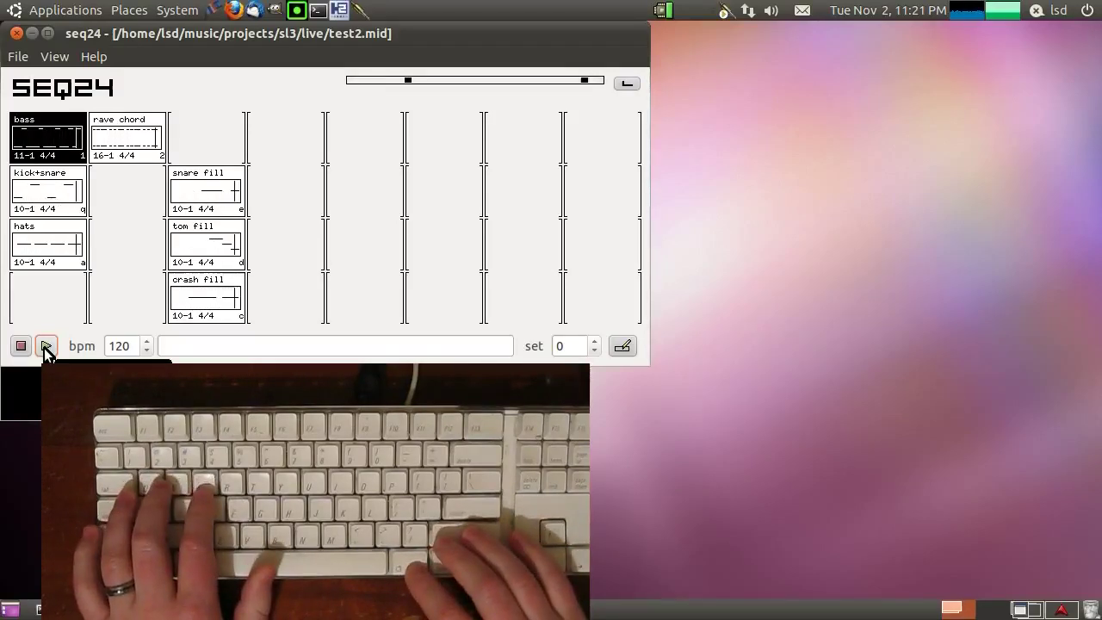
key(q)
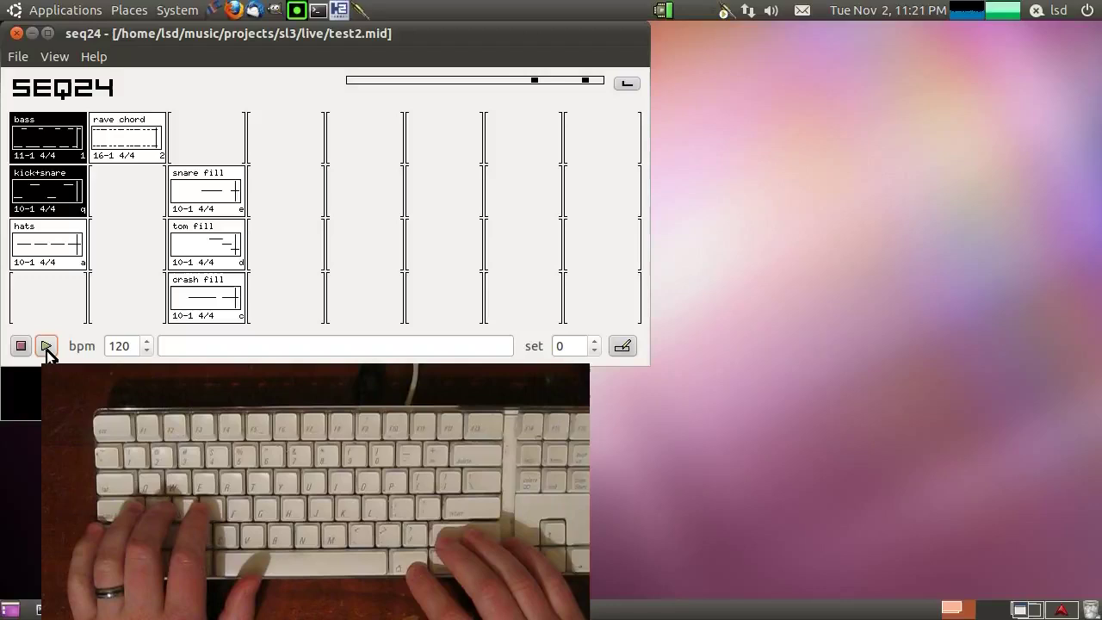
key(a)
key(2)
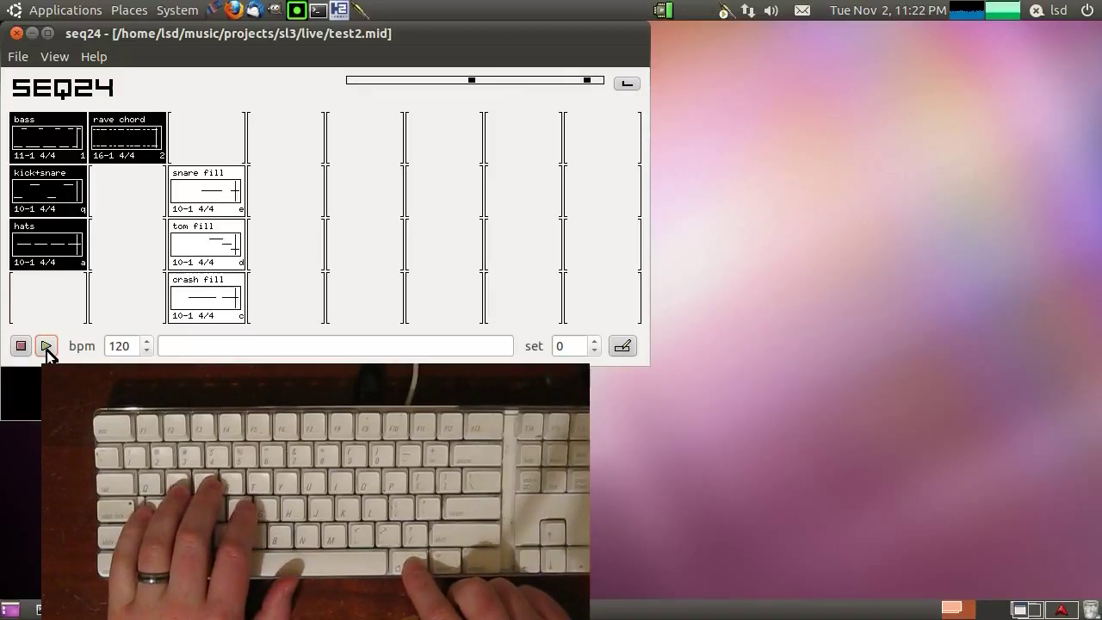
- Play snare, tom and crash fills live (e, d, c), then drop kick+snare and hats
key(e)
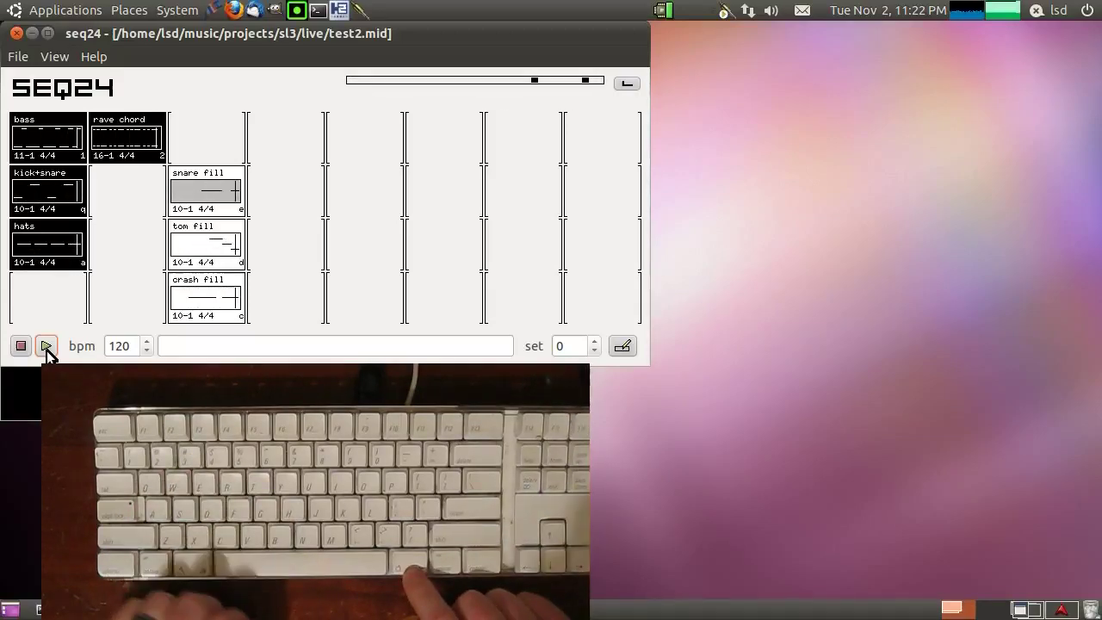
key(e)
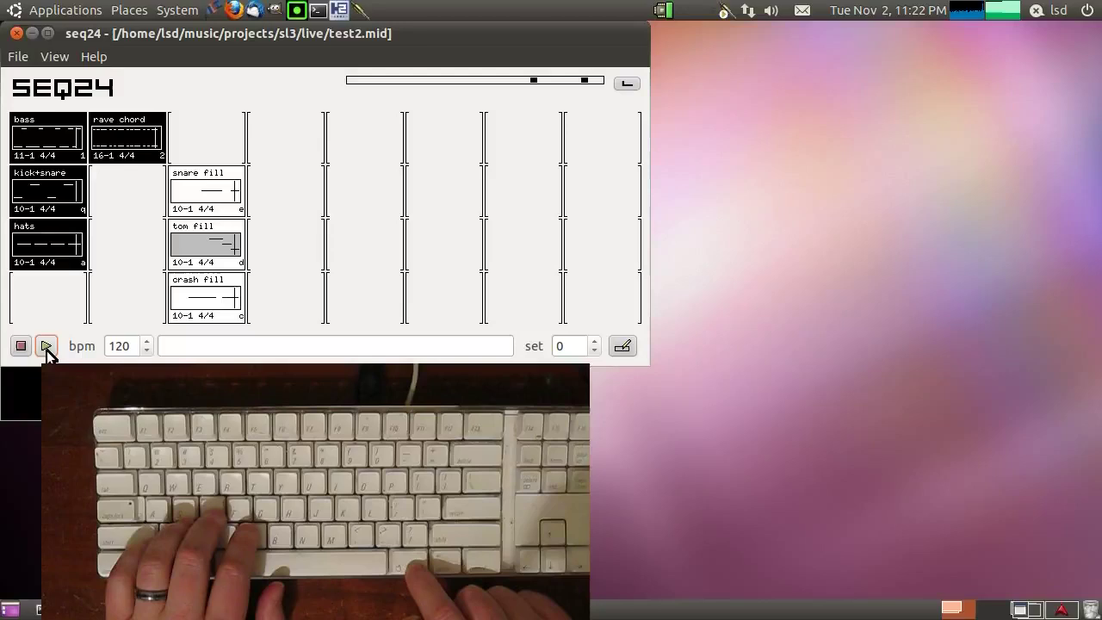
key(d)
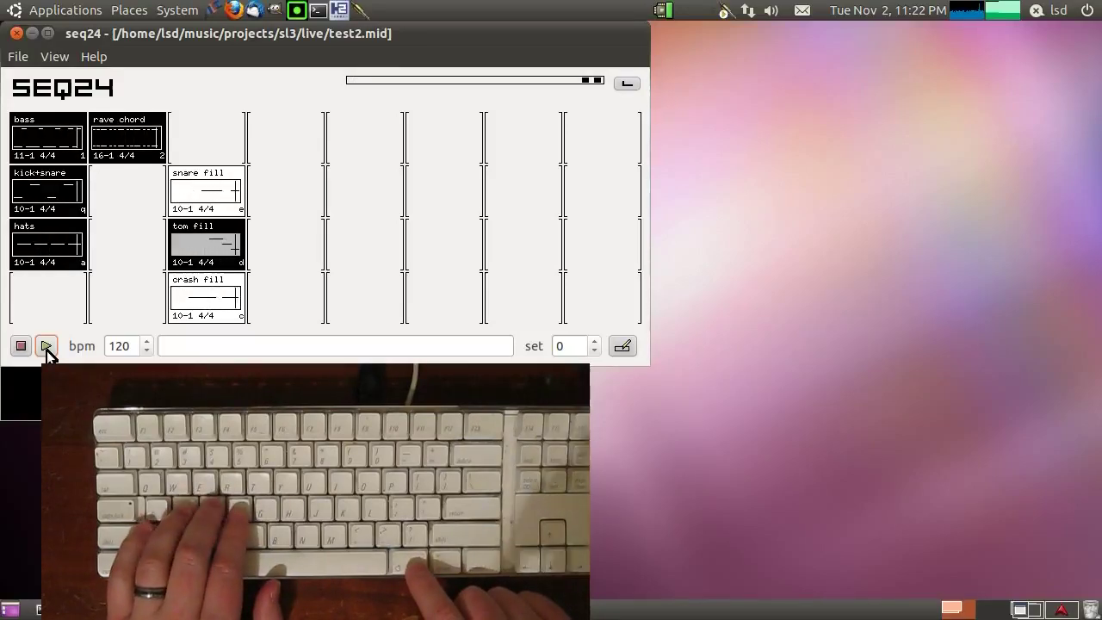
key(d)
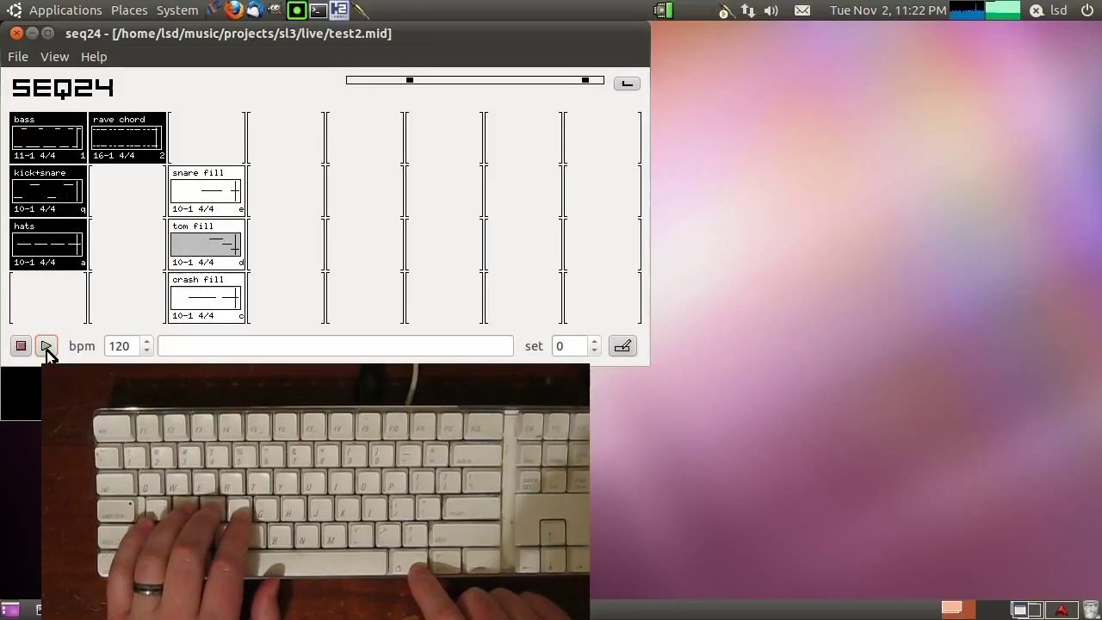
key(d)
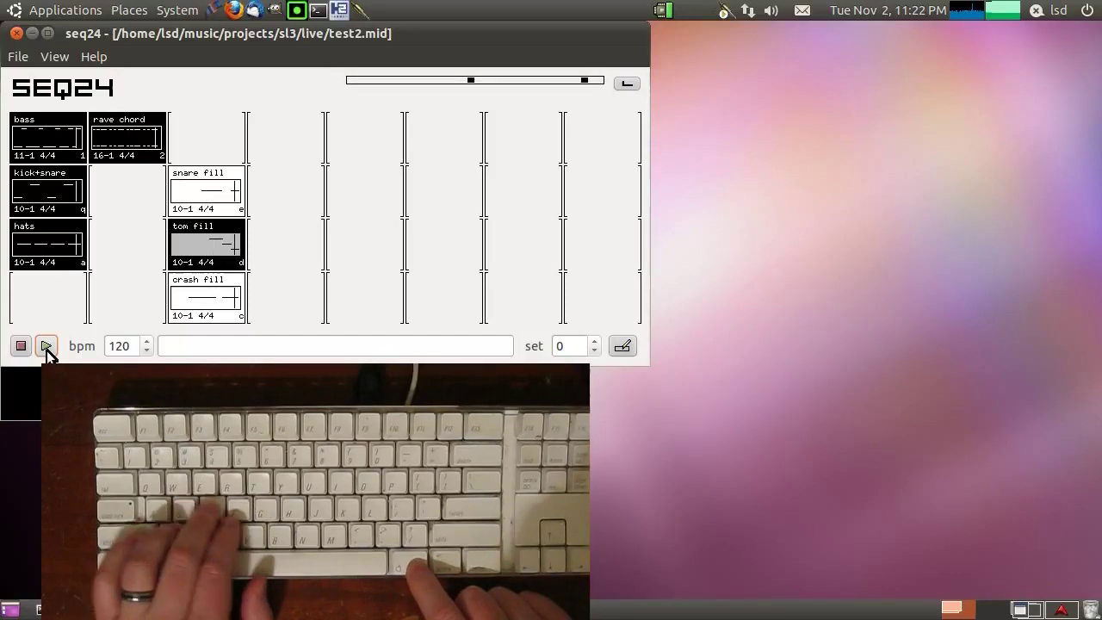
key(c)
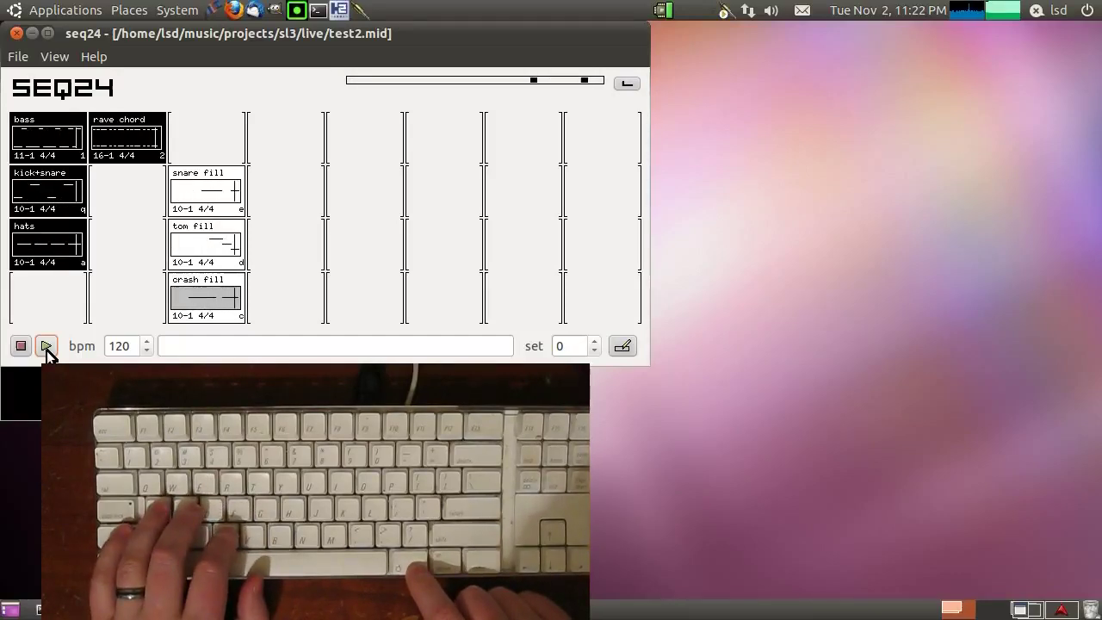
key(q)
key(a)
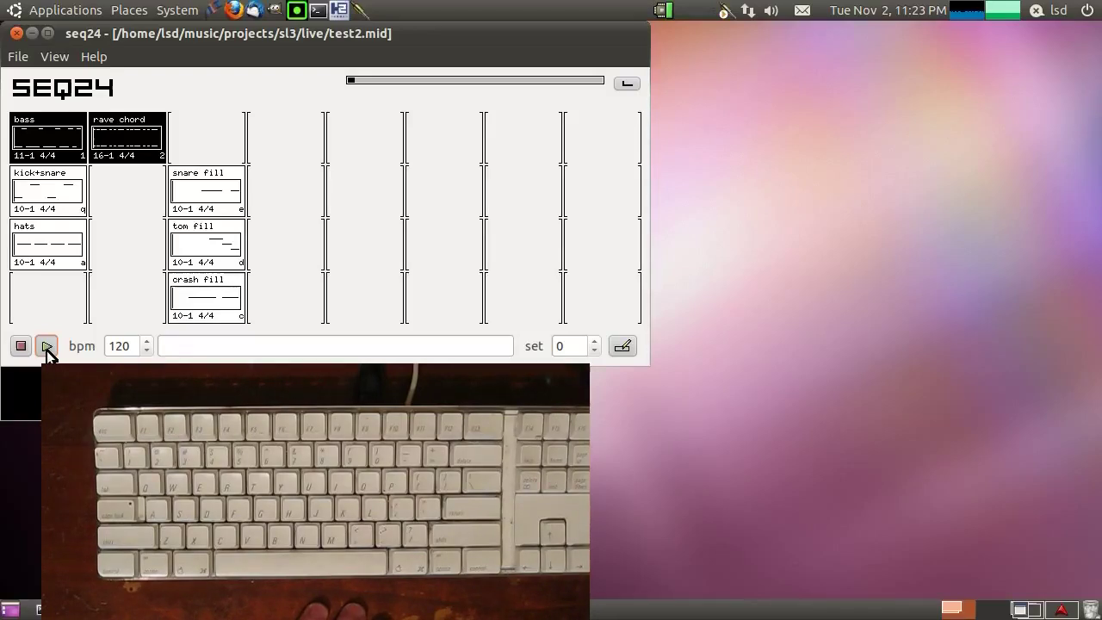
- Start playback and toggle kick+snare and hats in and back out with q and a
click(47, 347)
key(q)
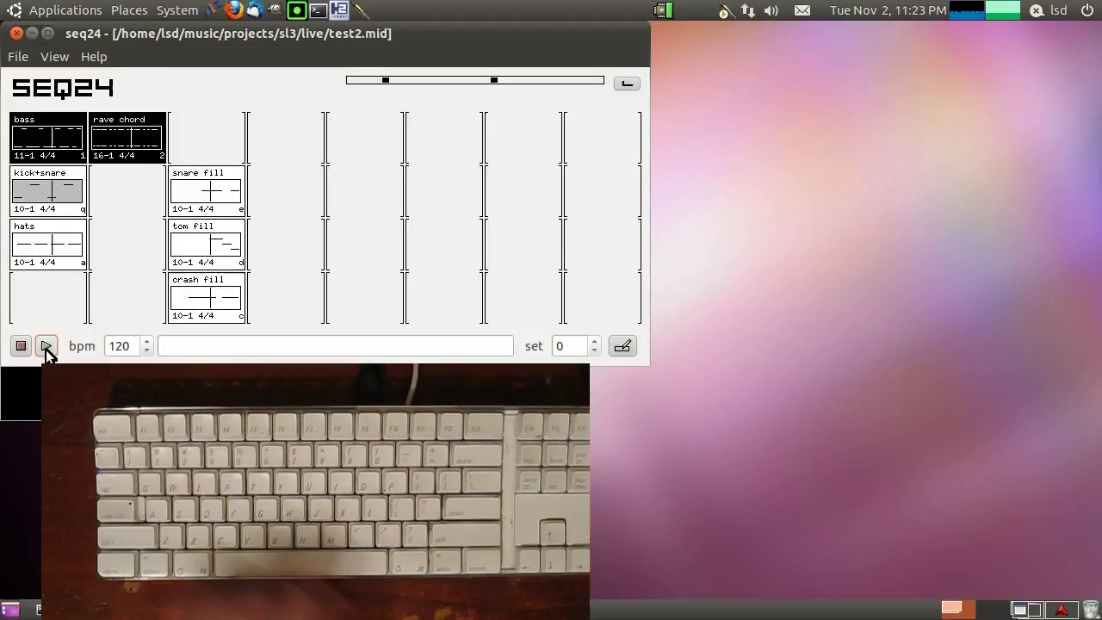
key(a)
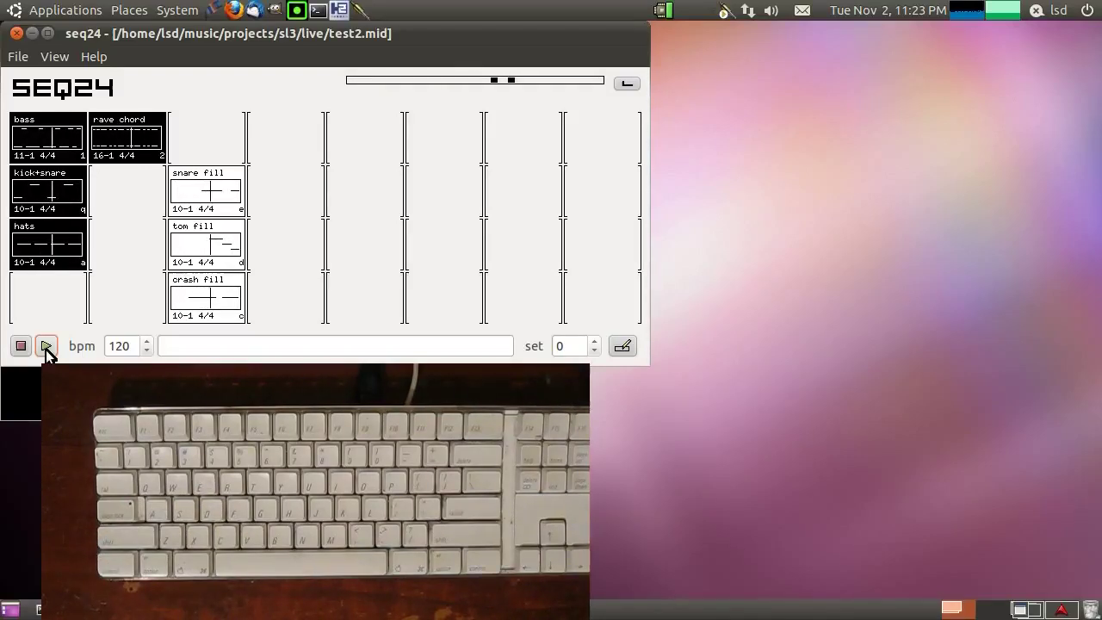
key(q)
key(a)
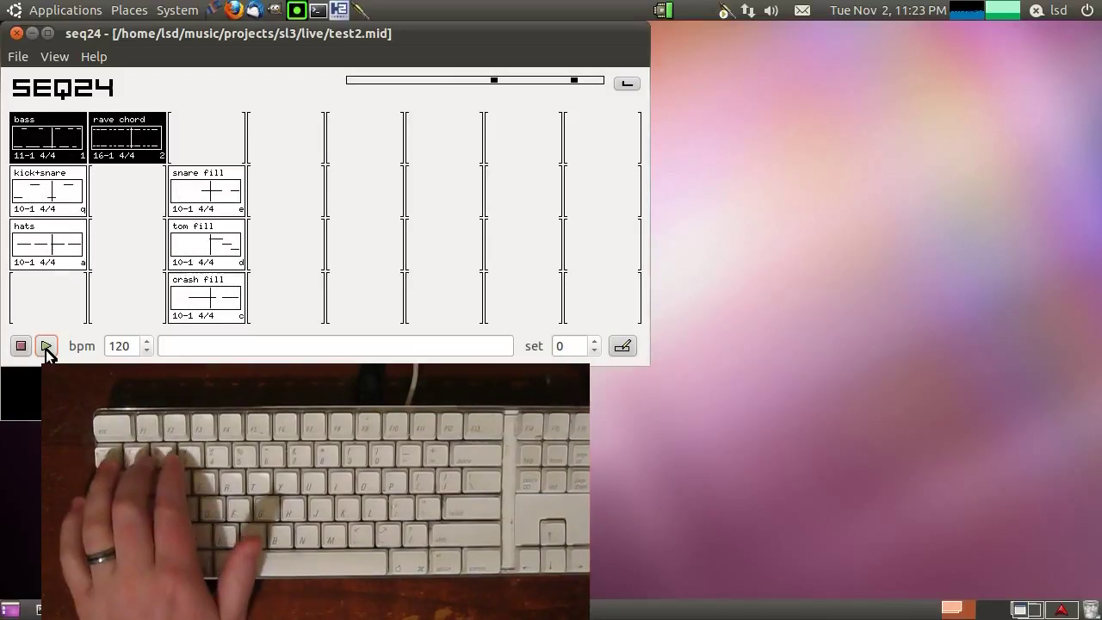
- Switch off bass and rave chord with keys 1 and 2, then stop playback
key(1)
key(2)
key(1)
key(2)
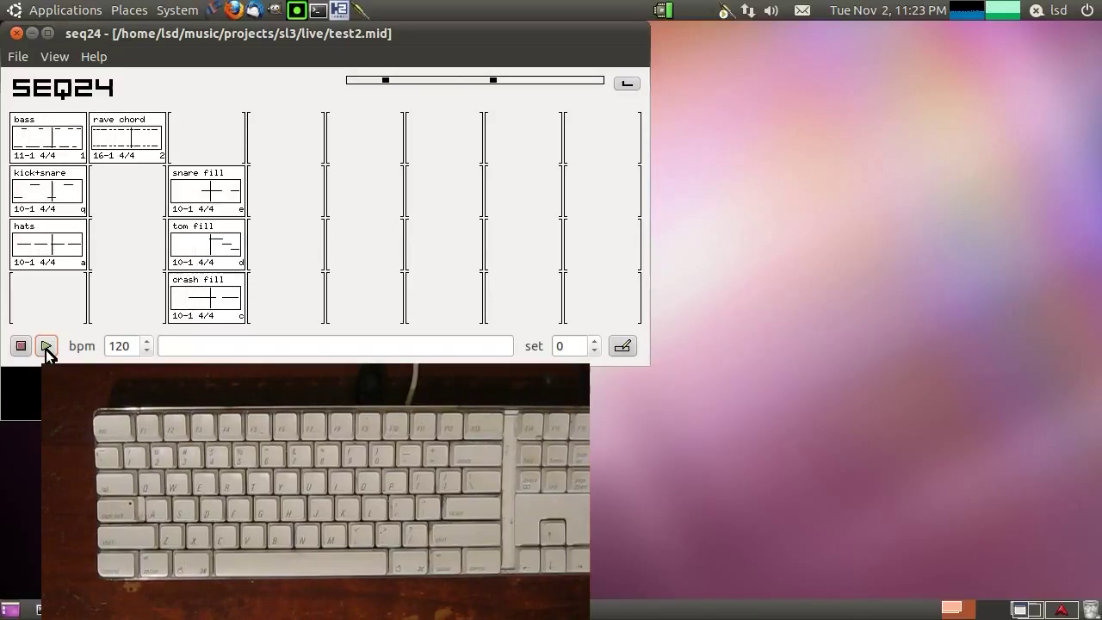
click(22, 347)
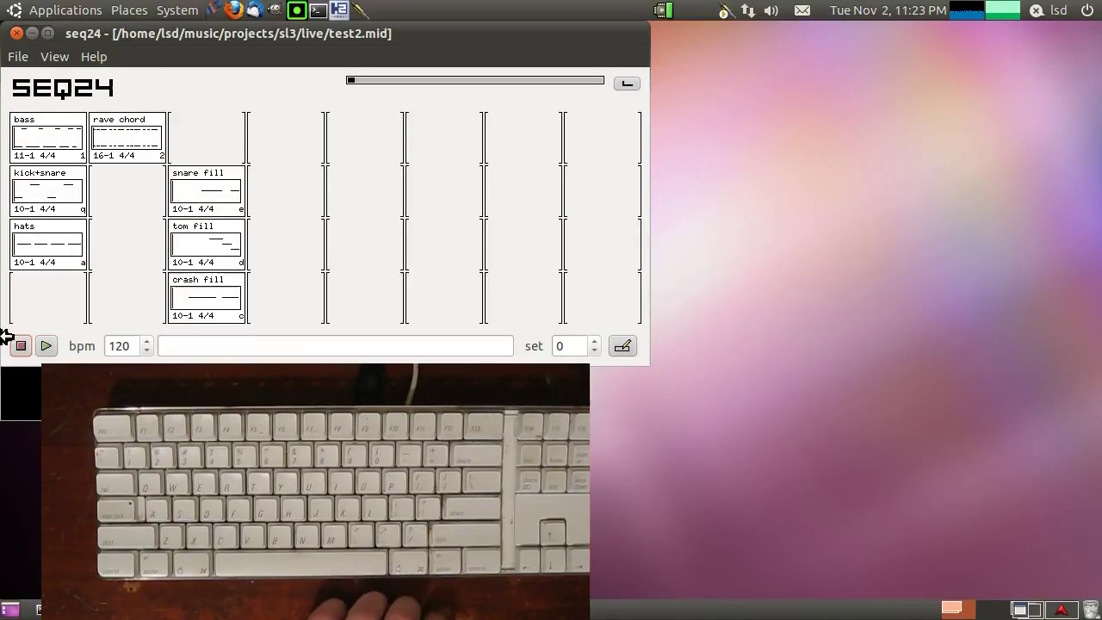
click(17, 56)
click(52, 184)
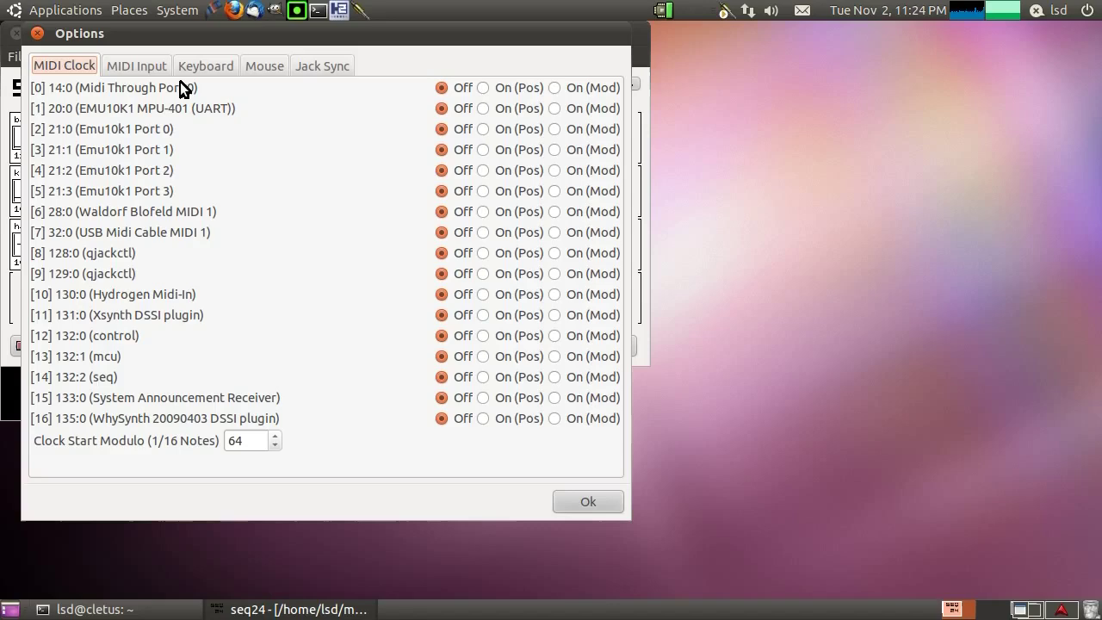
click(203, 65)
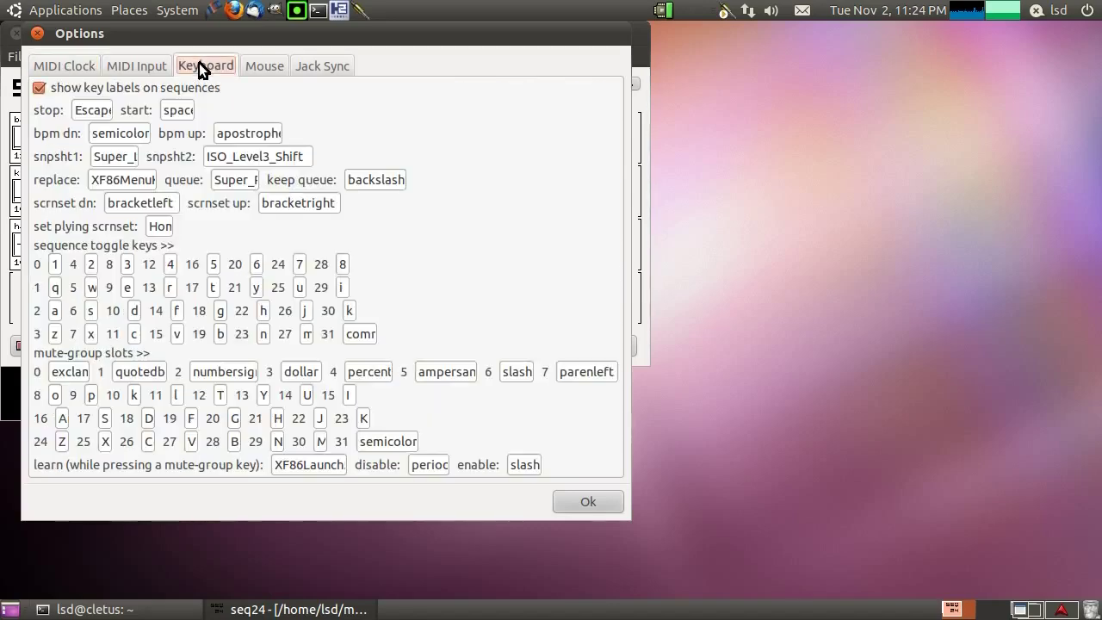
double_click(115, 156)
click(113, 156)
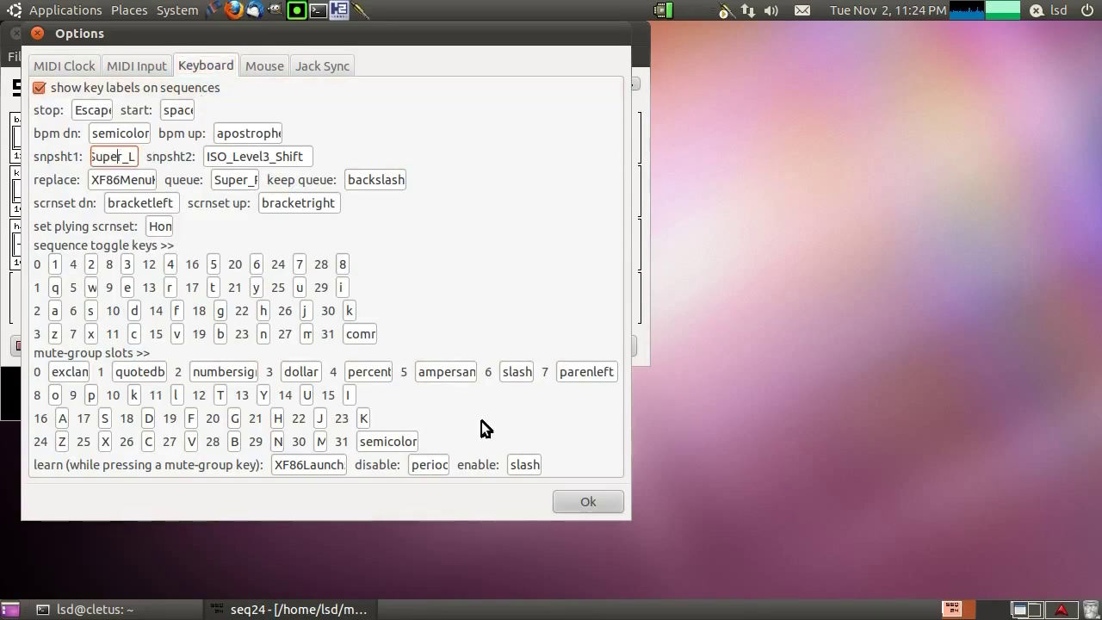
click(575, 507)
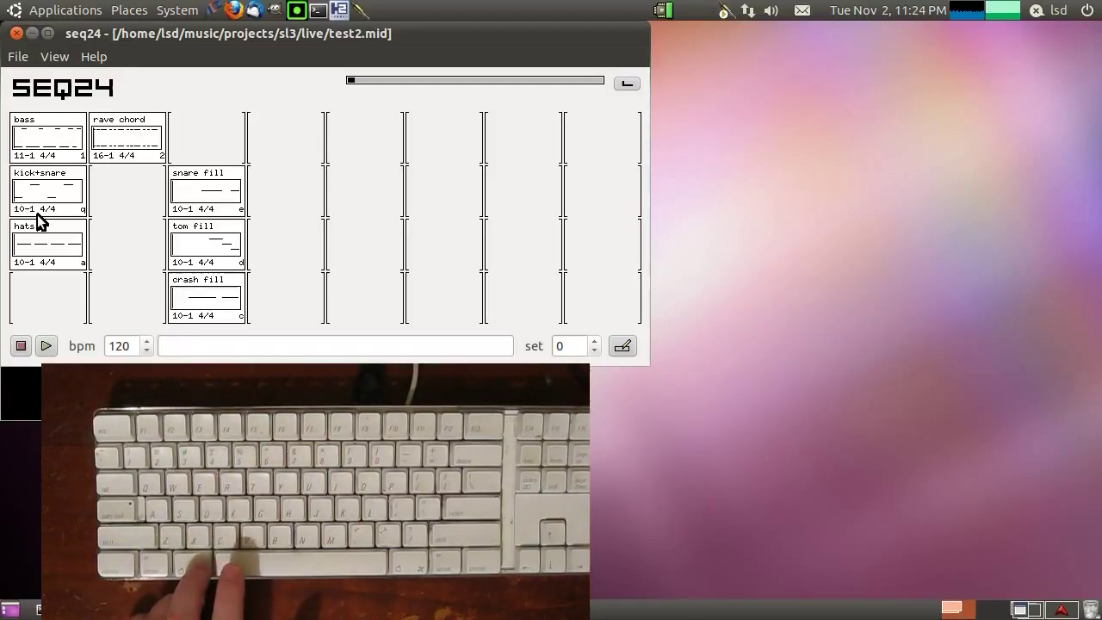
- Enable bass, kick+snare, hats and rave chord patterns and start playback
click(58, 140)
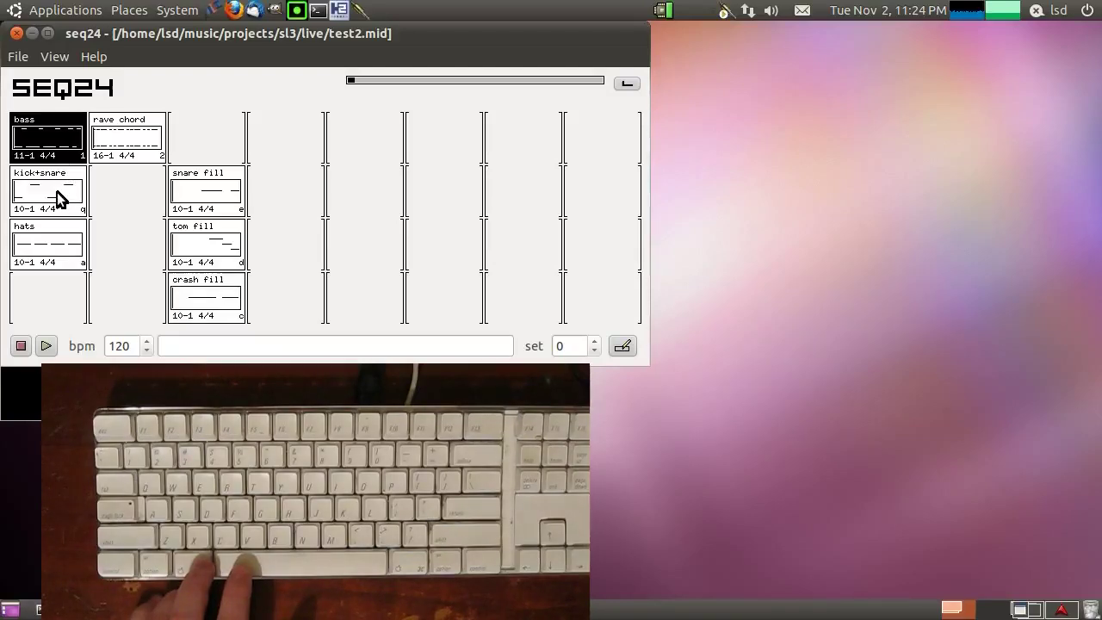
click(57, 192)
click(49, 234)
click(116, 137)
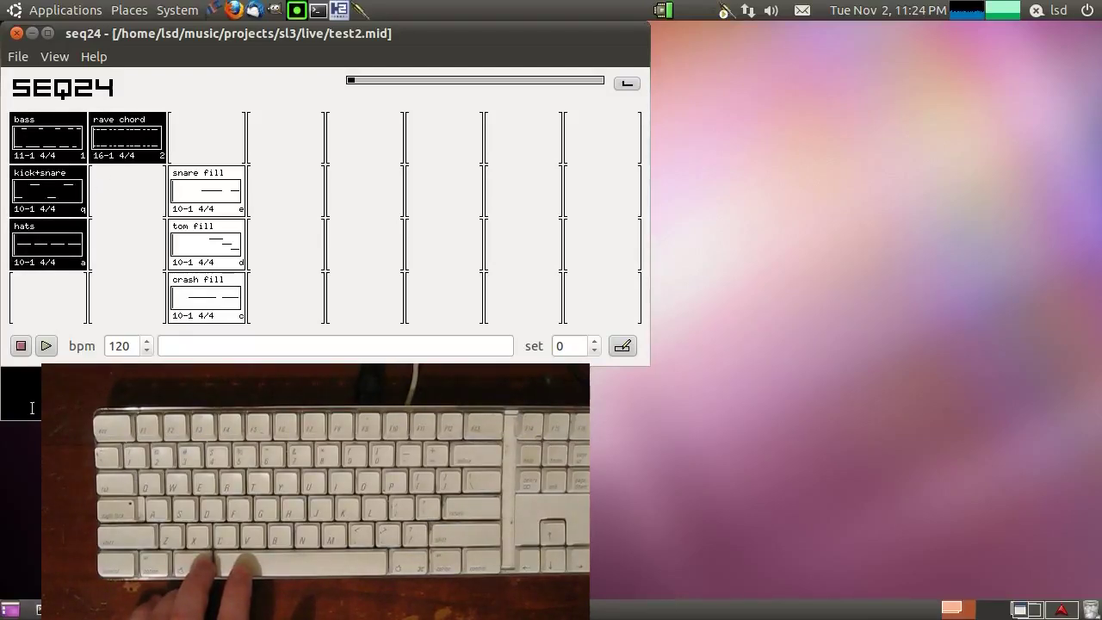
click(47, 346)
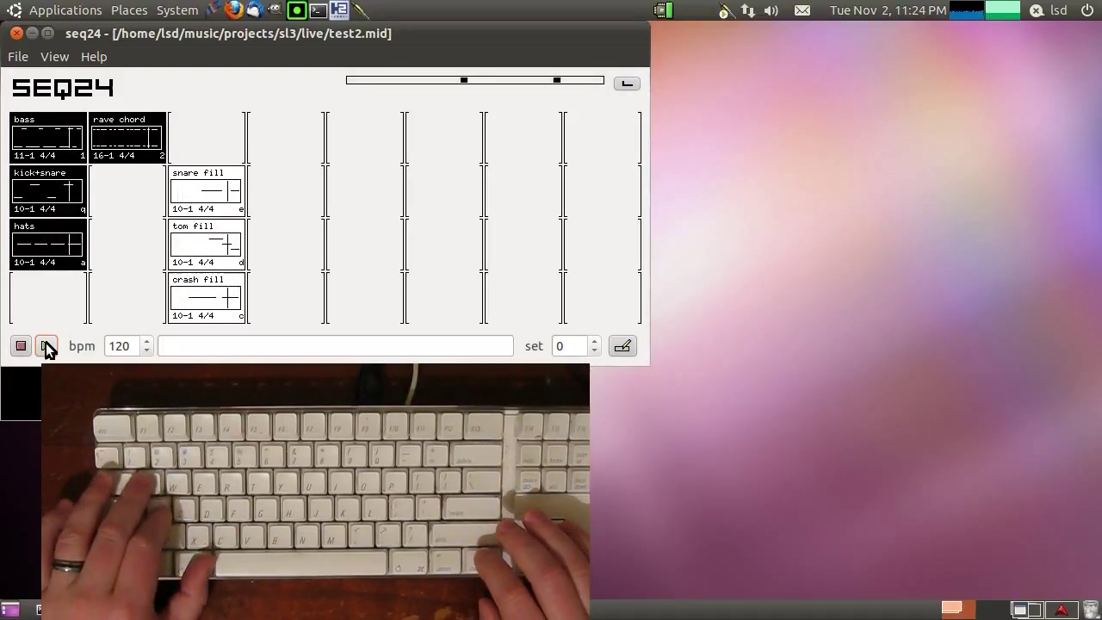
- Mute and restore hats, kick+snare and bass with a, q, 1, then stop with Escape
key(a)
key(q)
key(1)
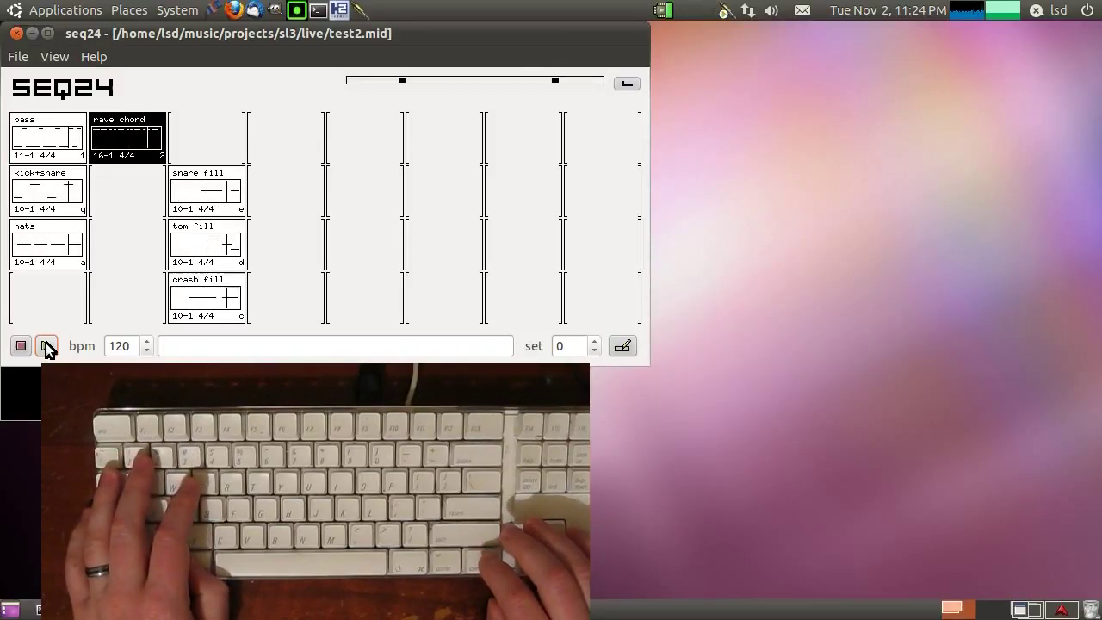
key(a)
key(q)
key(1)
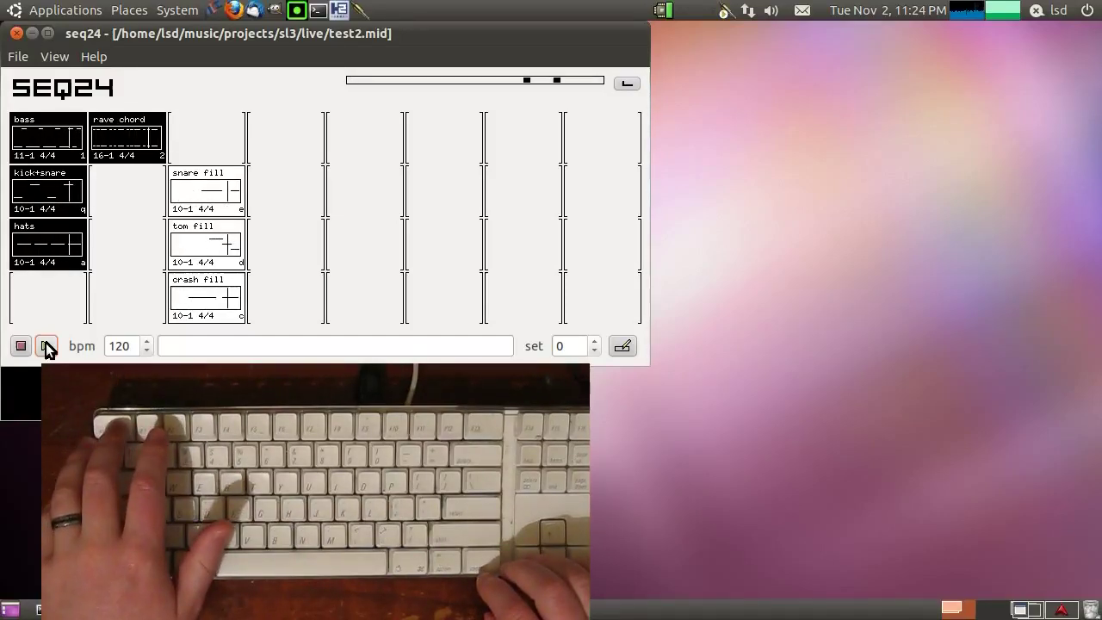
key(Escape)
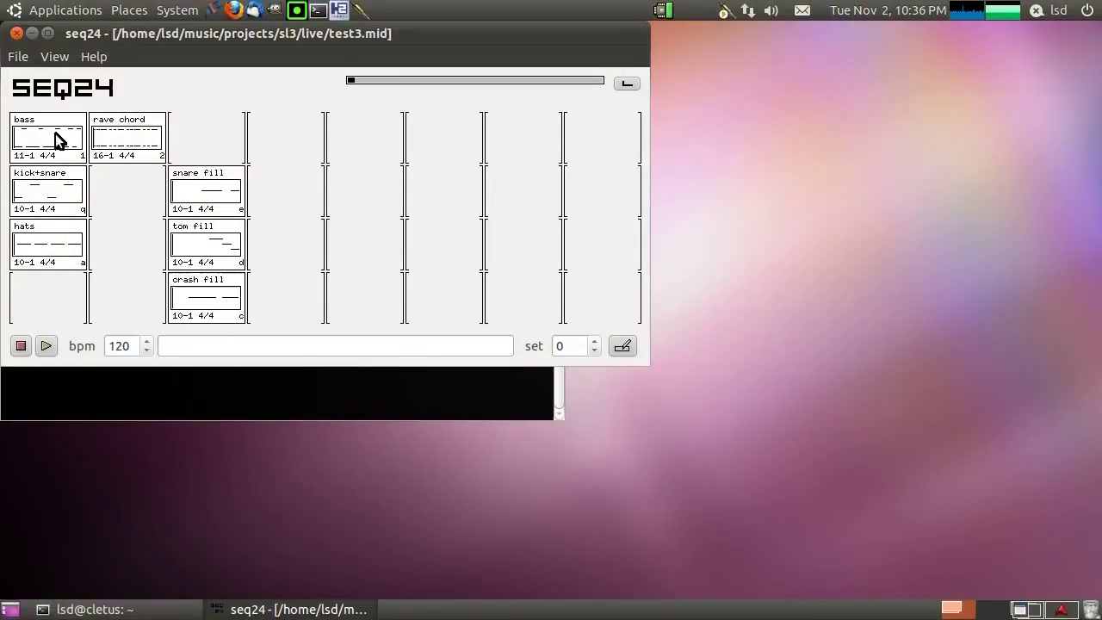
- Open the bass pattern's editor via Edit..., move it aside and scroll the piano roll
right_click(55, 134)
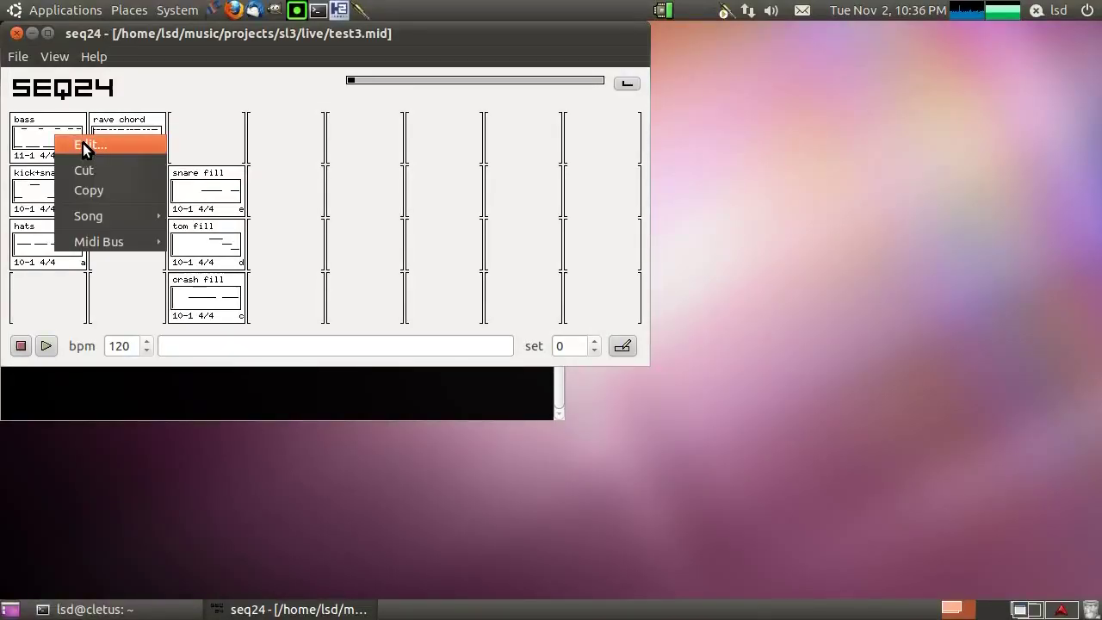
click(83, 143)
drag(106, 58, 293, 33)
scroll(419, 200, down, 5)
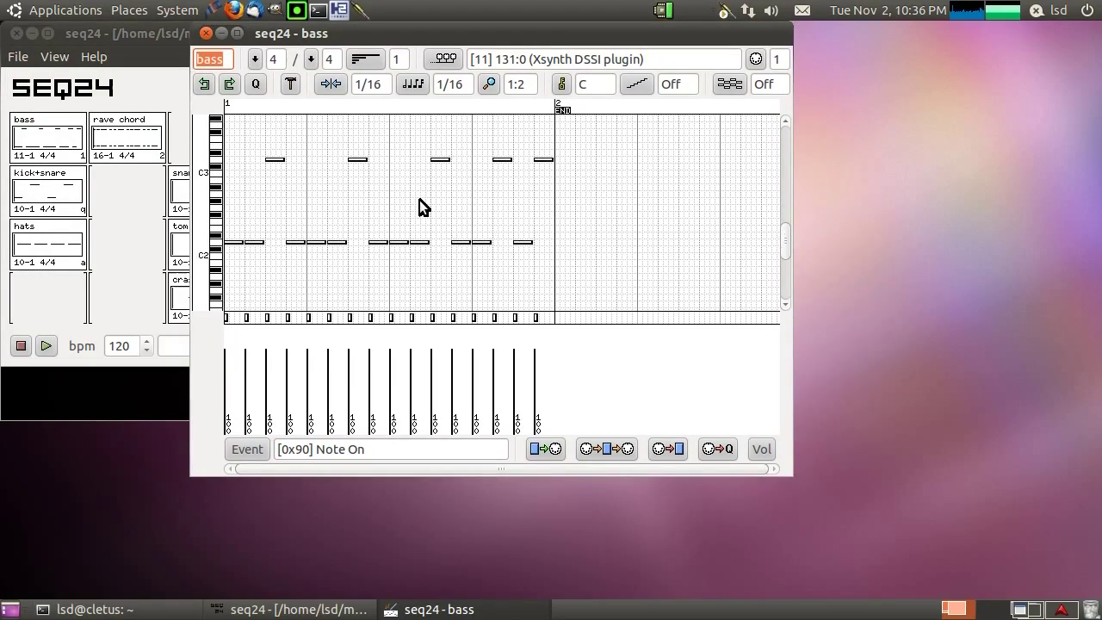
scroll(419, 202, up, 2)
scroll(419, 200, down, 2)
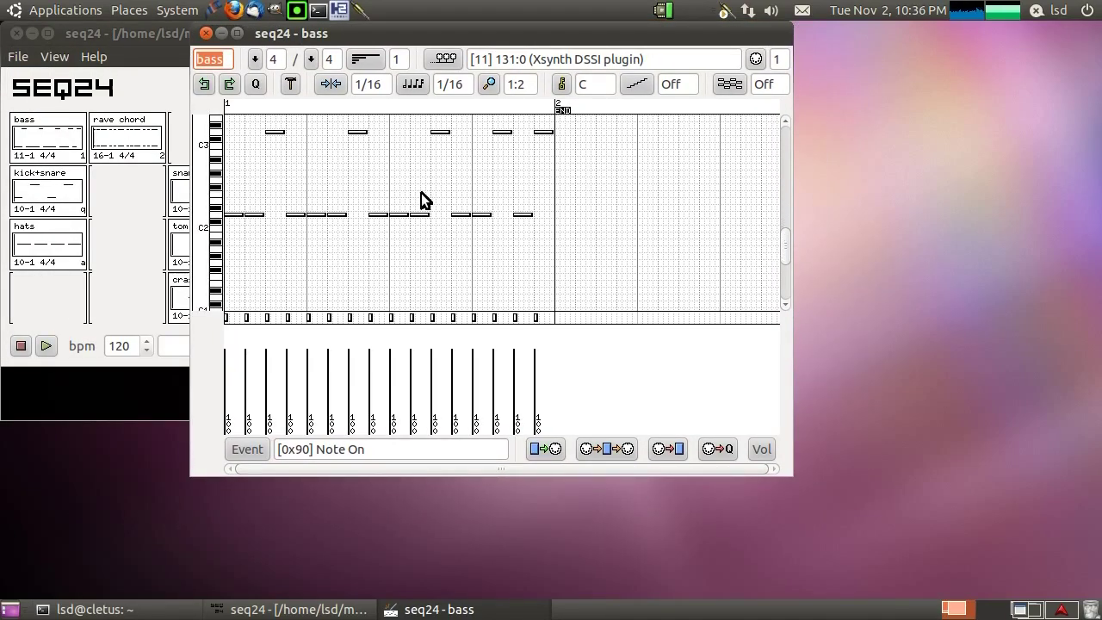
scroll(420, 200, up, 1)
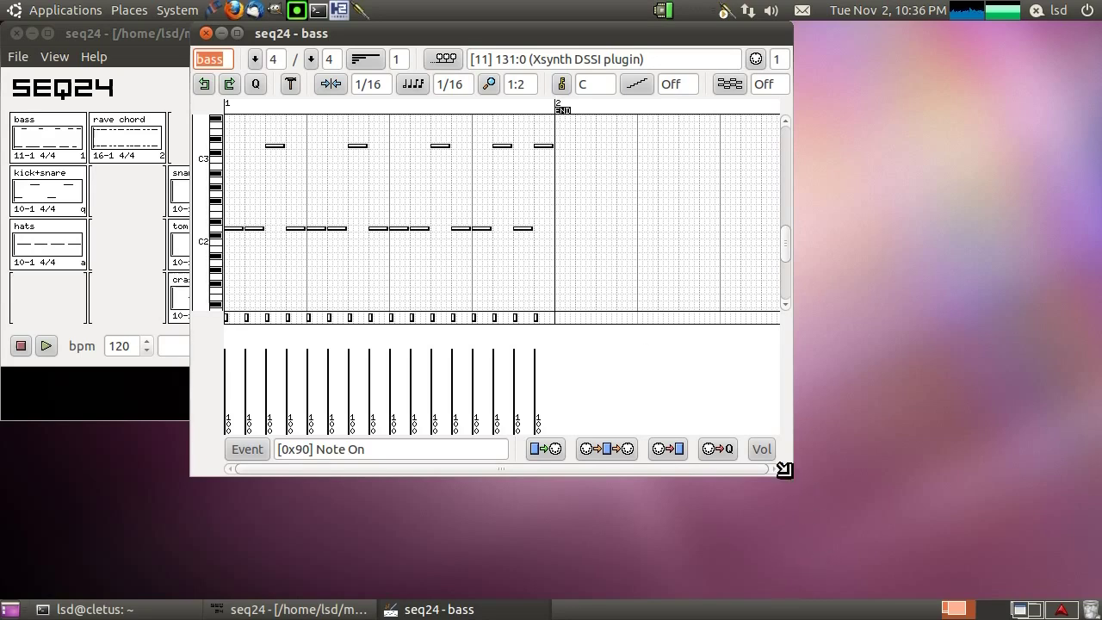
- Enlarge the bass editor and draw note velocities into a rising ramp, raising notes three and five
drag(791, 476, 955, 548)
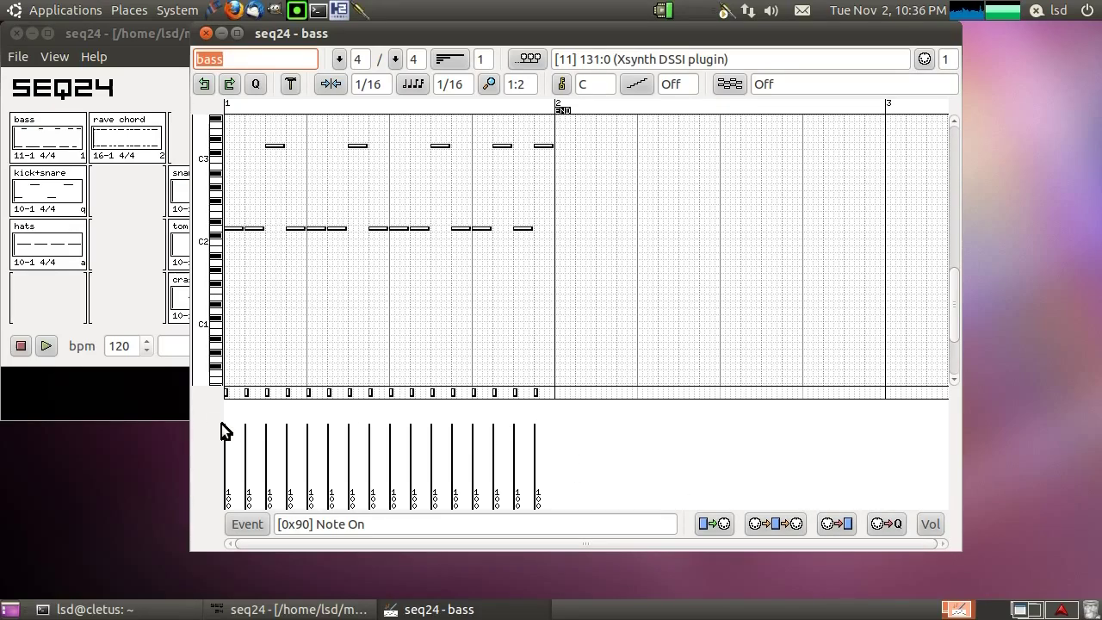
drag(558, 466, 191, 467)
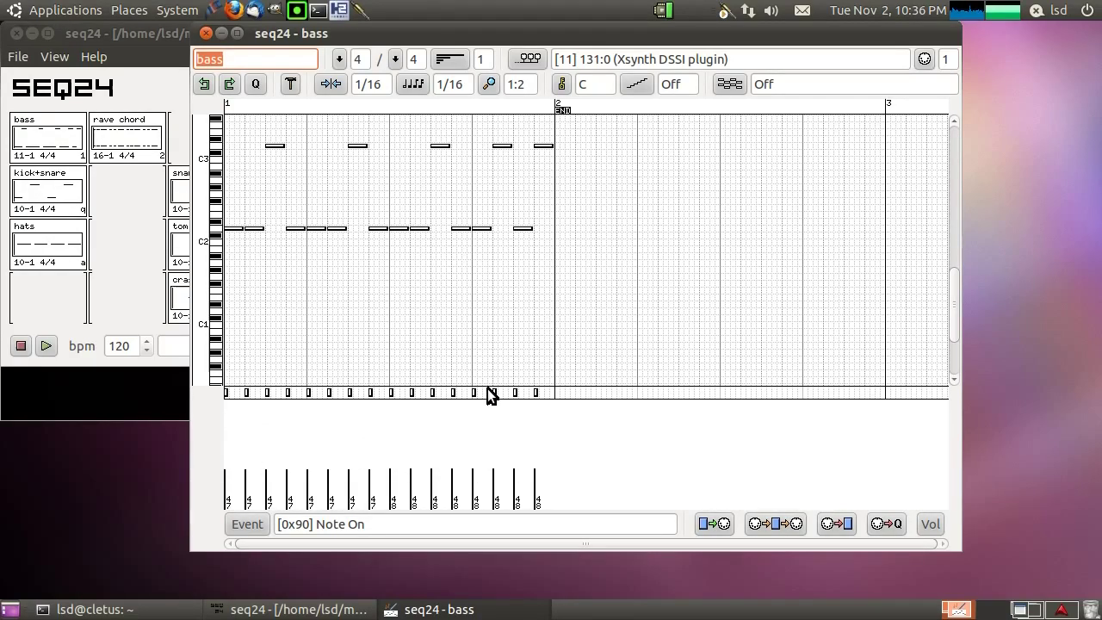
drag(537, 411, 229, 479)
click(267, 436)
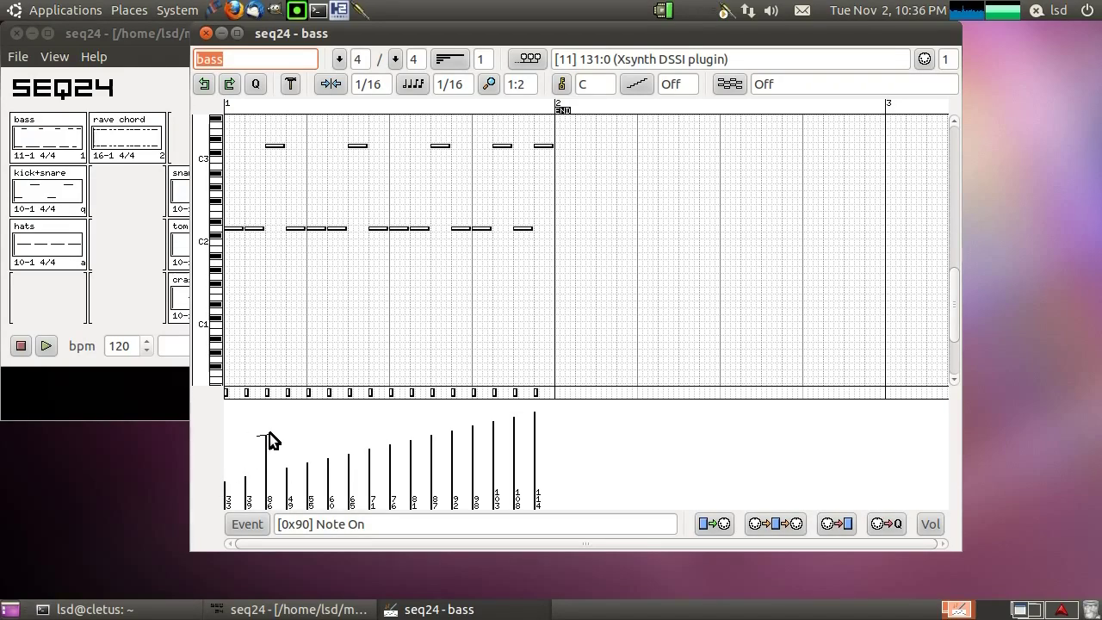
click(307, 432)
- Adjust velocities of notes six through eleven individually, then reset all to a gentle slope
click(328, 457)
click(348, 443)
click(370, 435)
click(389, 461)
click(411, 432)
click(432, 460)
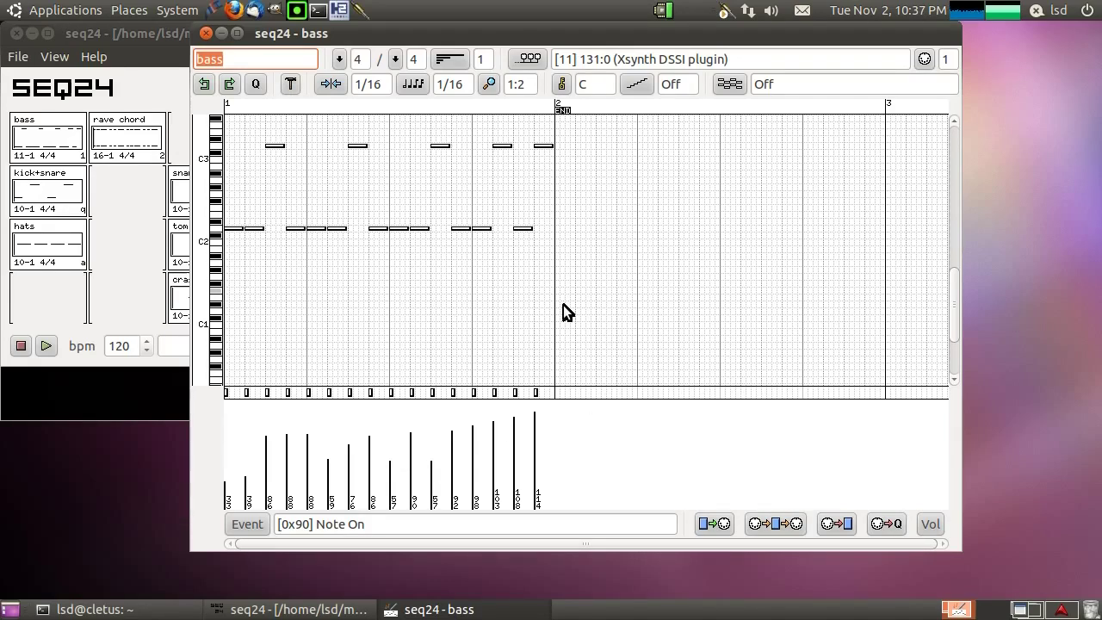
drag(605, 444, 219, 433)
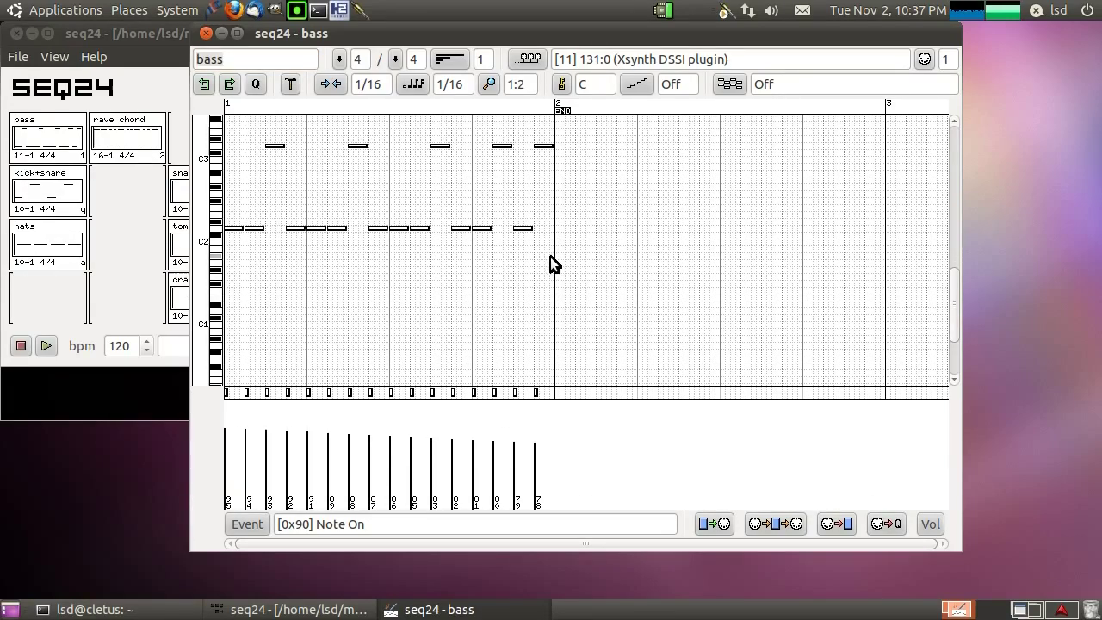
- Set the C2 notes' velocities to about 66 and the C3 notes' to 112
drag(547, 254, 241, 206)
mouse_move(560, 471)
mouse_down()
mouse_move(207, 477)
mouse_move(215, 454)
mouse_up()
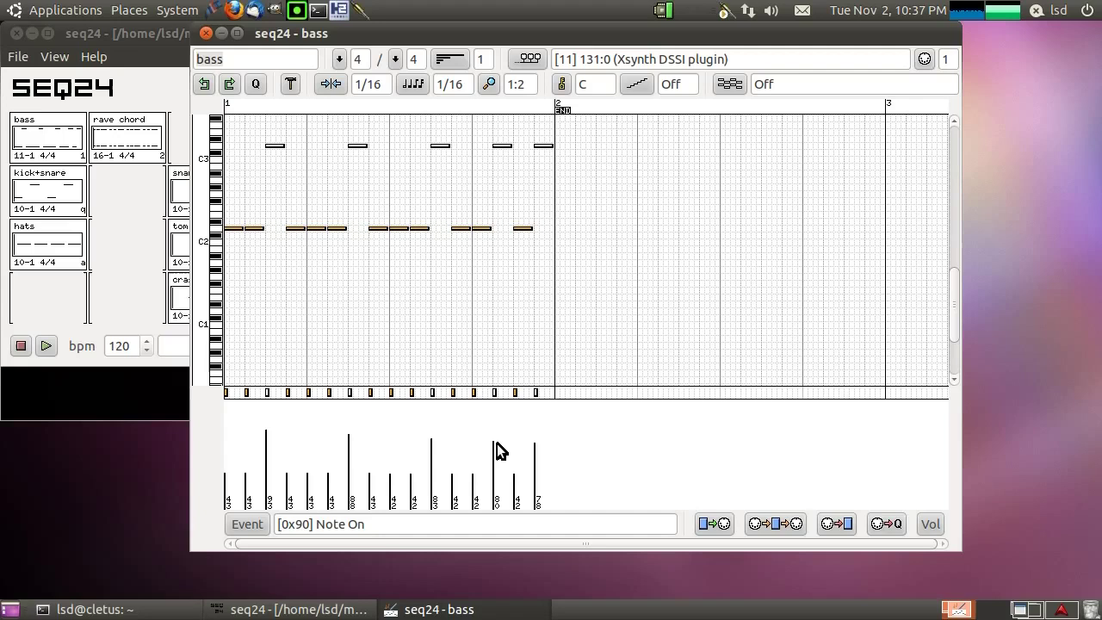
drag(548, 449, 222, 455)
drag(583, 177, 242, 132)
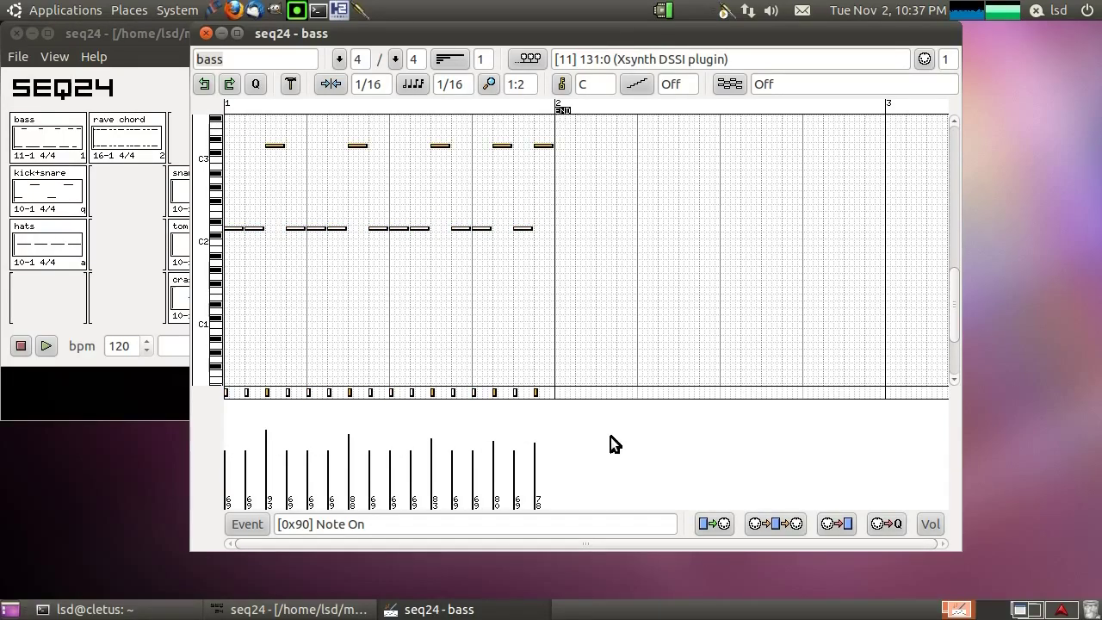
drag(545, 412, 207, 412)
- Briefly play the live set from the main grid, then return to the bass editor
click(69, 160)
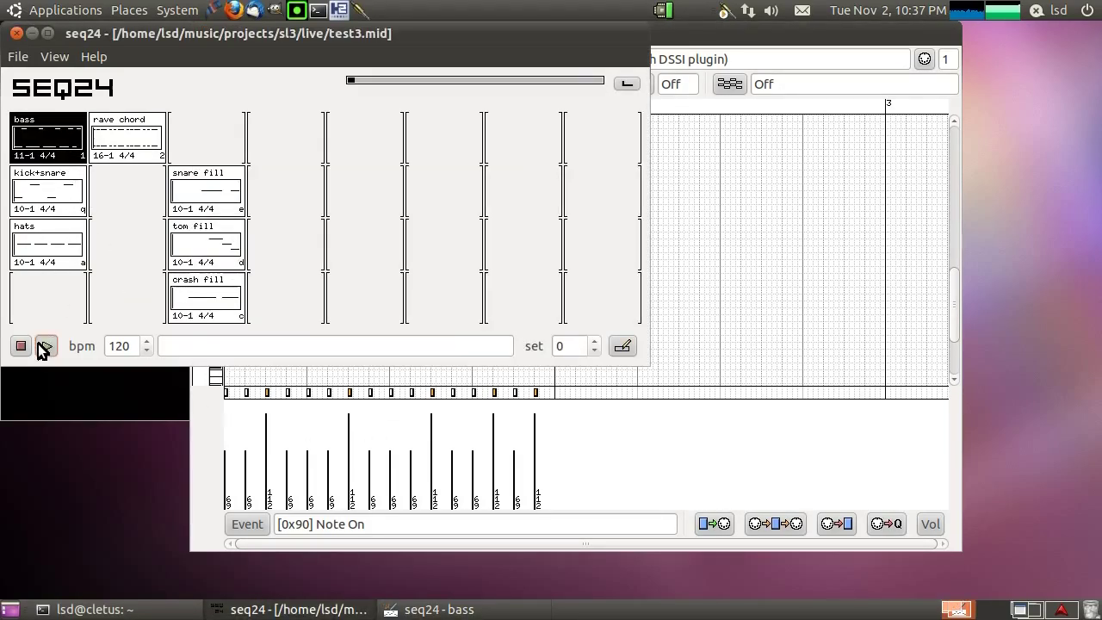
click(45, 345)
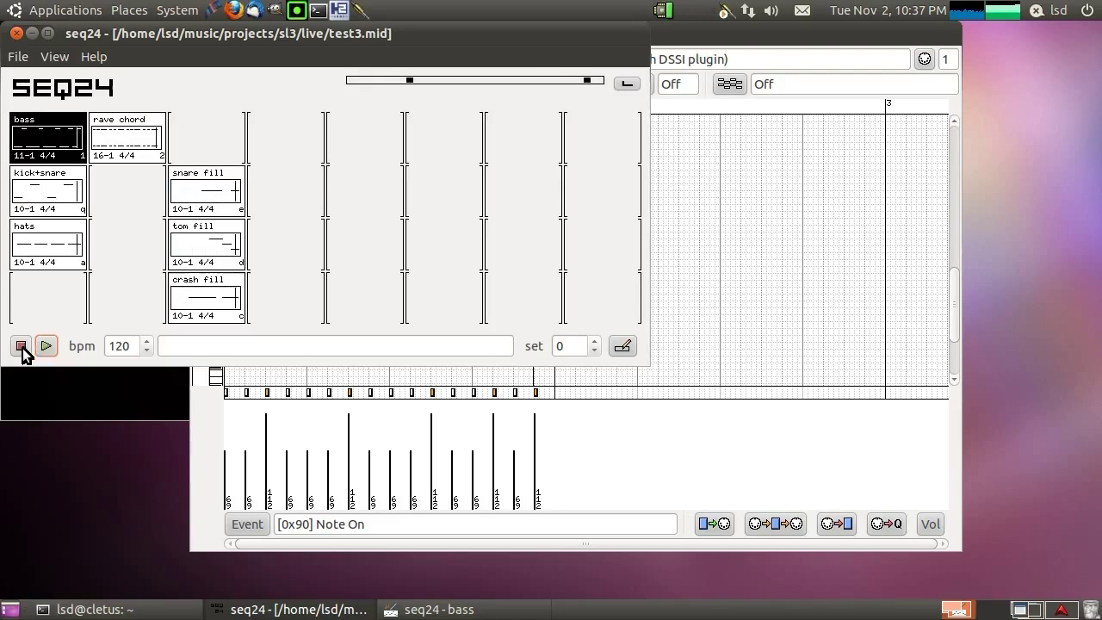
click(20, 346)
click(797, 39)
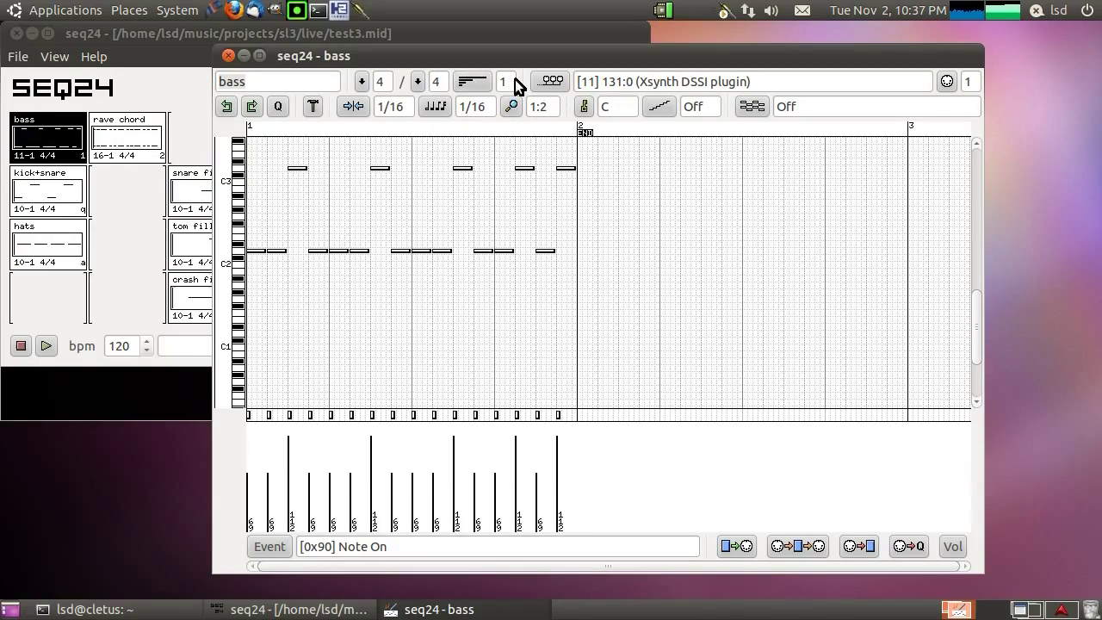
- Set the bass pattern length to 4 bars and select its notes
click(466, 86)
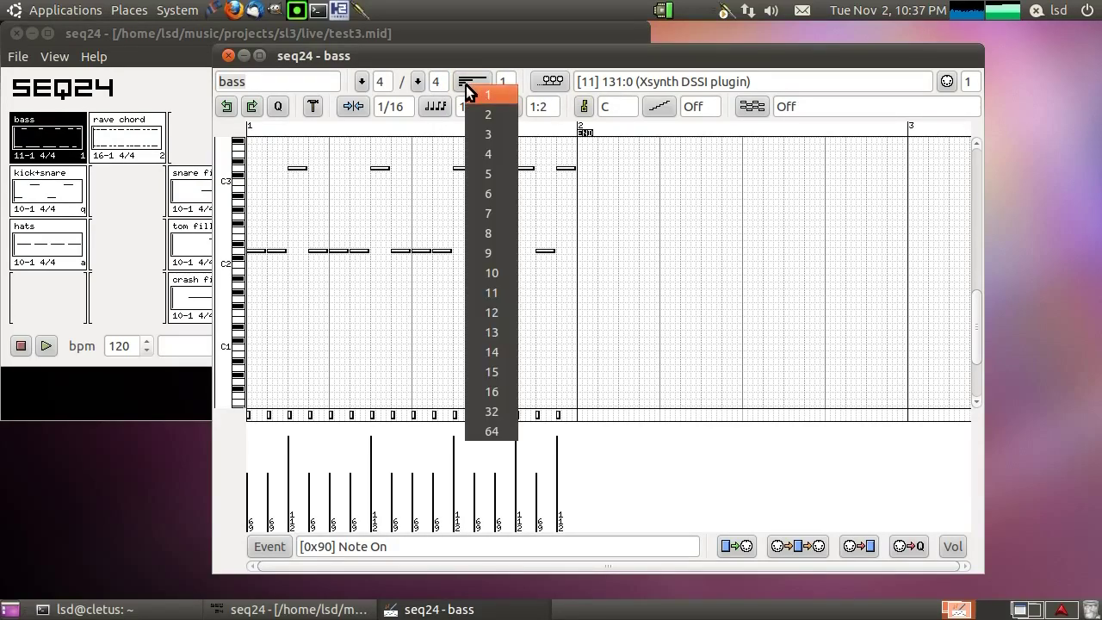
click(484, 155)
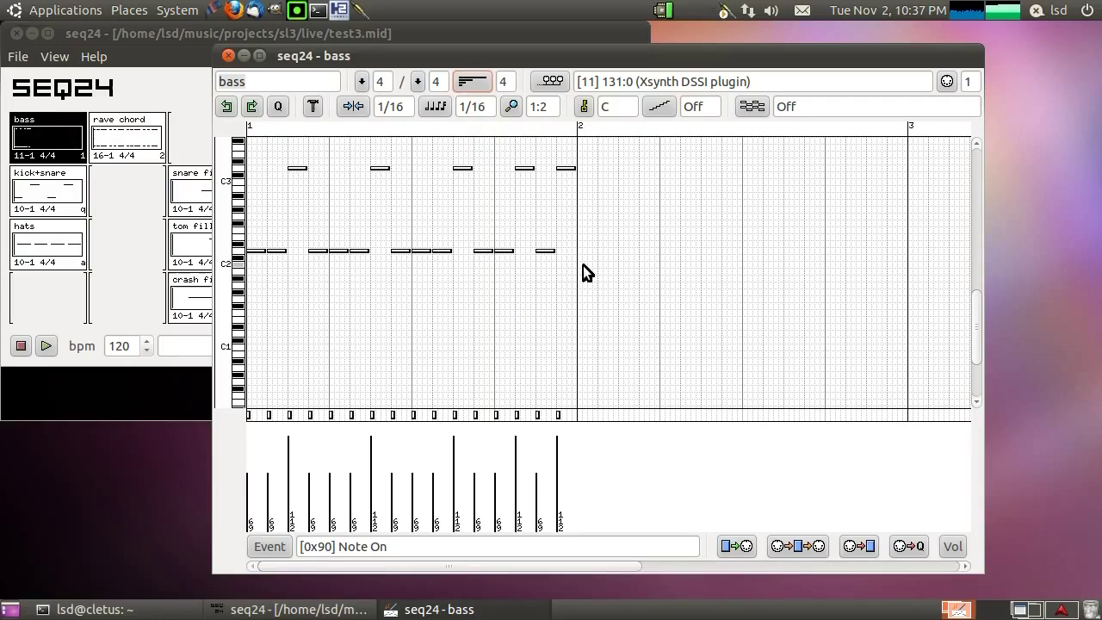
drag(598, 280, 250, 155)
- Reposition and enlarge the editor, zoom to 1:4, and select the first bar's notes
drag(590, 56, 449, 37)
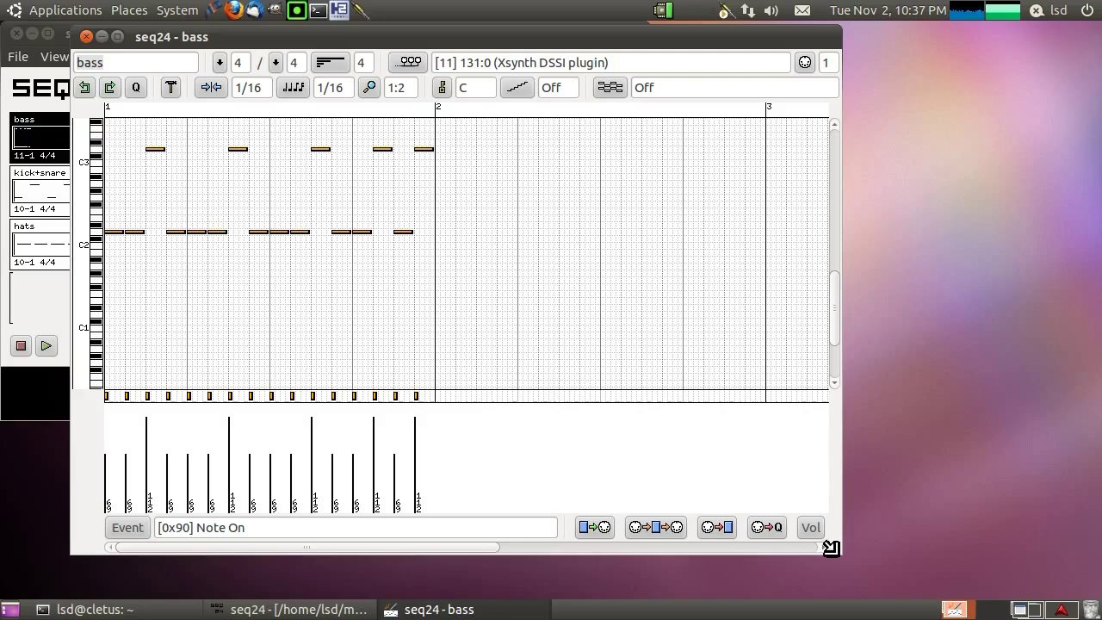
drag(831, 548, 935, 568)
click(369, 87)
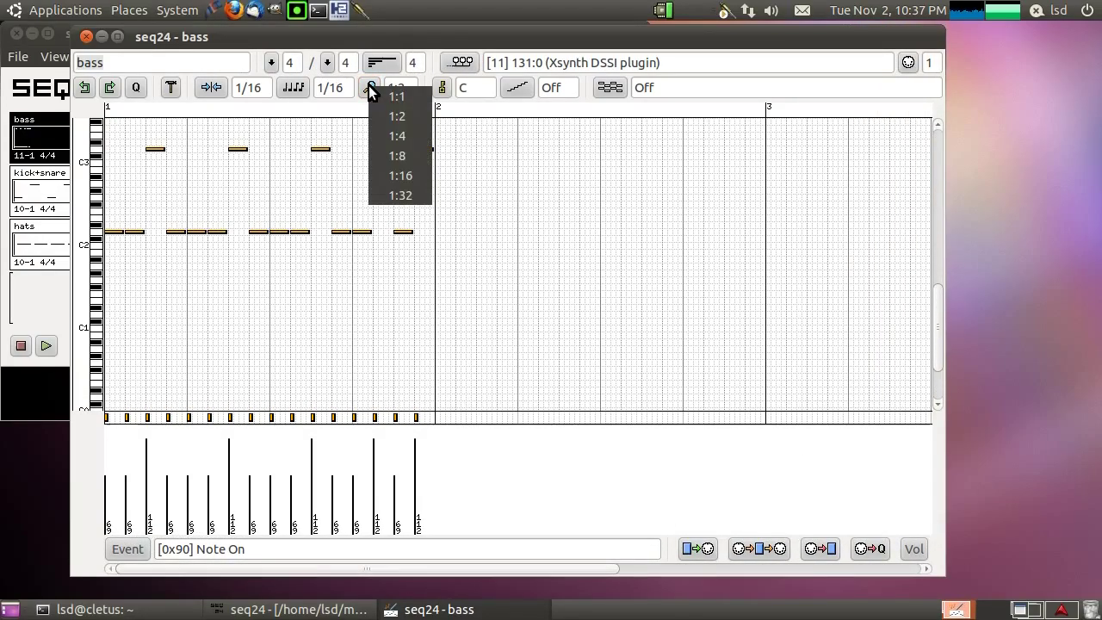
click(386, 138)
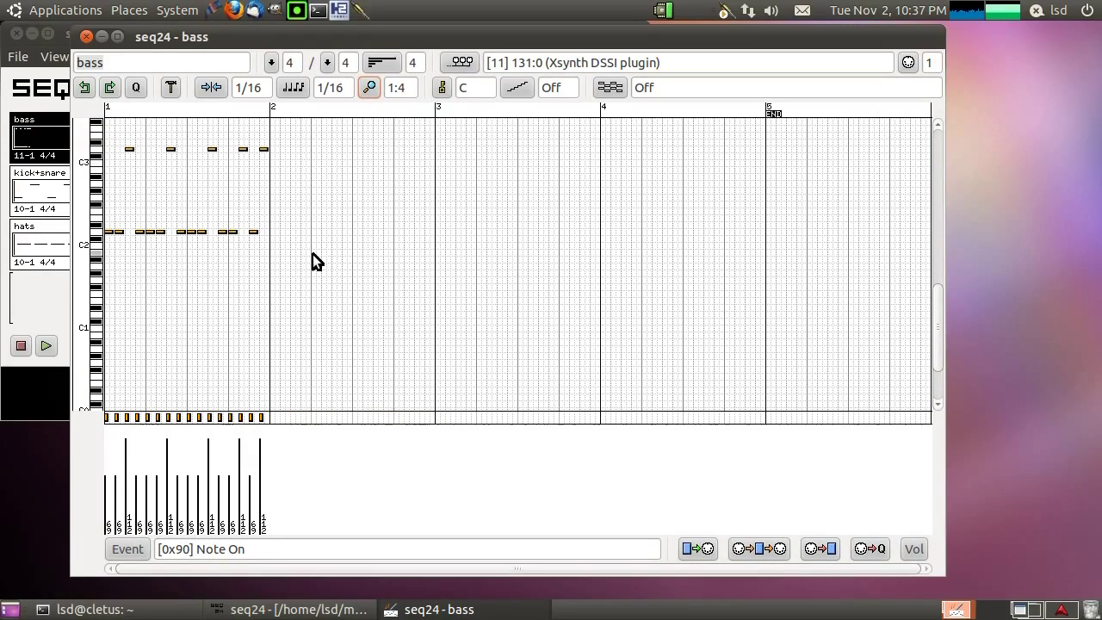
drag(281, 265, 80, 131)
- Paste copies of bar 1's riff into bars 2, 3 and 4 of the bass pattern, then start playback
key(ctrl+v)
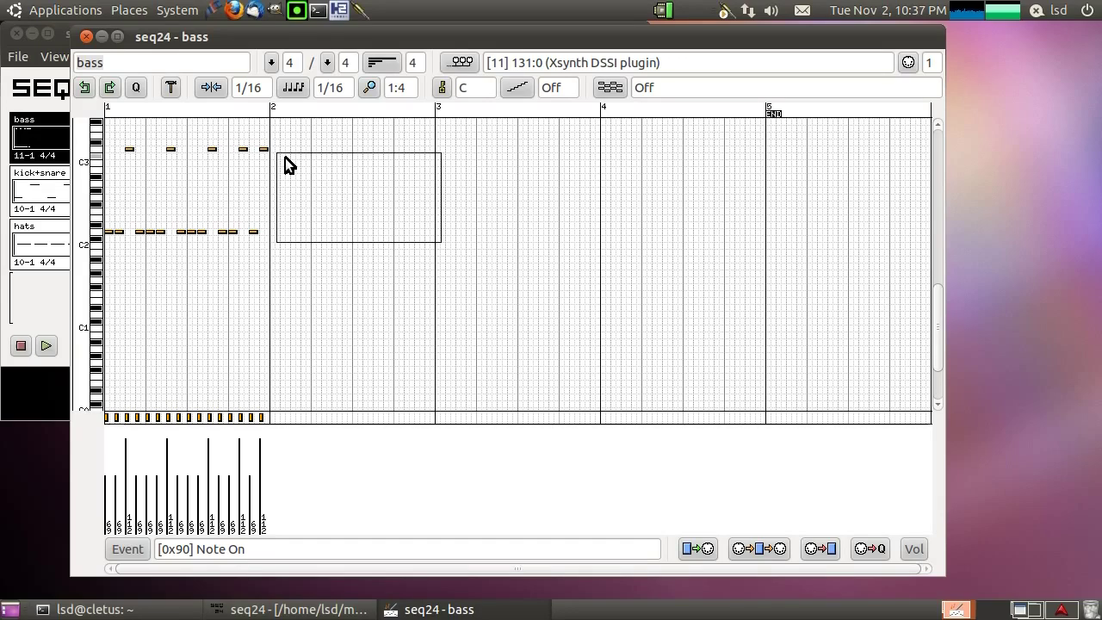
click(272, 165)
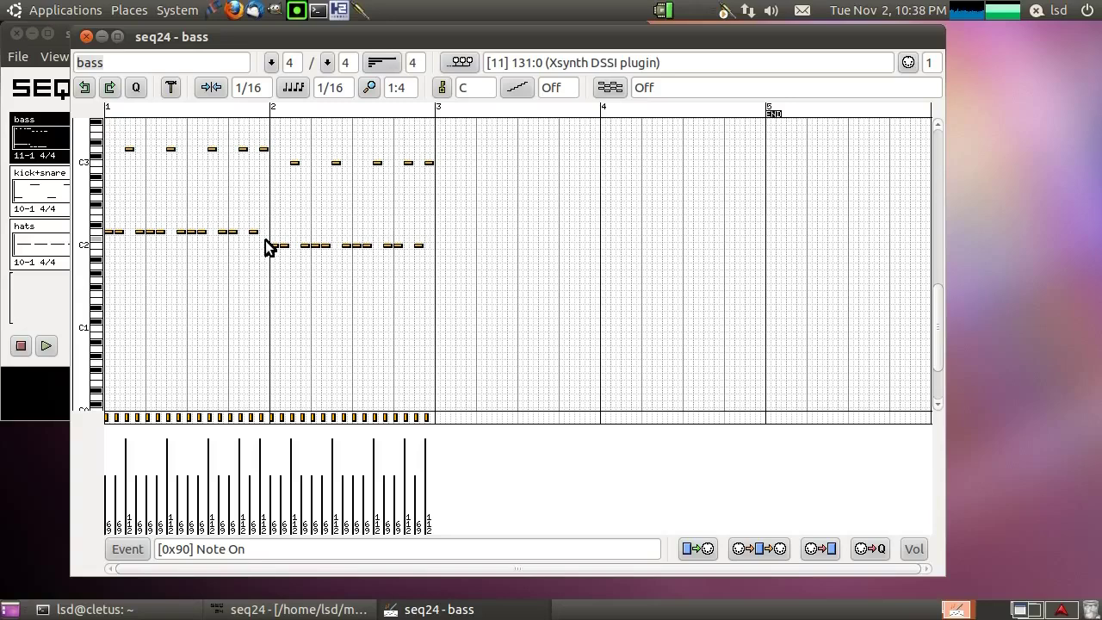
key(ctrl+v)
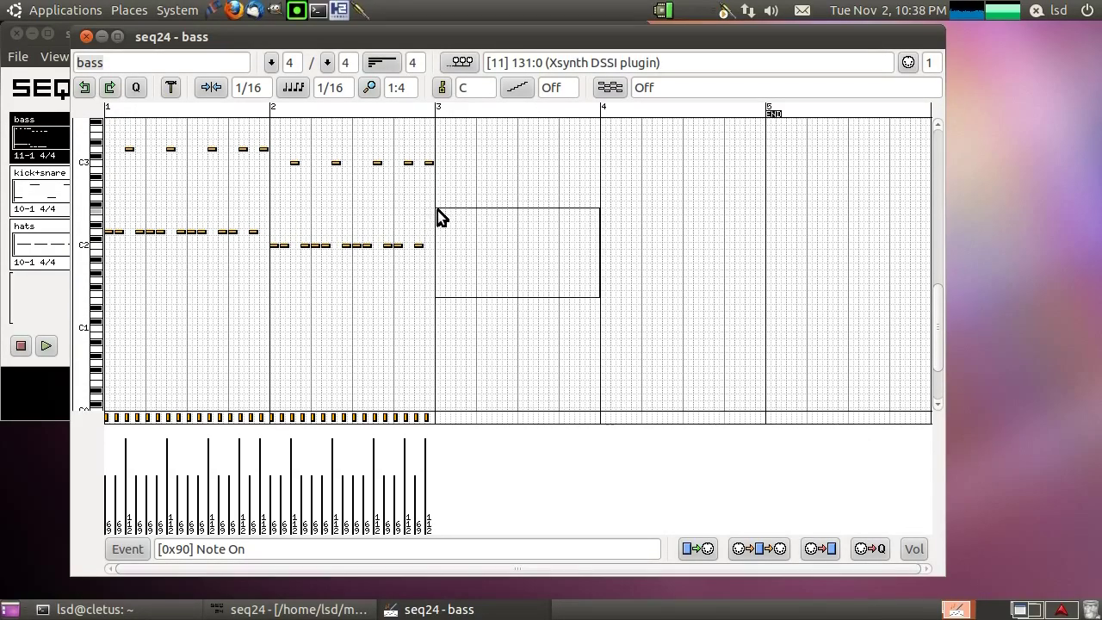
click(437, 210)
key(ctrl+v)
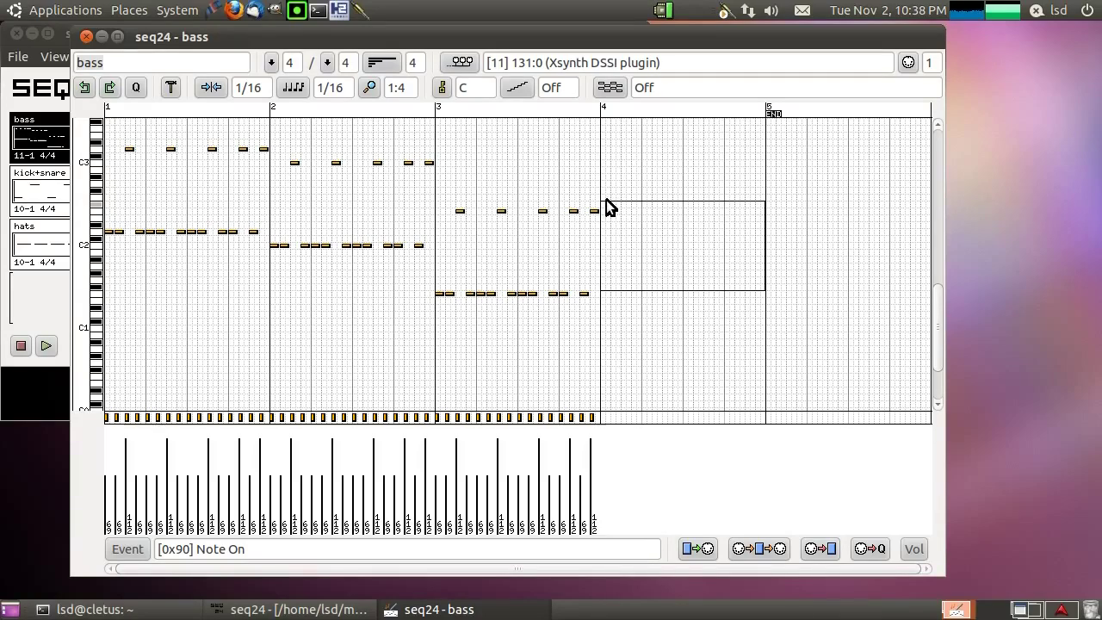
click(606, 206)
click(47, 346)
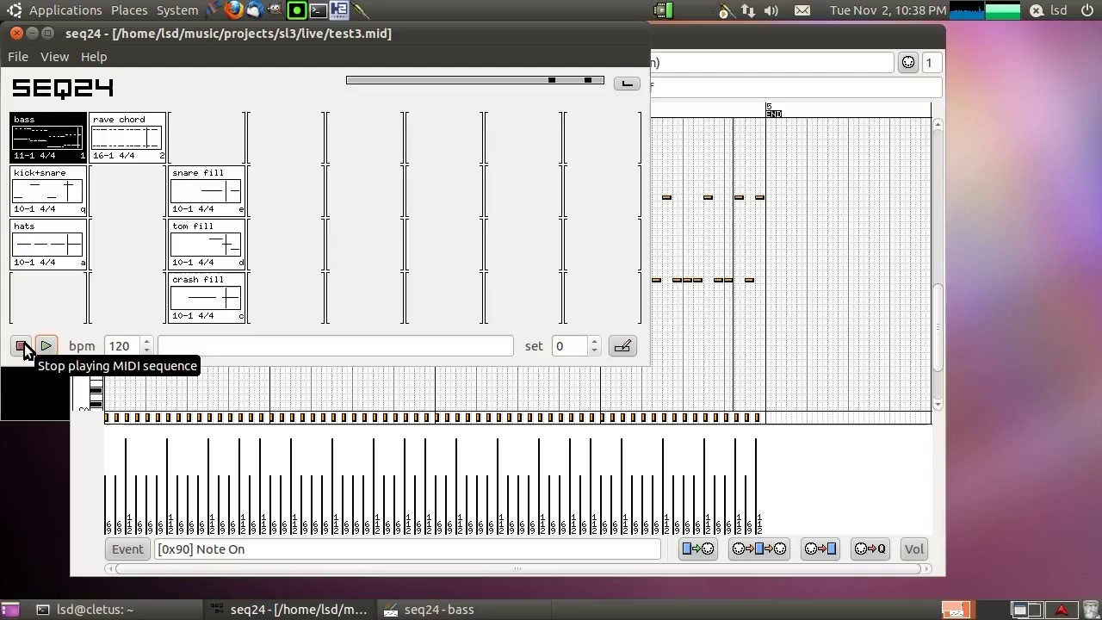
- Restart playback with the kick+snare and hats patterns unmuted alongside bass
click(23, 347)
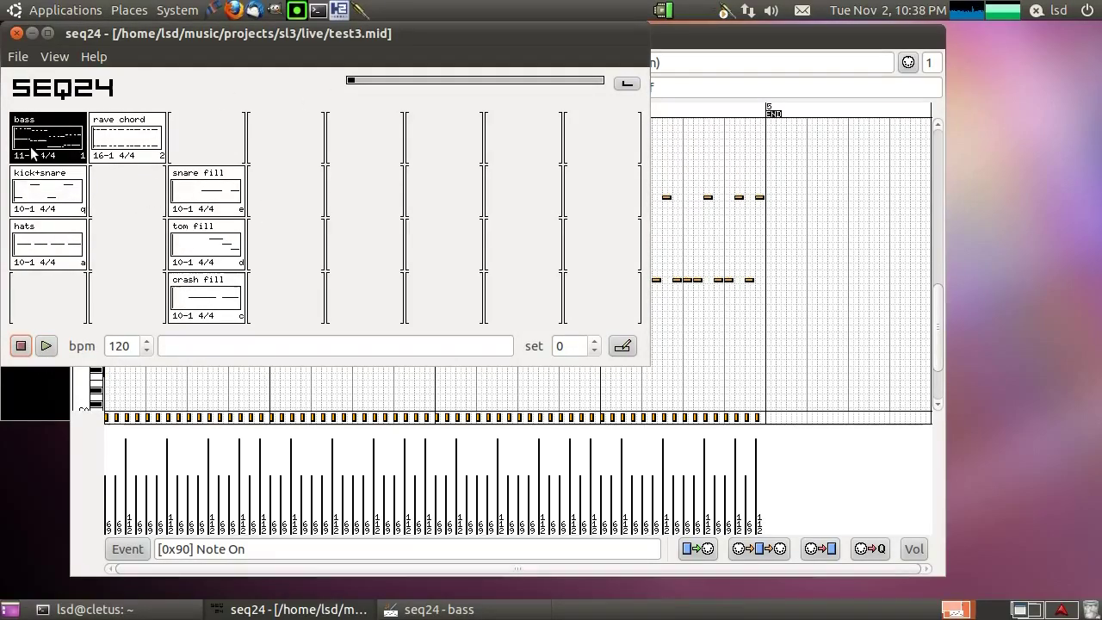
click(48, 345)
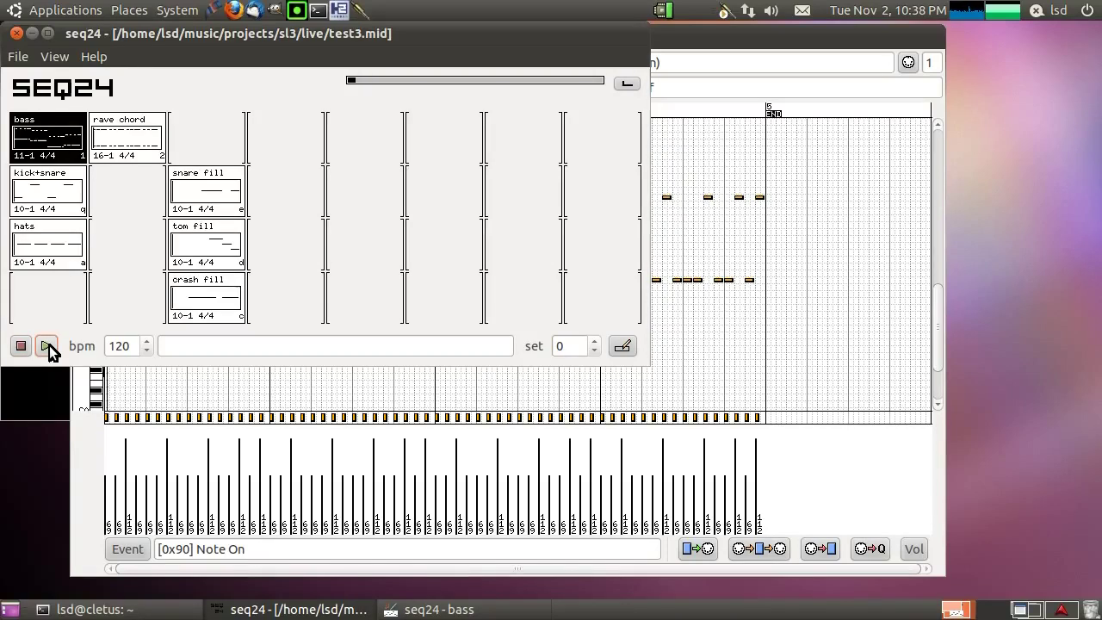
click(73, 197)
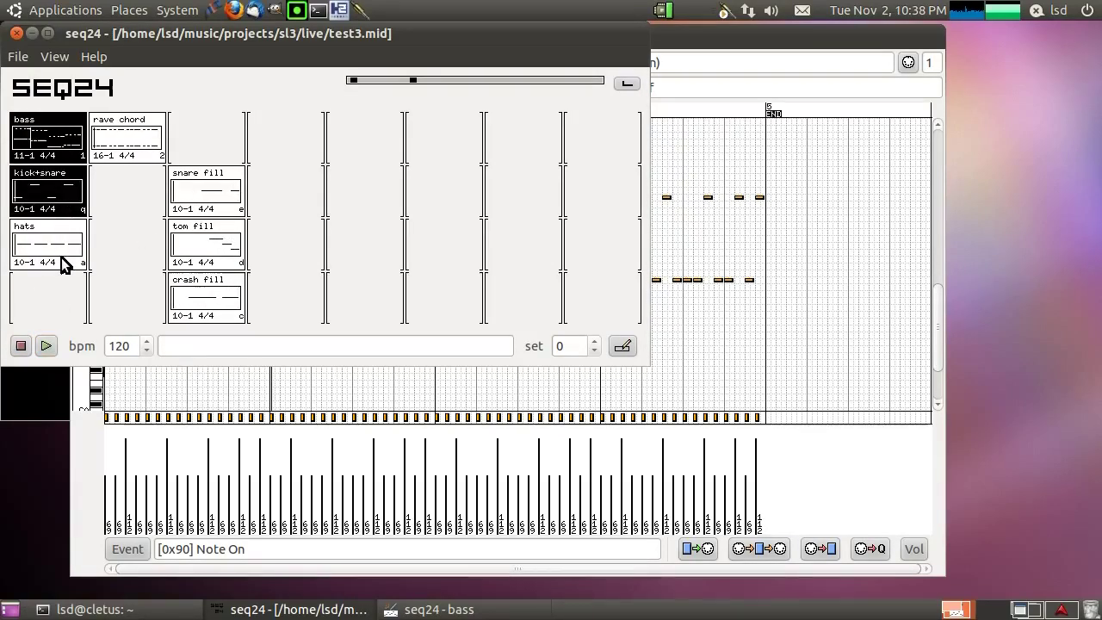
click(60, 258)
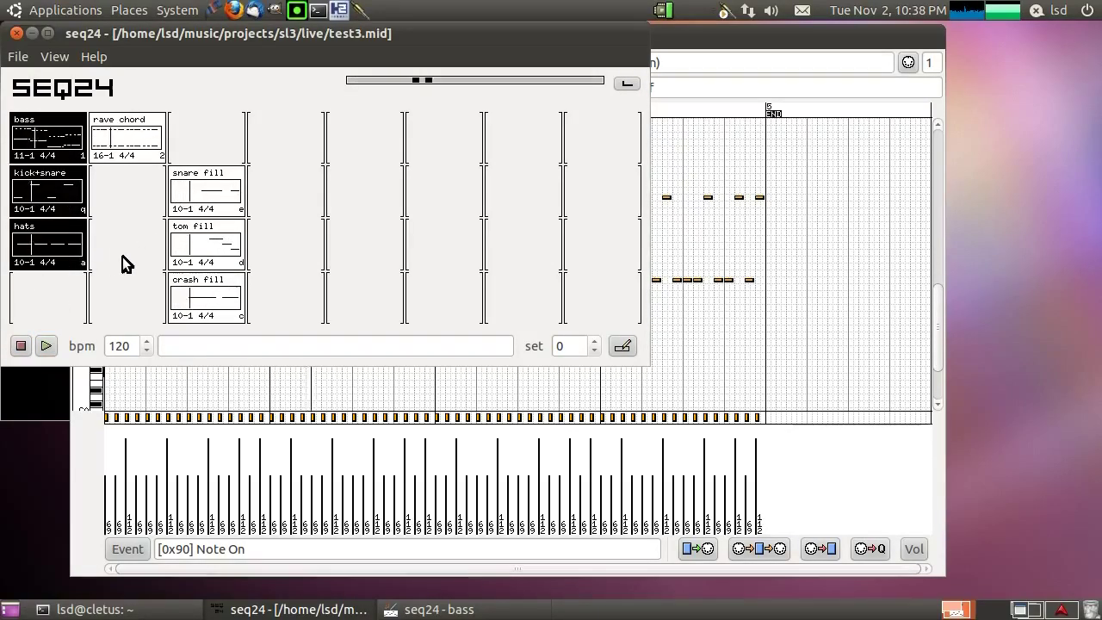
- Stop playback and mute kick+snare and hats again
click(22, 347)
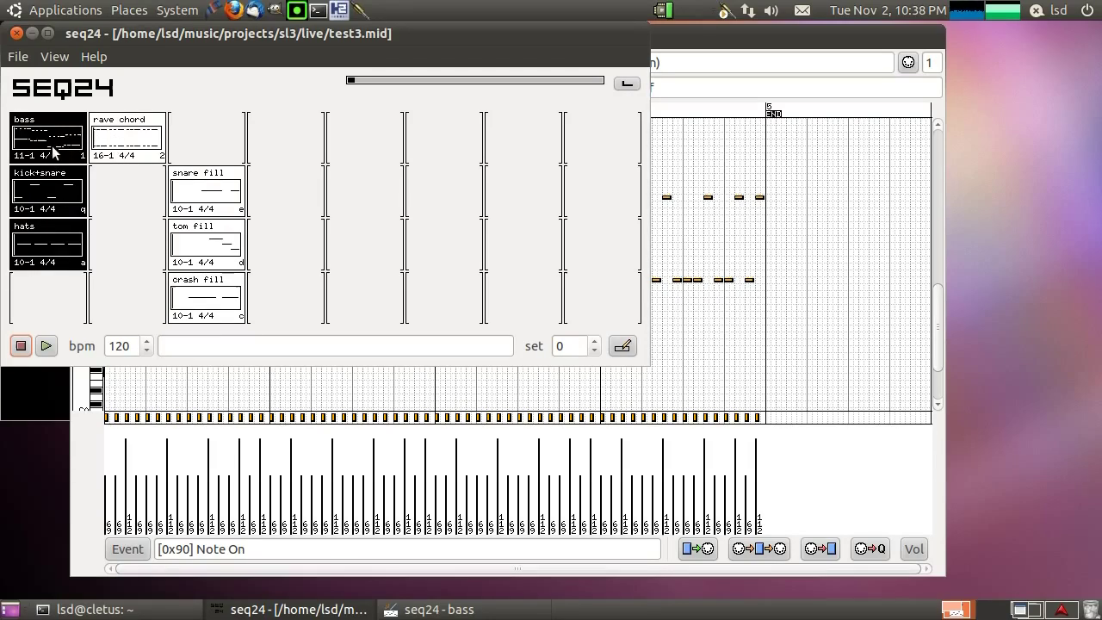
click(59, 208)
click(58, 220)
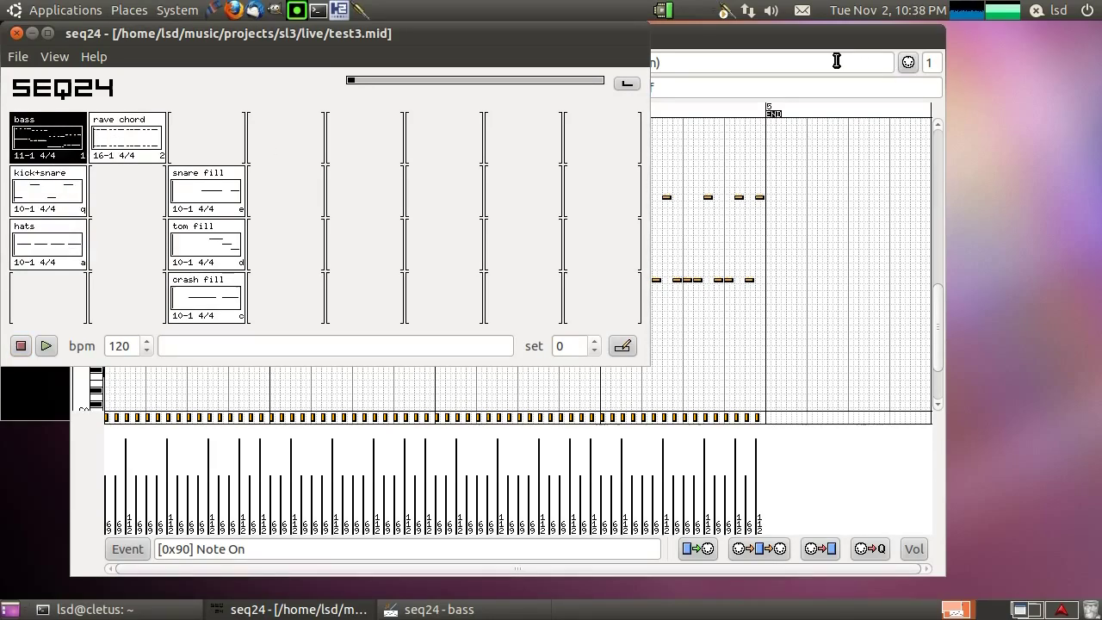
- Switch the bass editor's event lane to Controls 0-15 > 1 Modulation Wheel
click(785, 50)
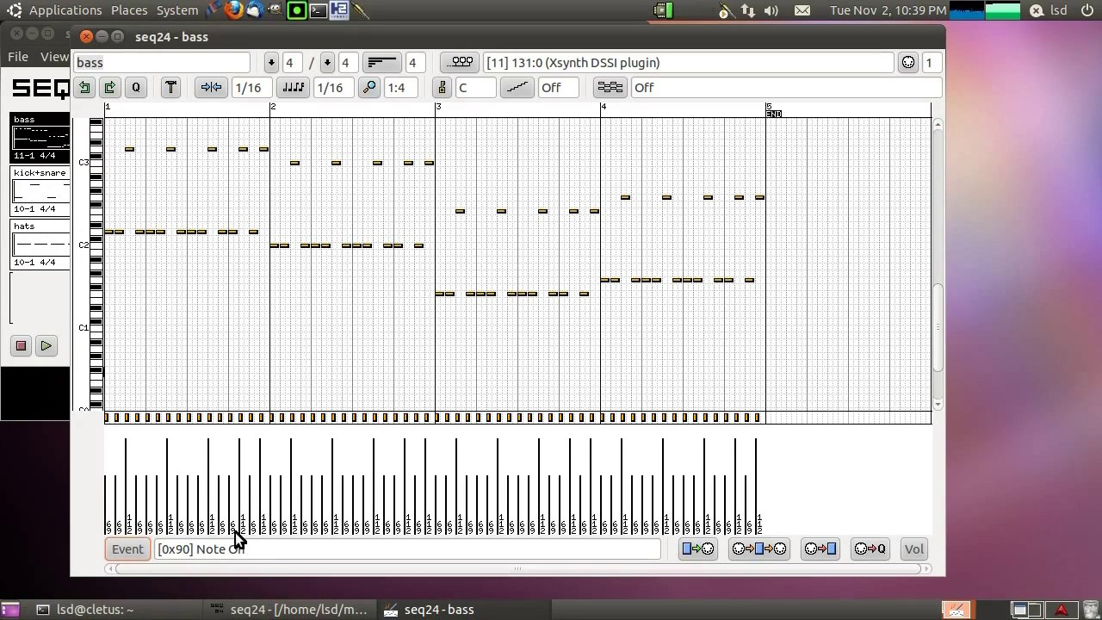
click(129, 551)
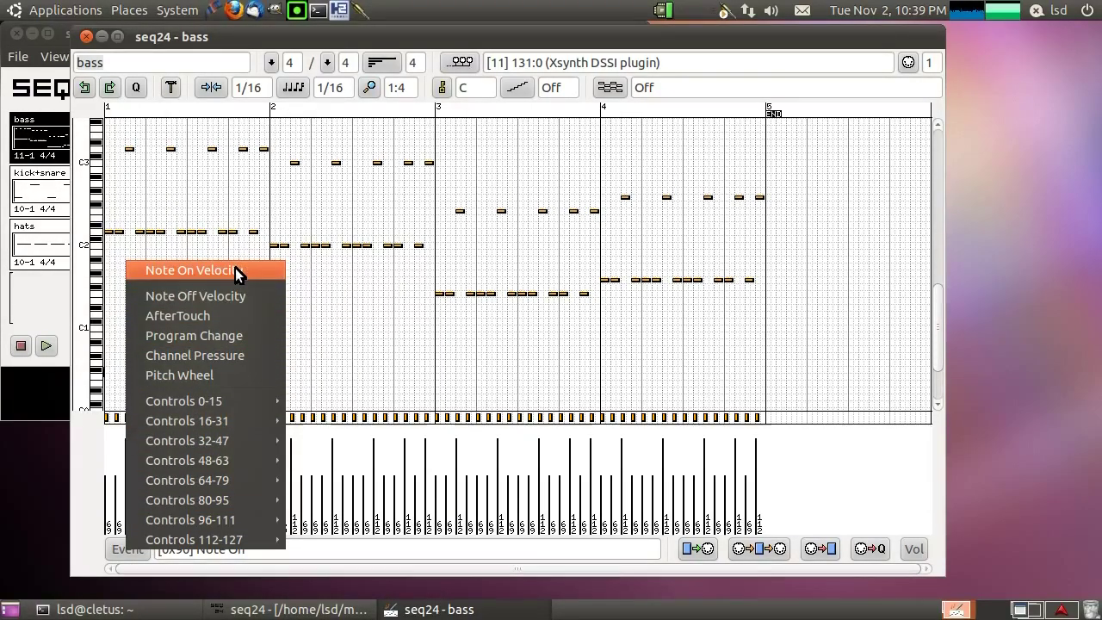
mouse_move(209, 403)
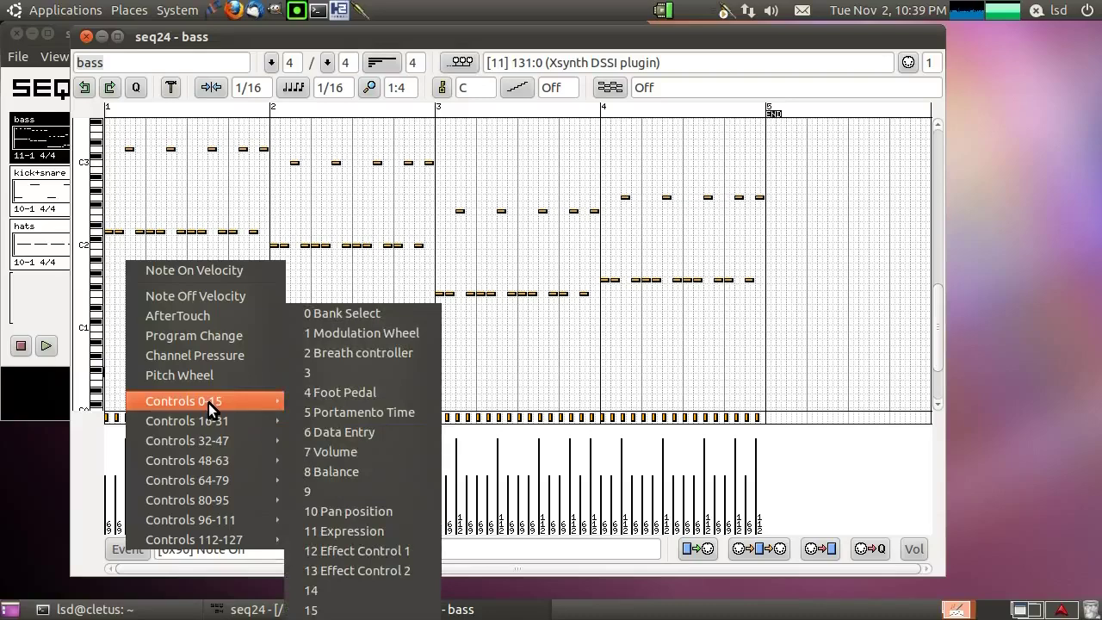
click(344, 332)
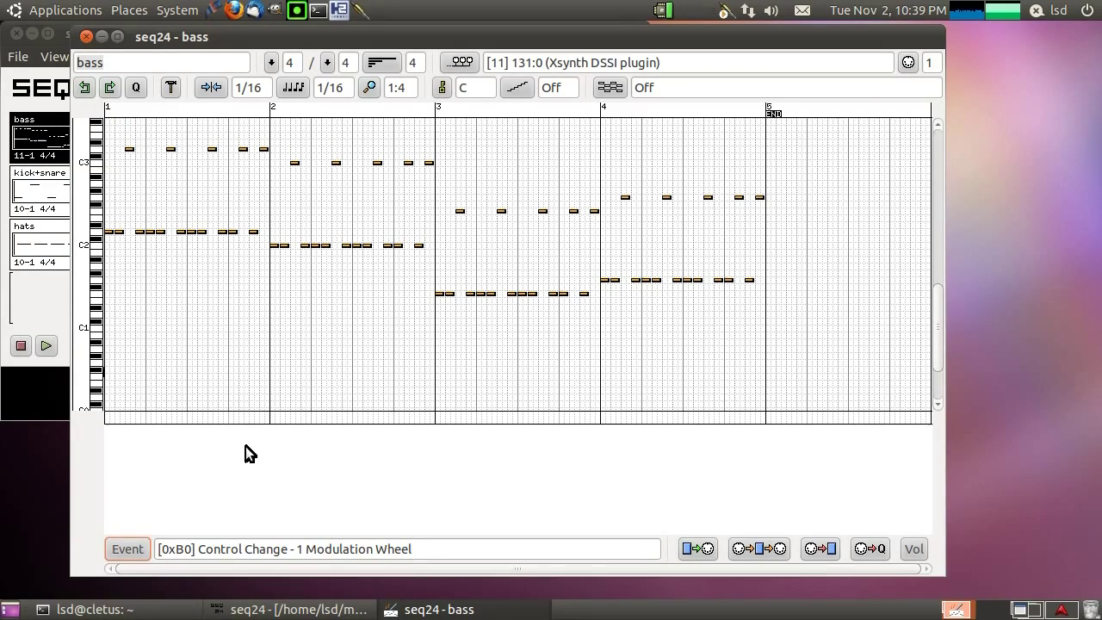
- Draw Modulation Wheel events as a zigzag falling and rising twice across the four bars
drag(246, 446, 160, 427)
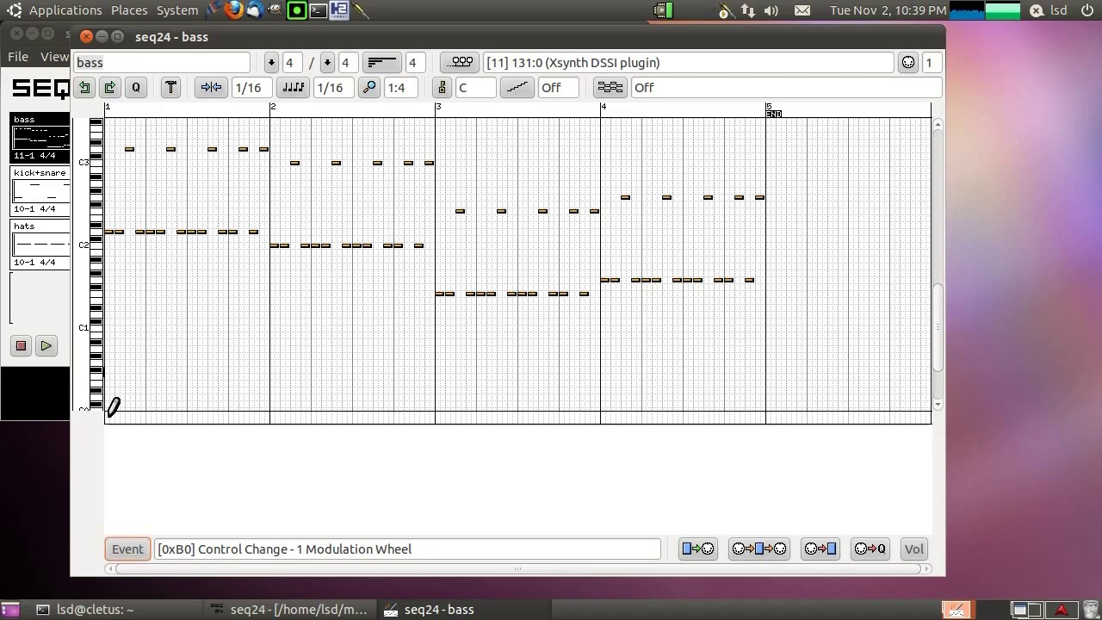
mouse_move(160, 415)
mouse_down()
mouse_move(87, 415)
mouse_move(781, 413)
mouse_up()
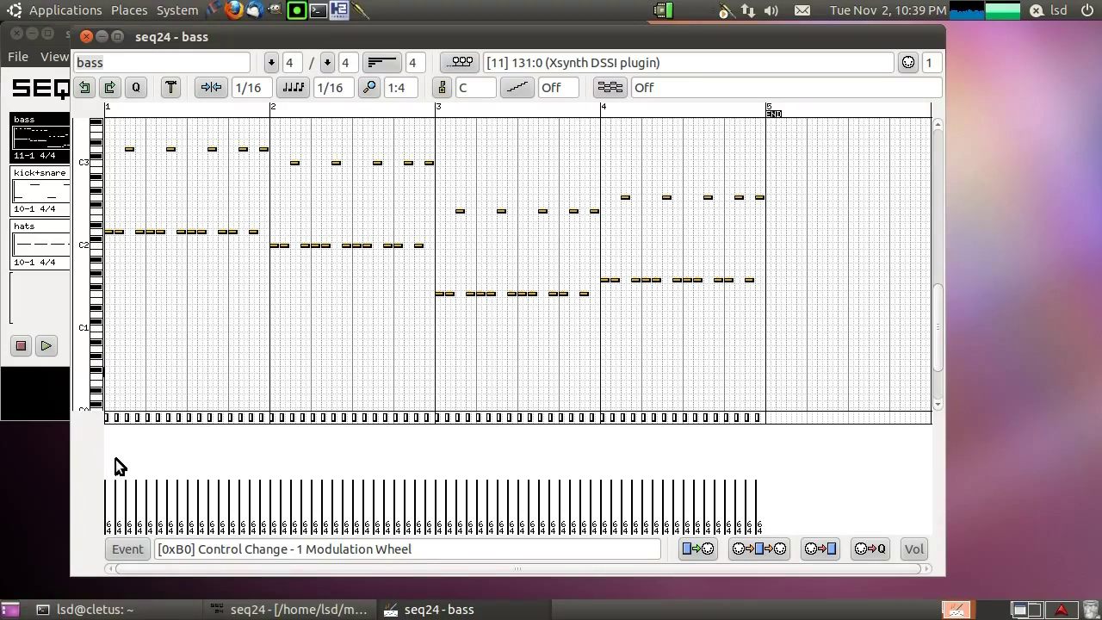
mouse_move(105, 449)
mouse_down()
mouse_move(268, 525)
mouse_move(359, 517)
mouse_move(430, 447)
mouse_move(585, 531)
mouse_up()
drag(590, 529, 765, 445)
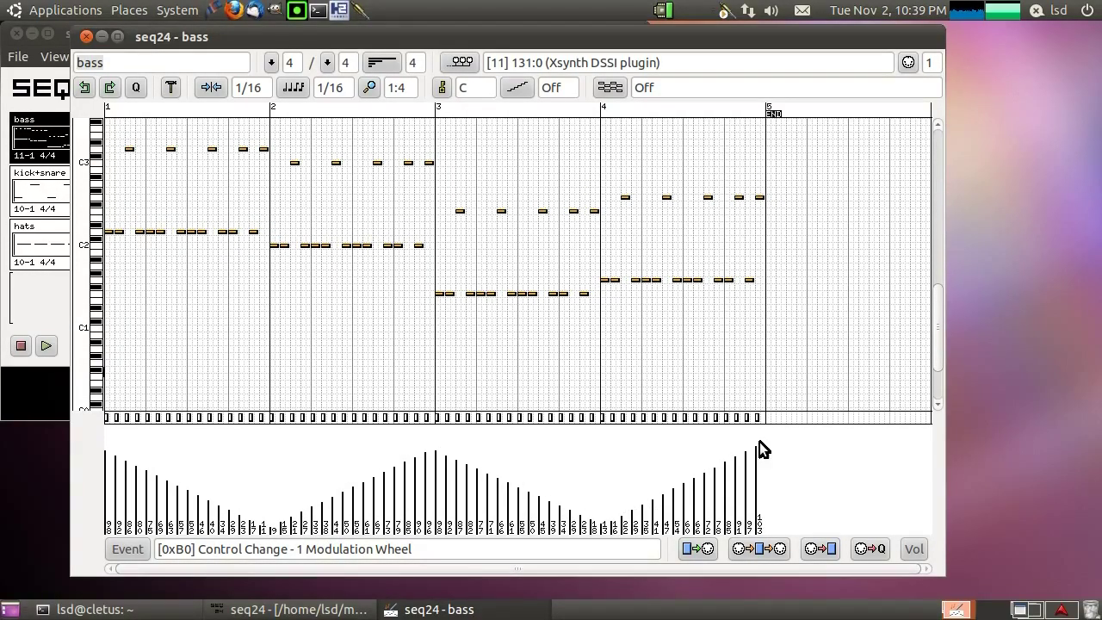
- Reshape the last part of the modulation curve in the bass editor
click(50, 345)
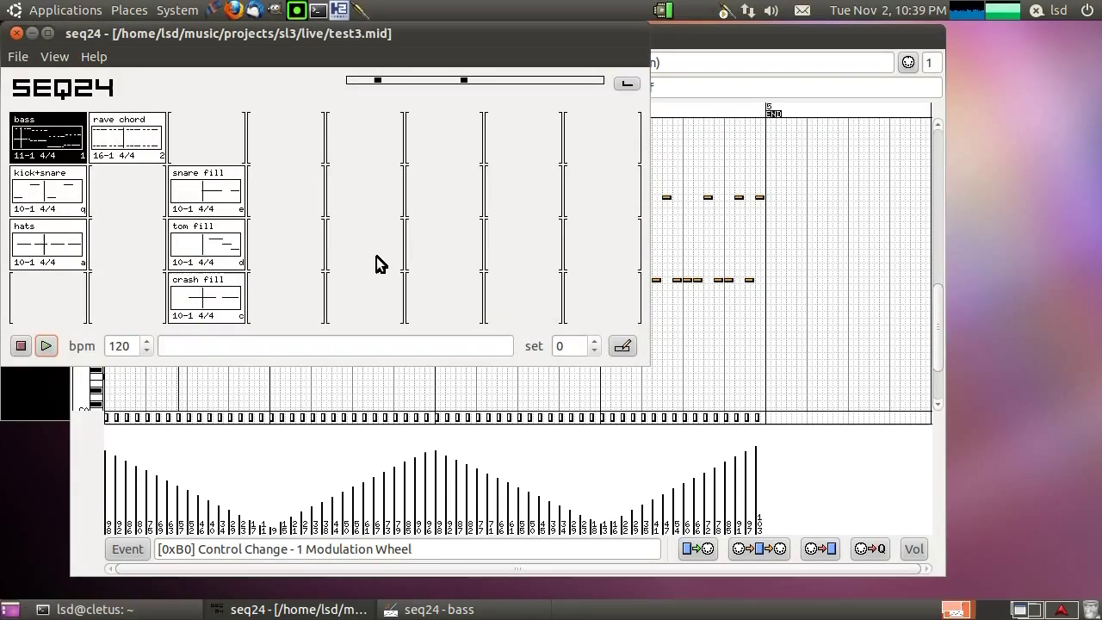
drag(673, 42, 756, 46)
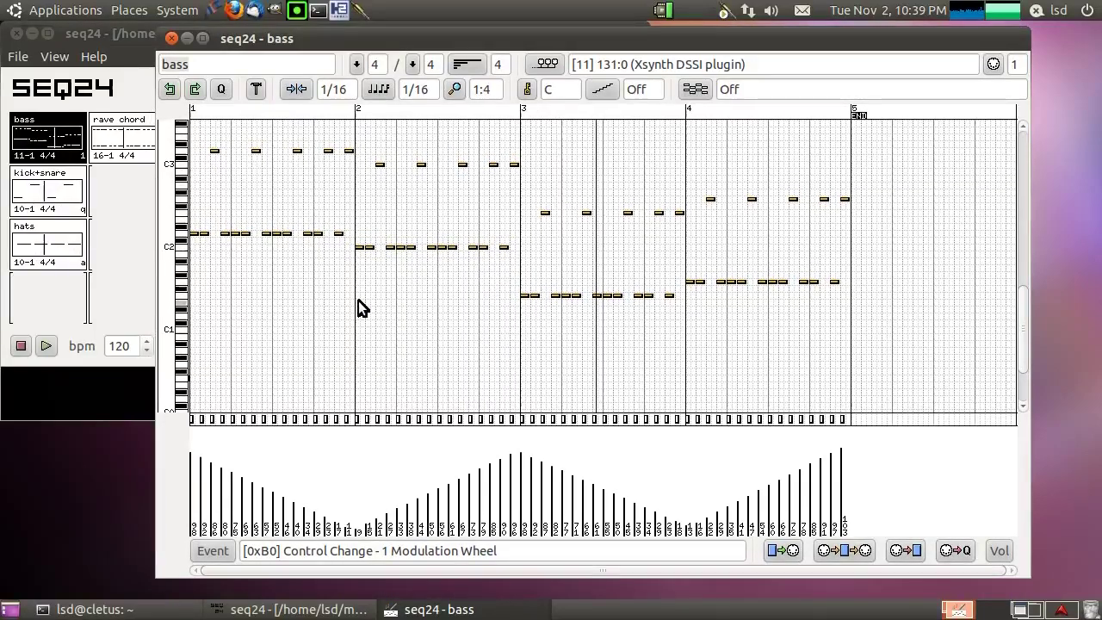
click(24, 346)
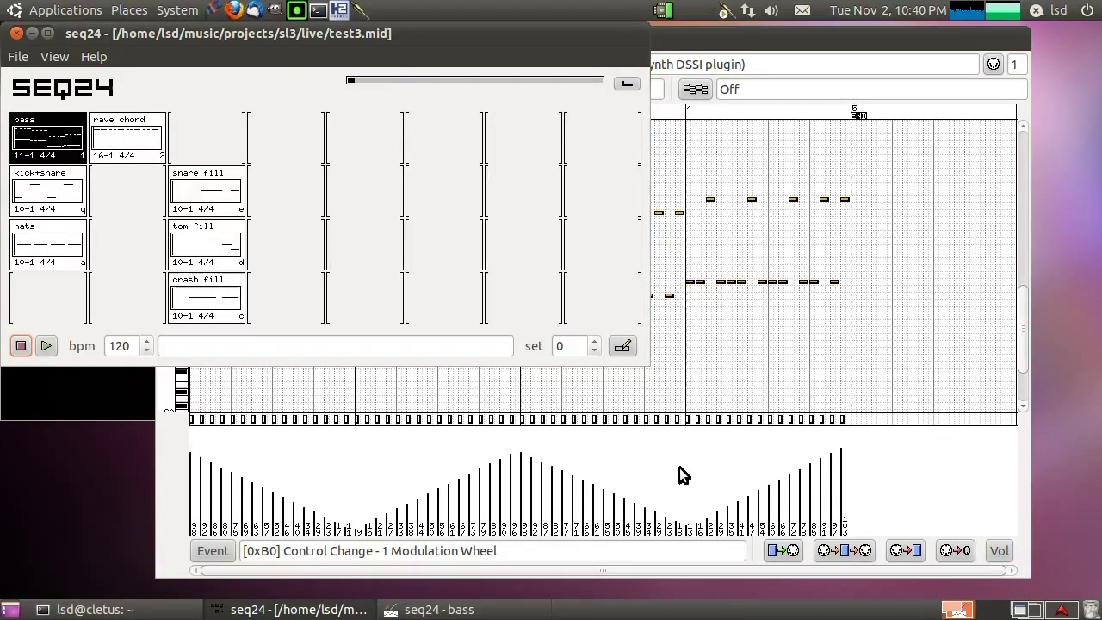
mouse_move(521, 462)
mouse_down()
mouse_move(691, 528)
mouse_move(800, 508)
mouse_move(849, 457)
mouse_move(842, 448)
mouse_up()
- Play back the modulation sweep, stop, and close the bass pattern editor
click(49, 345)
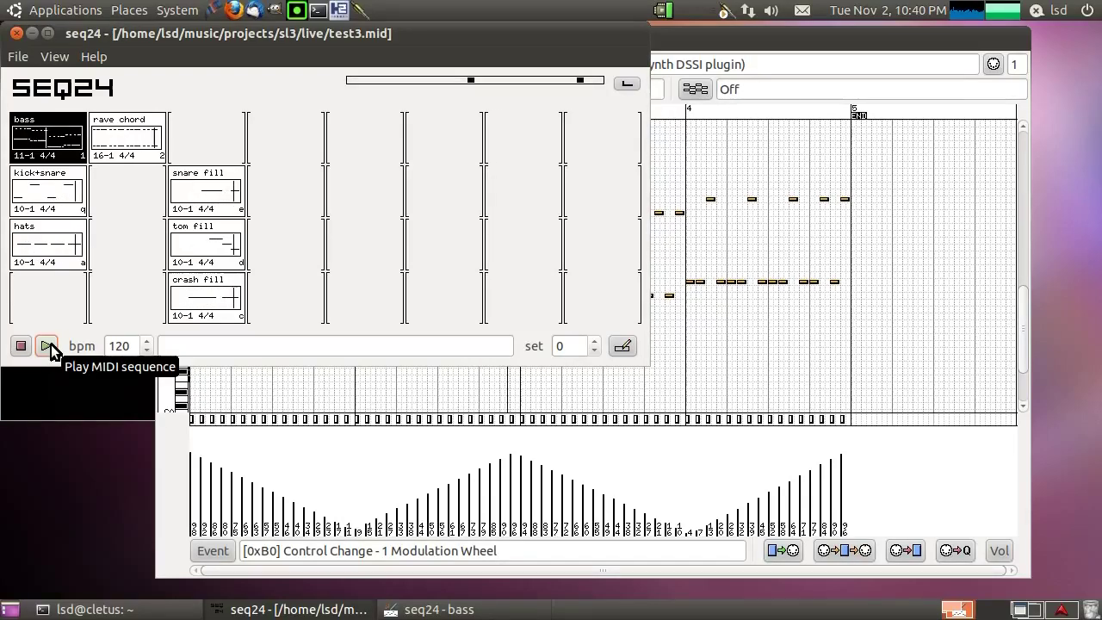
click(21, 345)
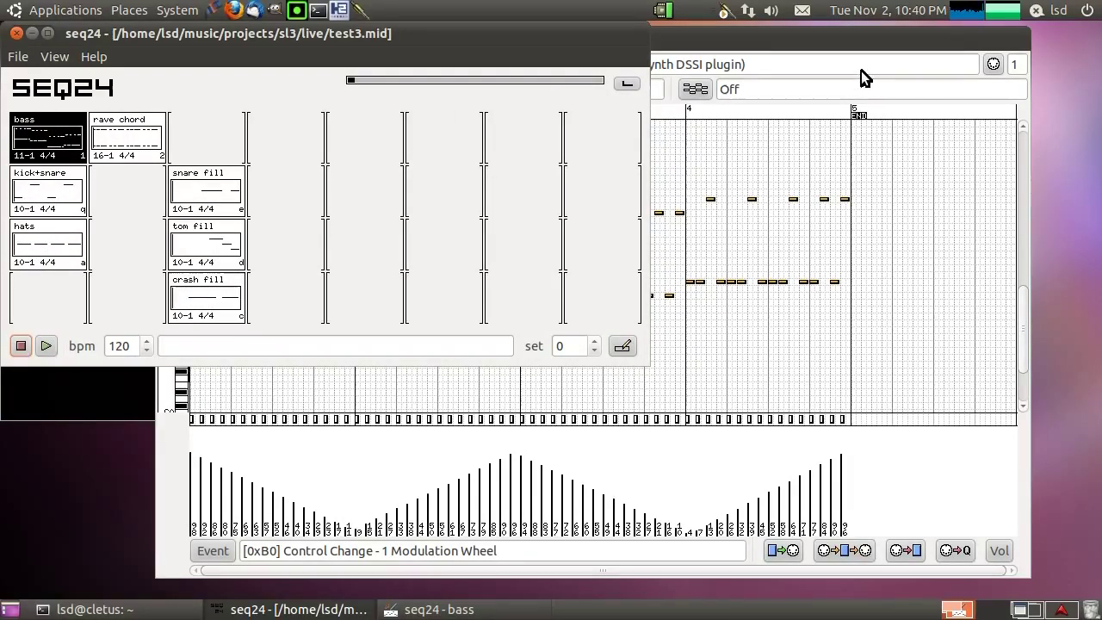
click(774, 46)
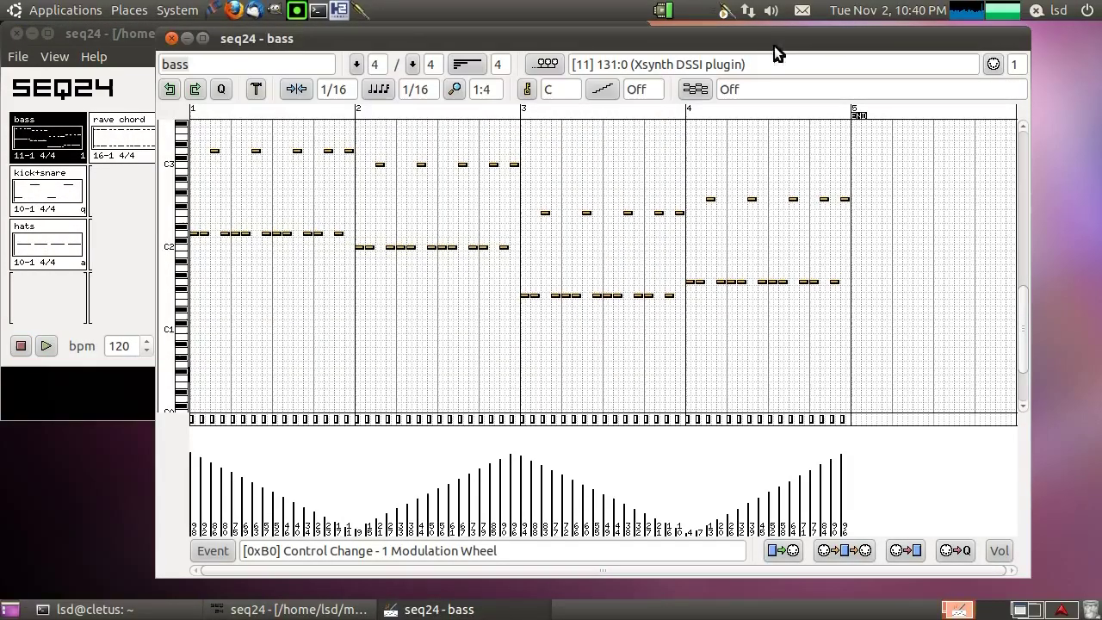
click(173, 38)
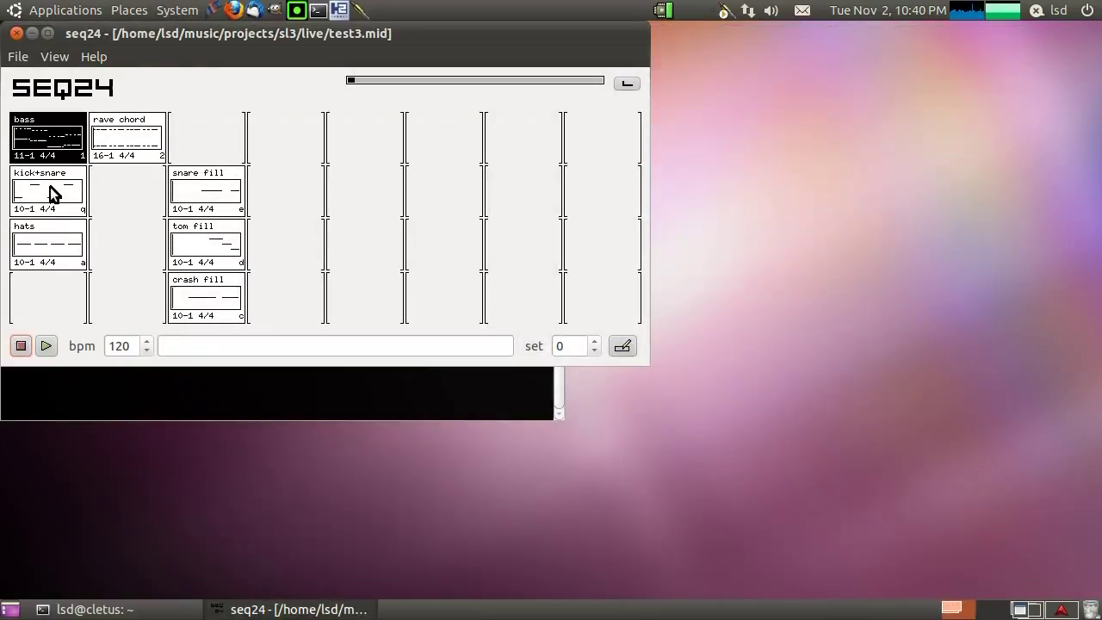
- Open the snare fill pattern for editing, zoomed to 1:2, showing its three notes
right_click(50, 187)
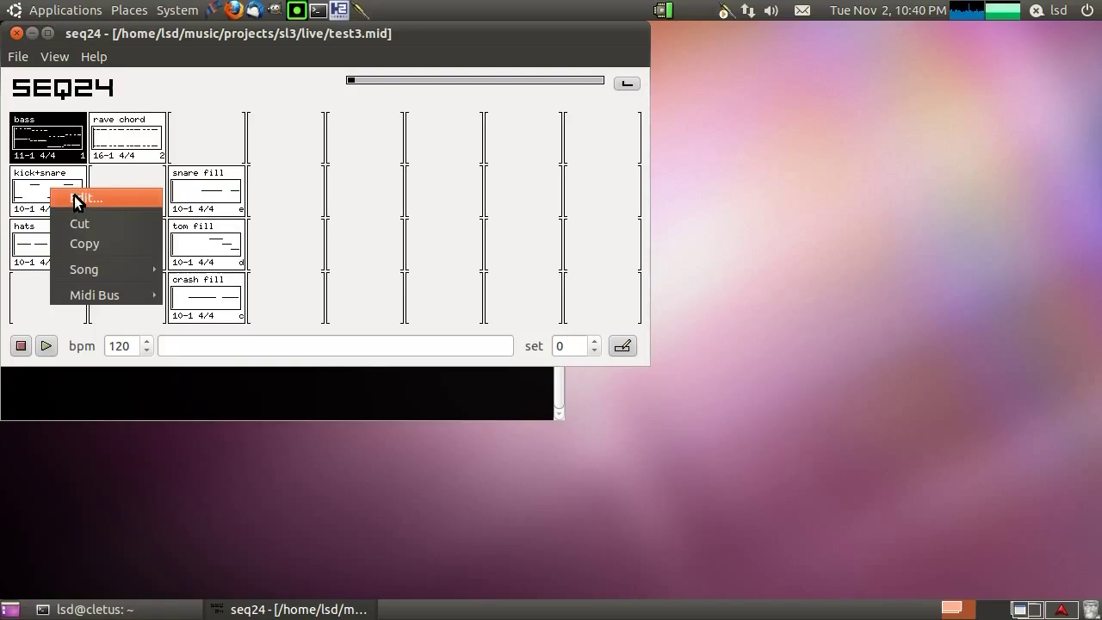
click(44, 179)
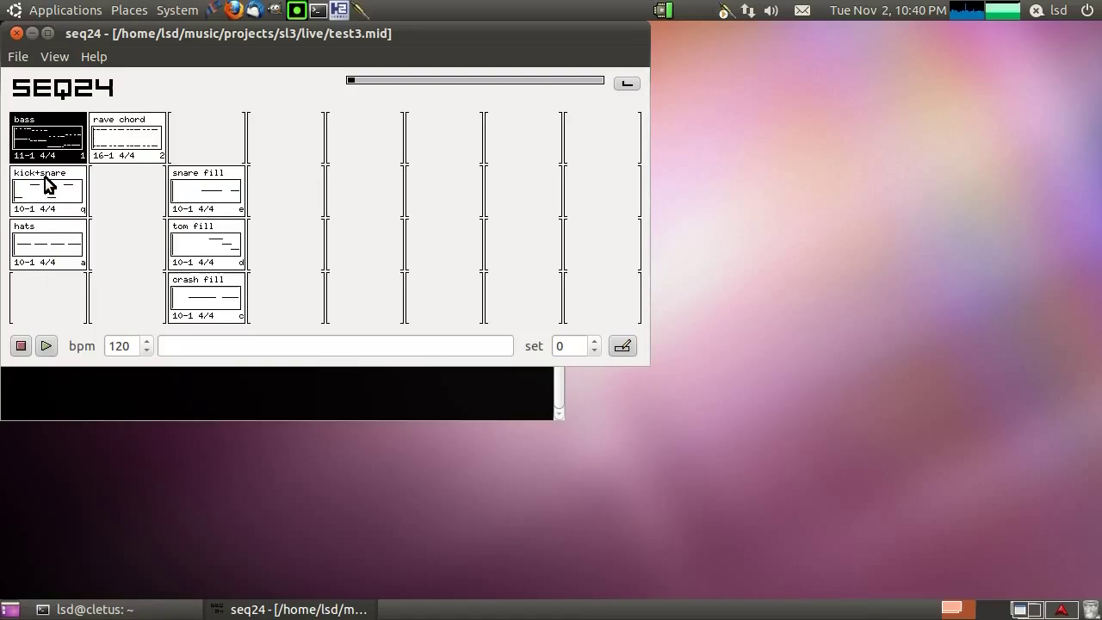
right_click(220, 192)
click(227, 206)
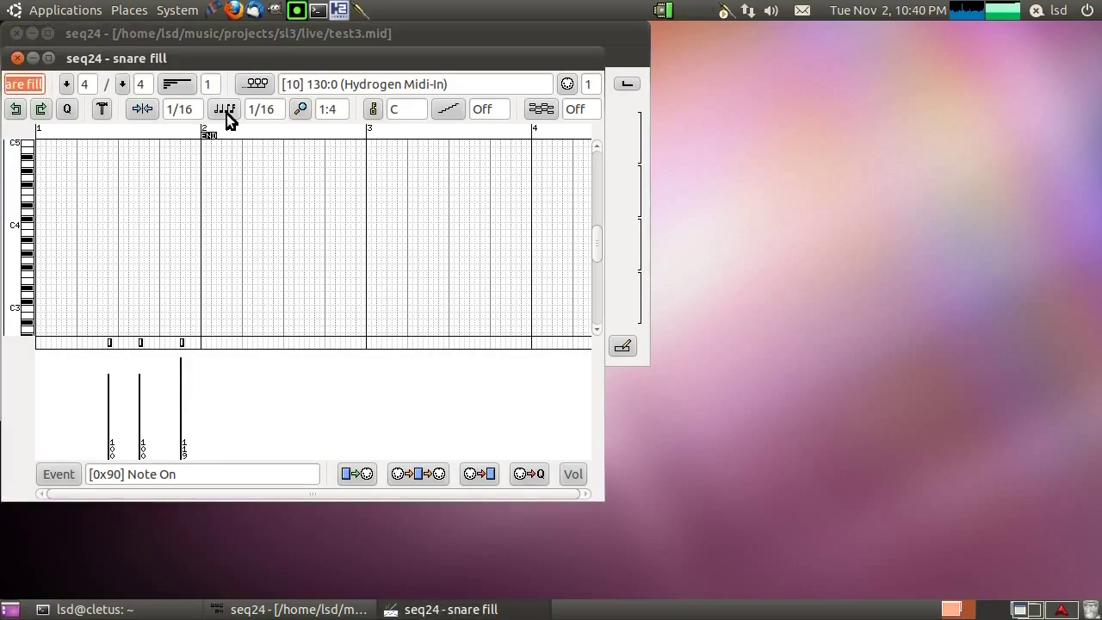
scroll(270, 333, down, 4)
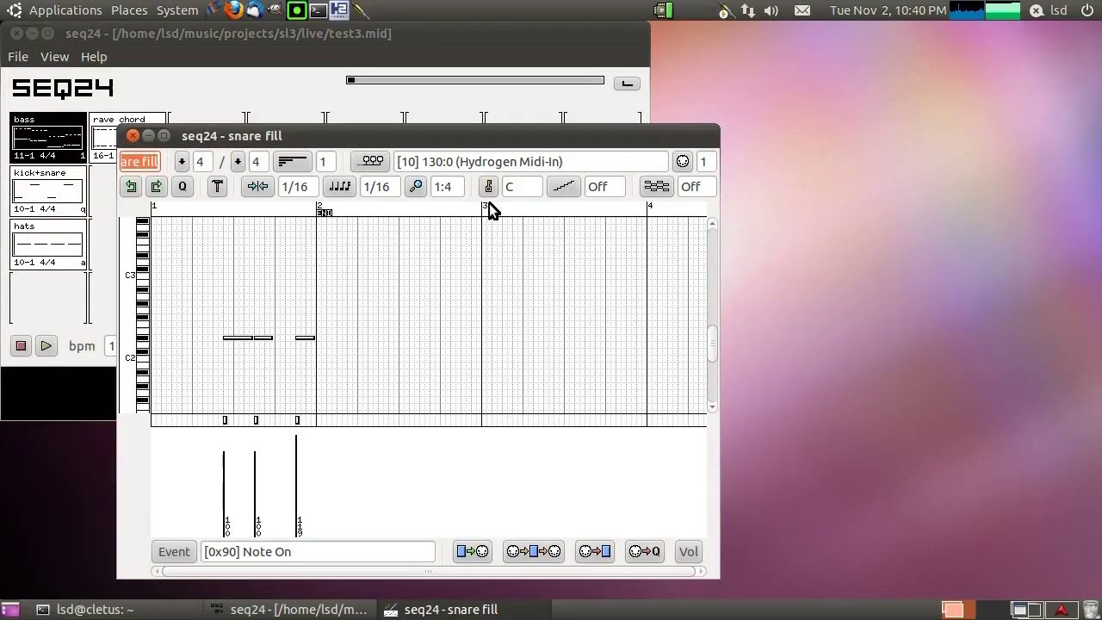
click(410, 195)
click(430, 227)
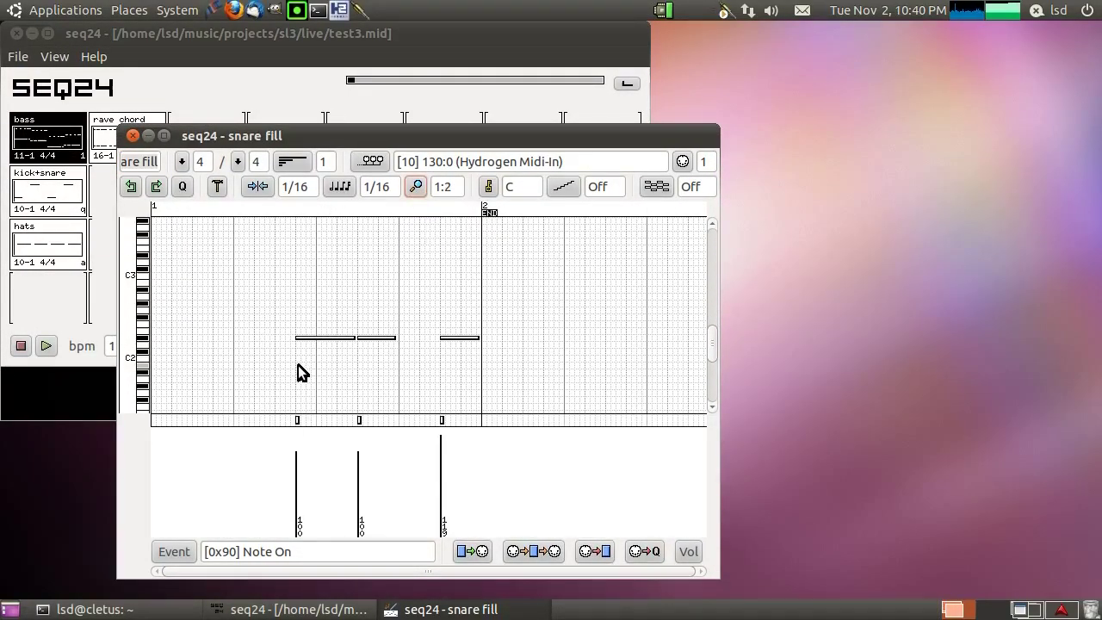
drag(313, 292, 484, 356)
click(484, 356)
- Unmute the kick+snare pattern alongside bass, leaving snare fill muted
drag(295, 138, 501, 136)
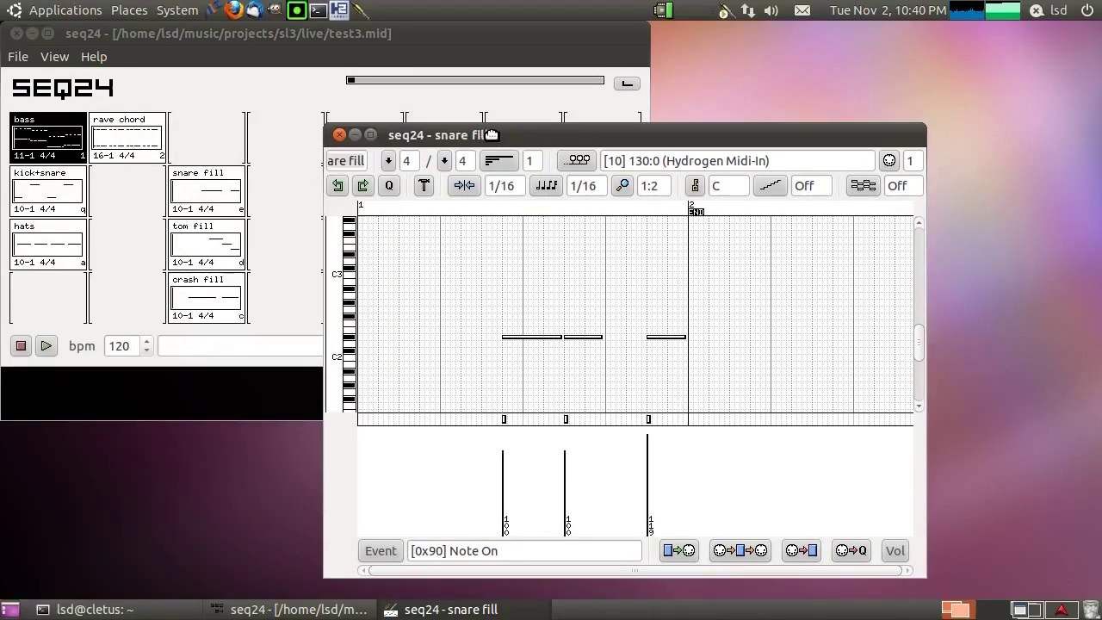
click(57, 188)
click(222, 198)
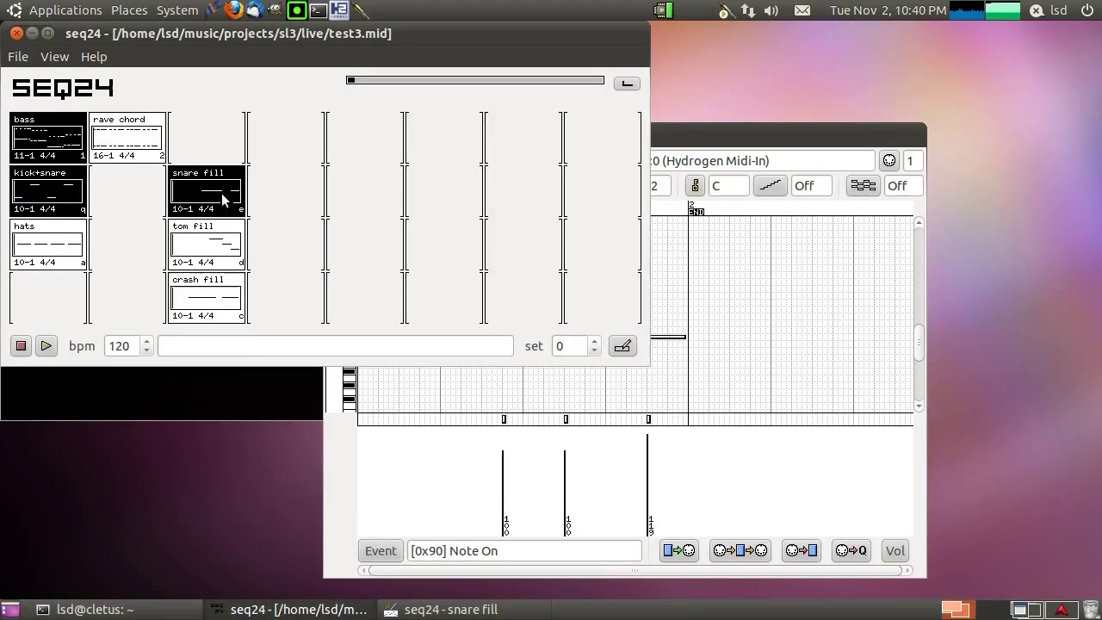
click(222, 199)
click(805, 134)
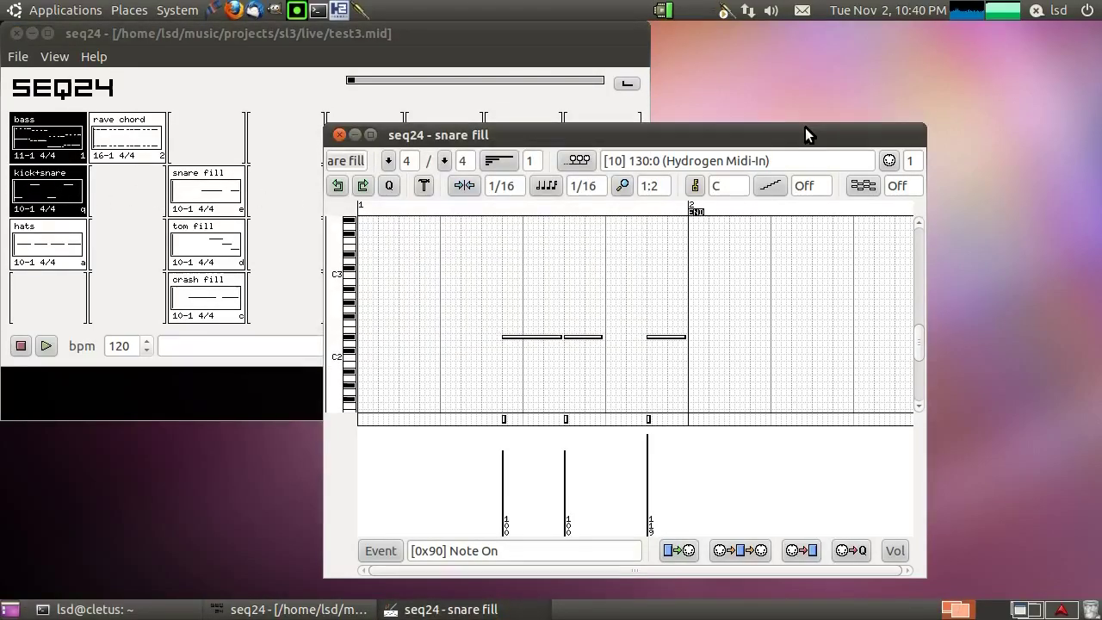
click(204, 178)
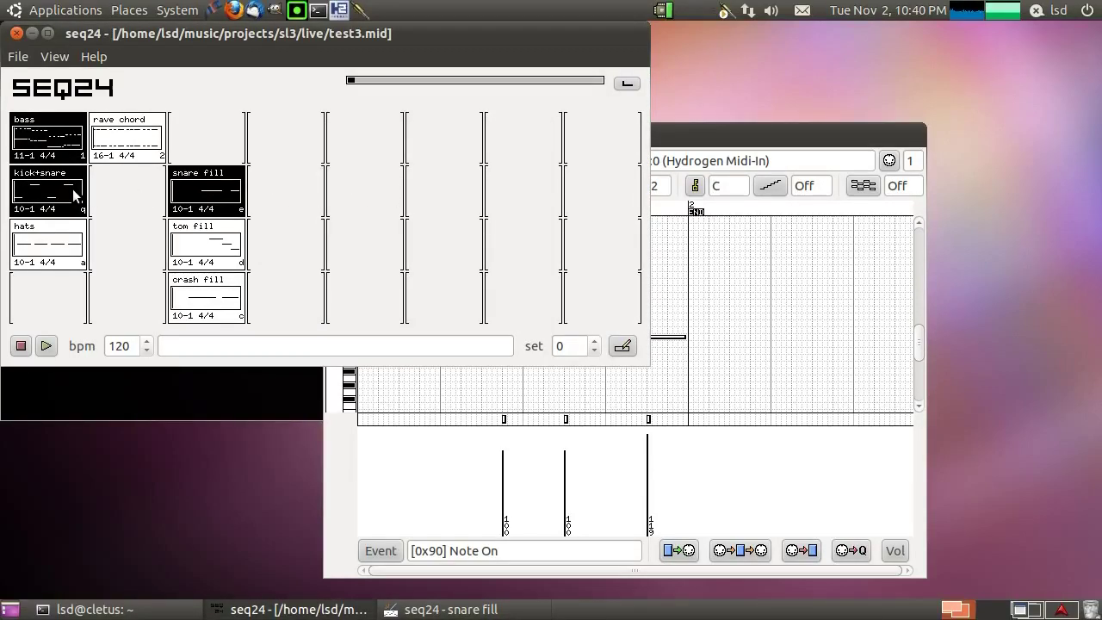
click(204, 200)
- Set snare fill's background sequence to [1] kick+snare and close its editor
click(822, 148)
click(859, 186)
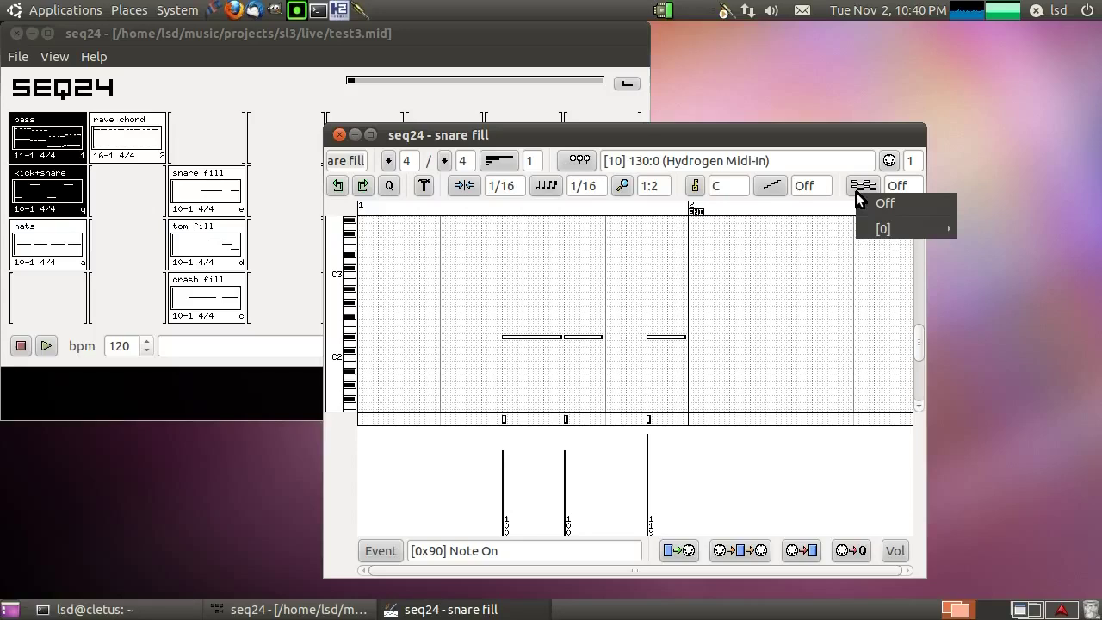
mouse_move(875, 228)
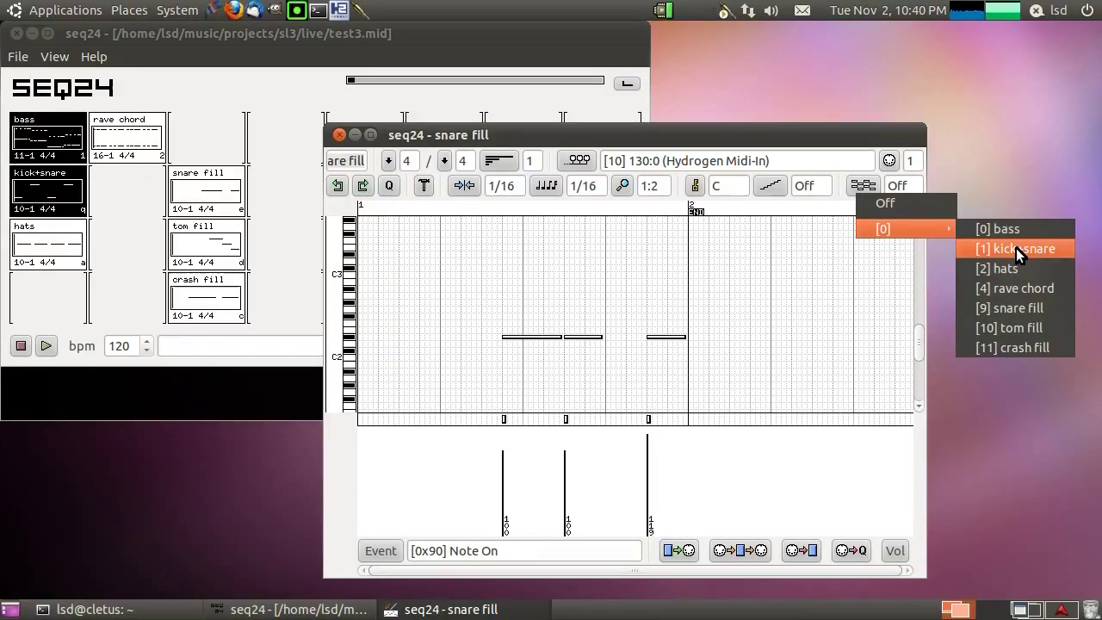
click(1016, 248)
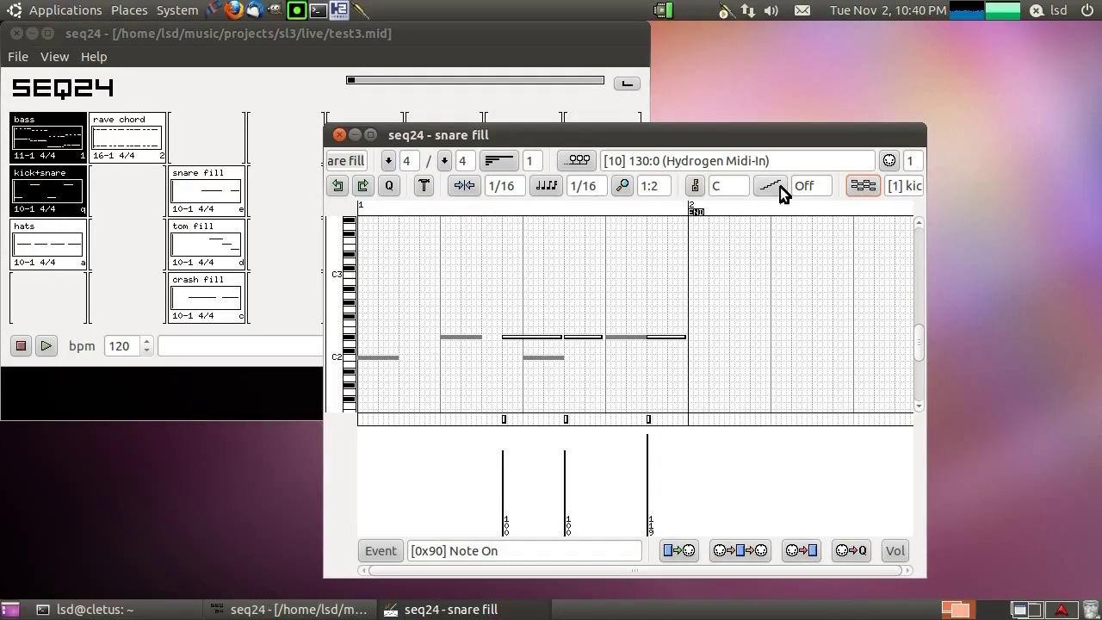
click(339, 135)
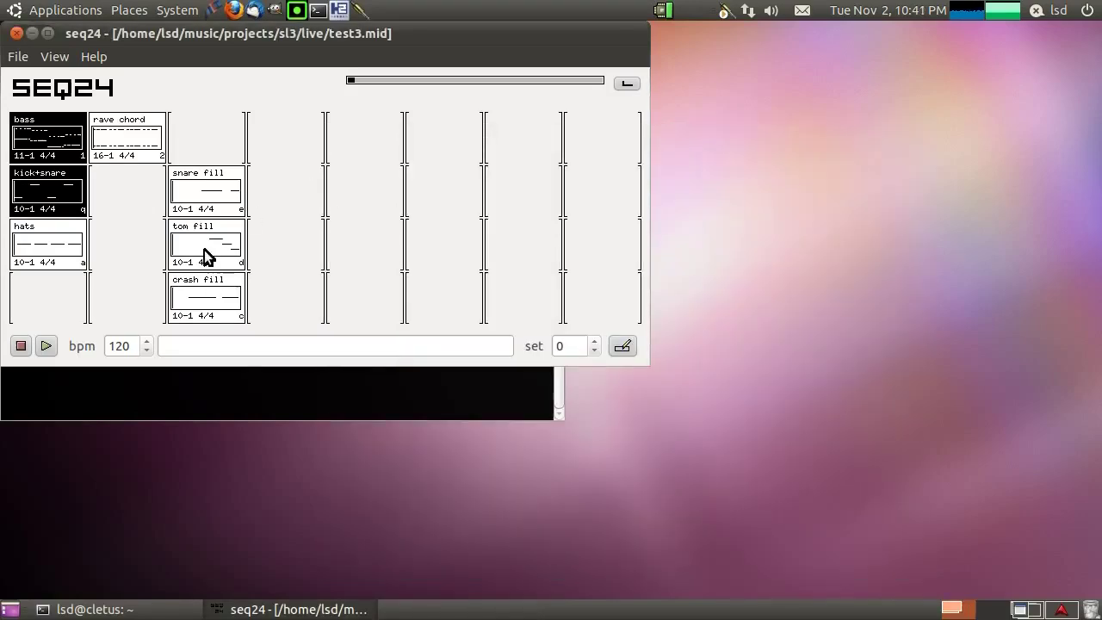
- Open the tom fill pattern for editing and set its background sequence to Off
right_click(204, 250)
click(236, 261)
scroll(248, 240, down, 5)
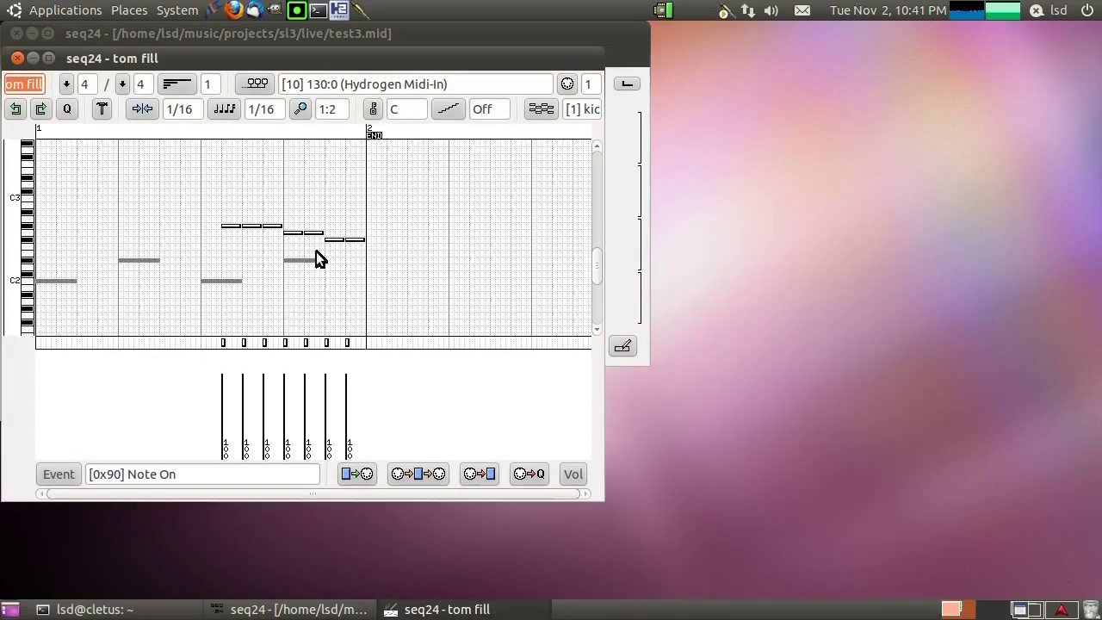
click(538, 111)
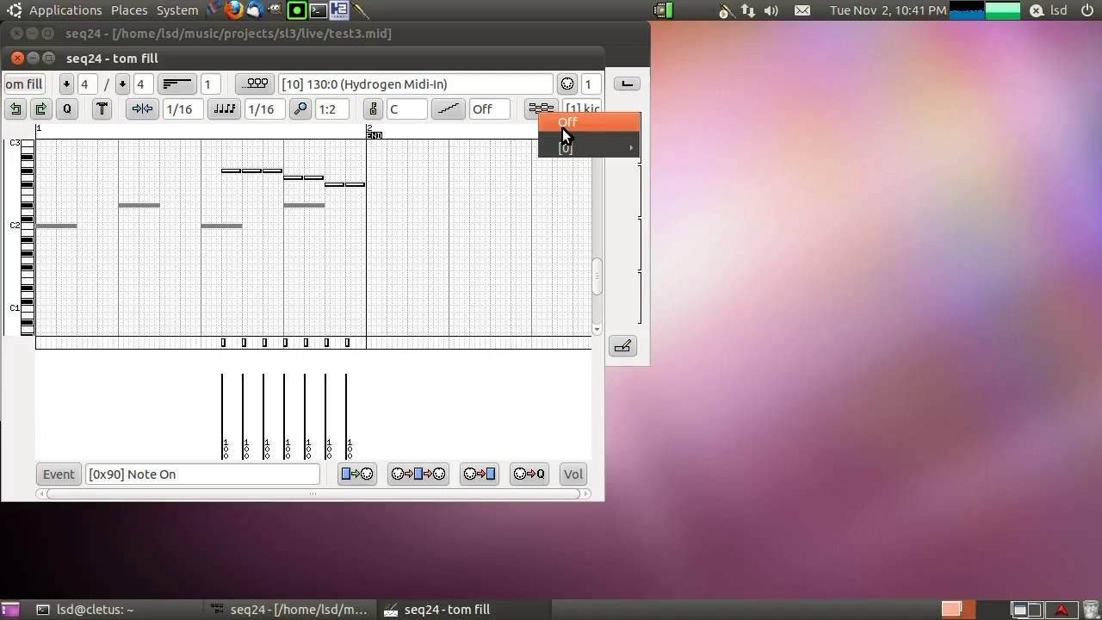
click(534, 160)
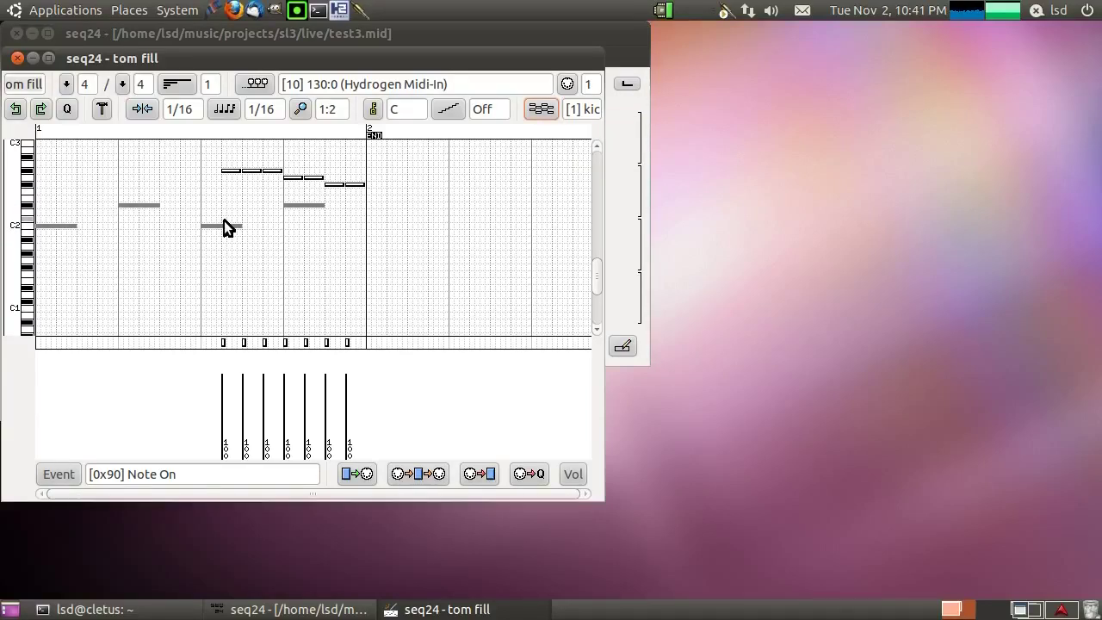
scroll(416, 314, up, 1)
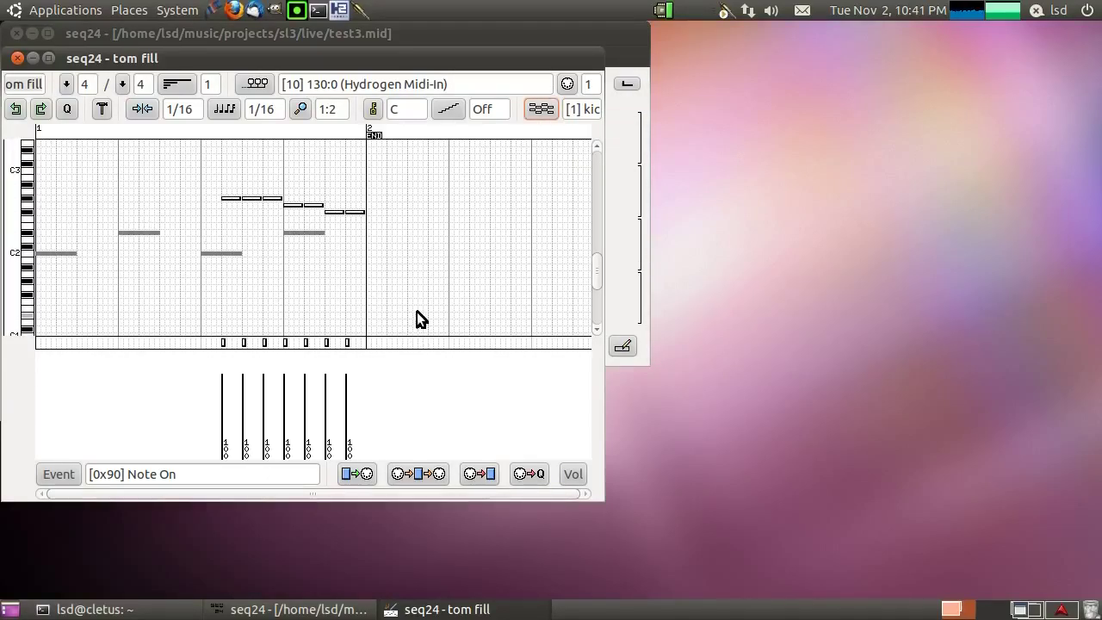
click(542, 110)
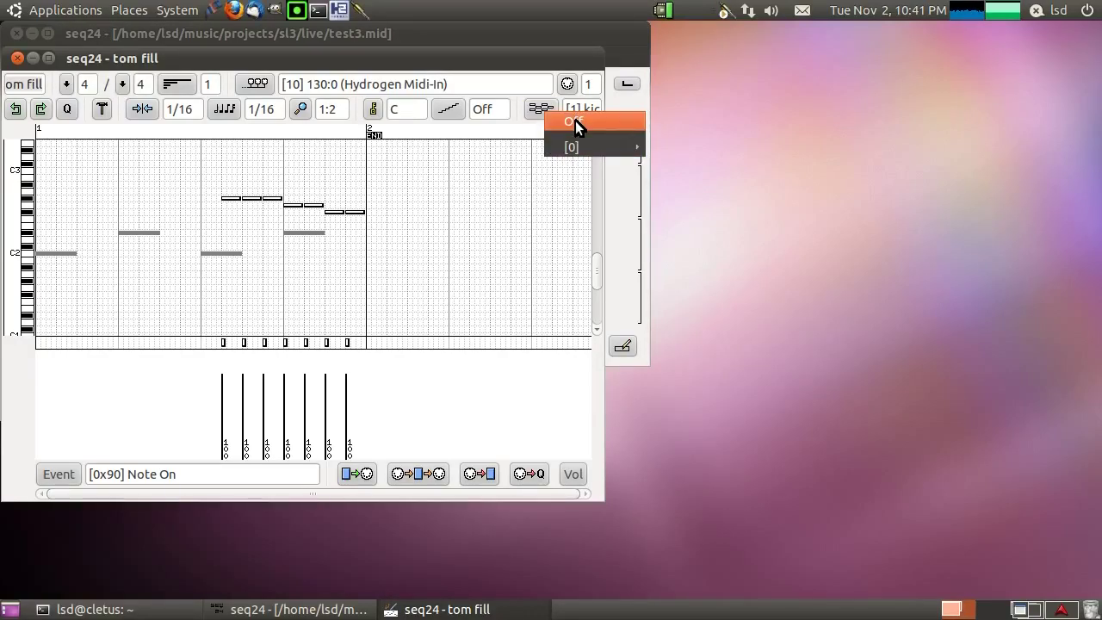
click(575, 120)
drag(9, 63, 222, 123)
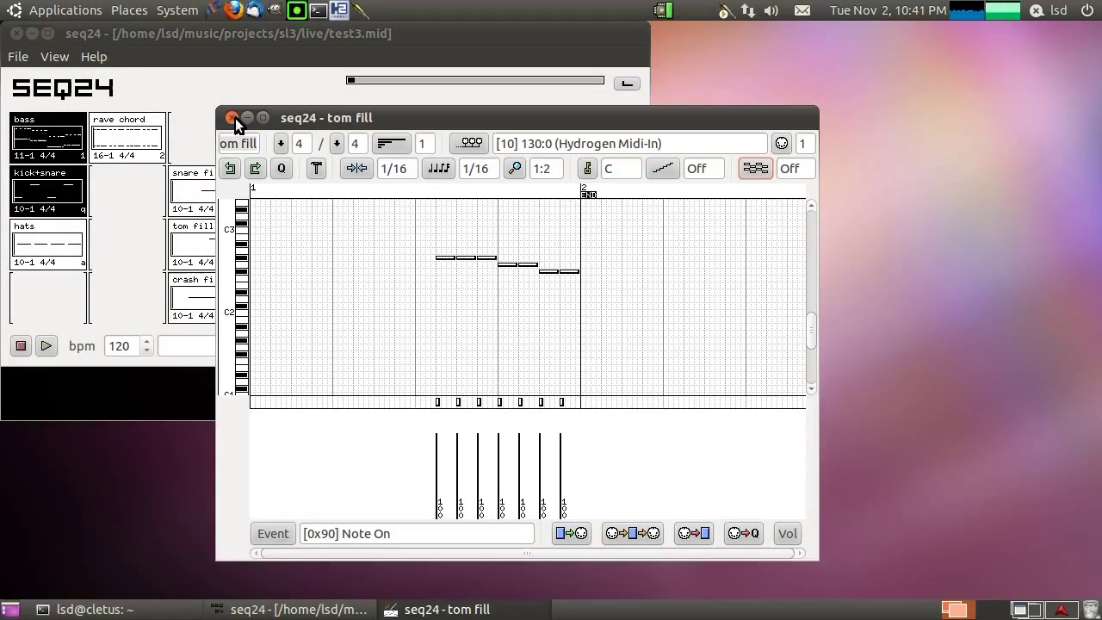
- Close tom fill and create a new Untitled pattern in an empty slot, editor moved right
click(231, 117)
right_click(281, 131)
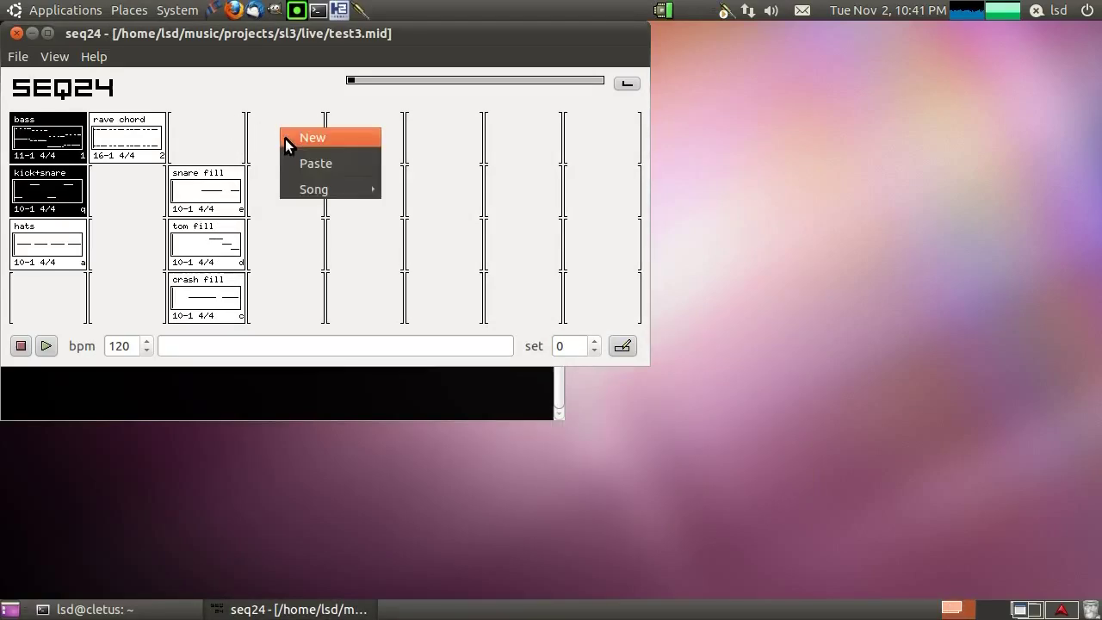
click(288, 135)
drag(241, 57, 649, 111)
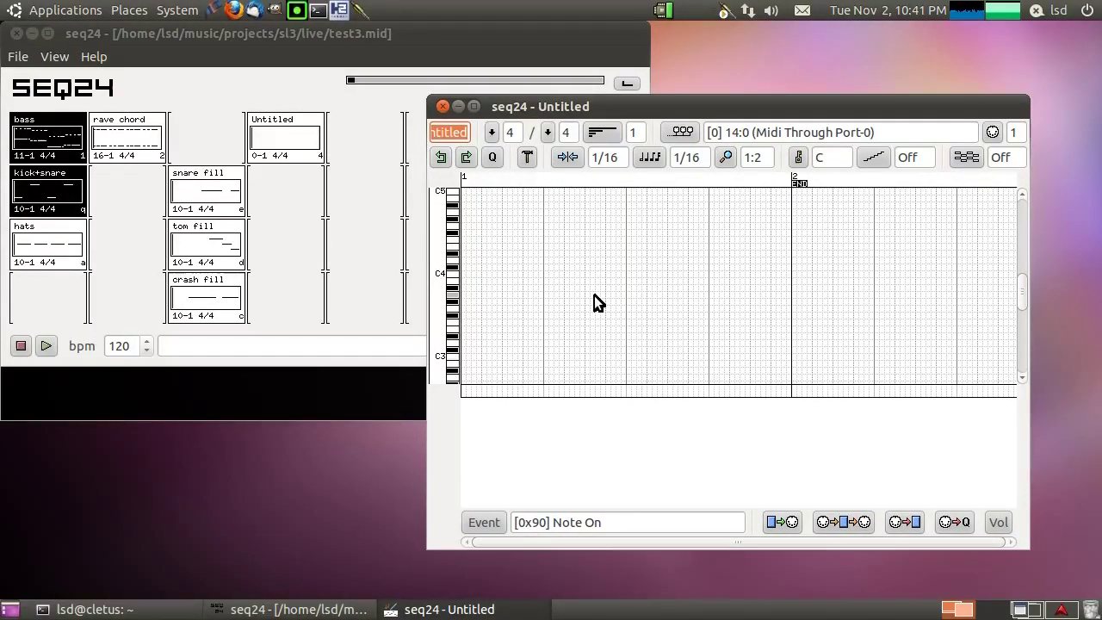
scroll(597, 295, down, 2)
scroll(597, 301, down, 3)
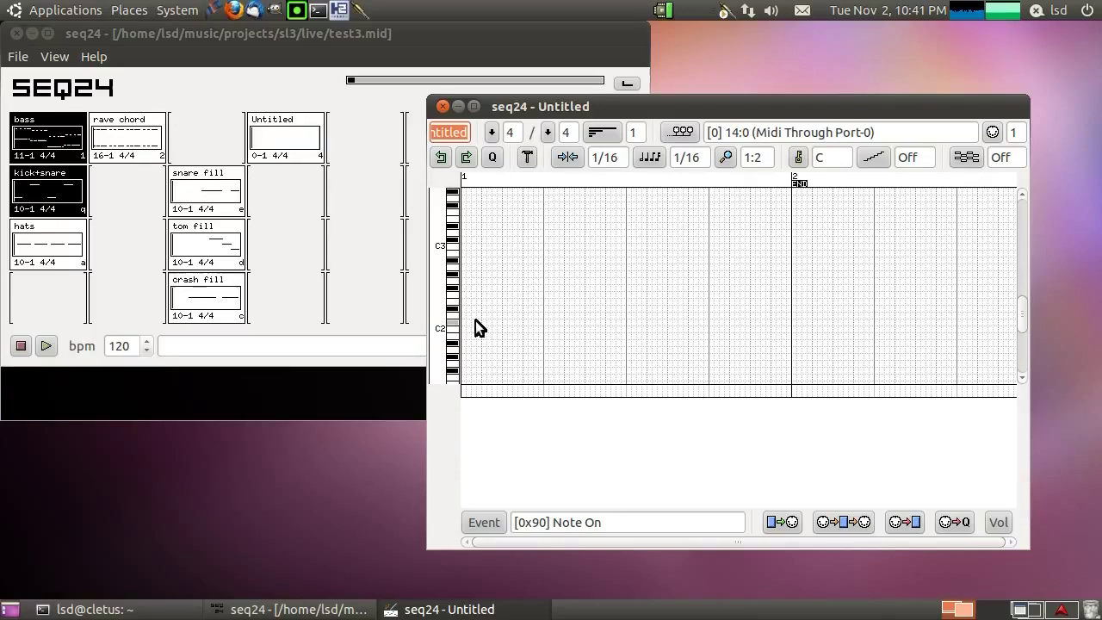
scroll(476, 335, down, 1)
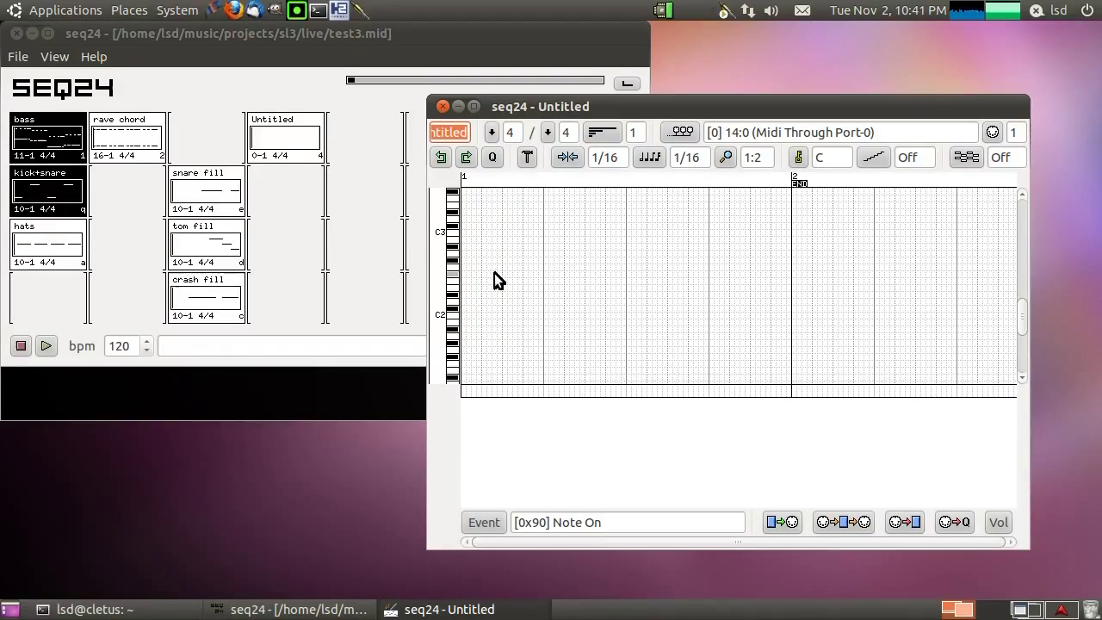
- Enable [3] 32:0 (USB Midi Cable MIDI 1) as MIDI input in Options, then return to Untitled
click(63, 57)
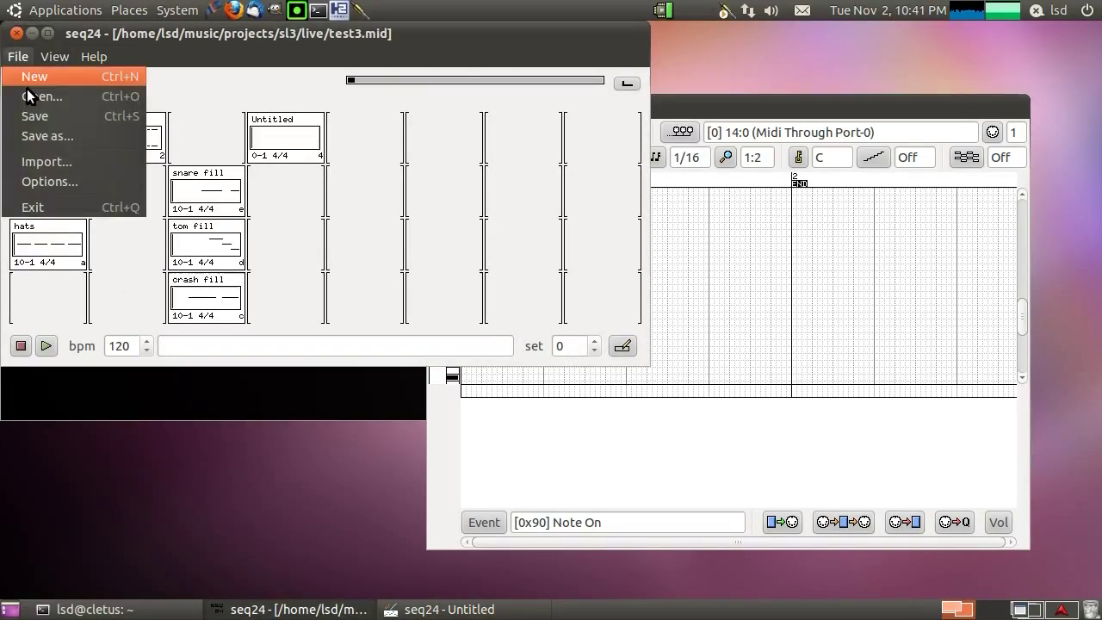
click(51, 176)
click(137, 66)
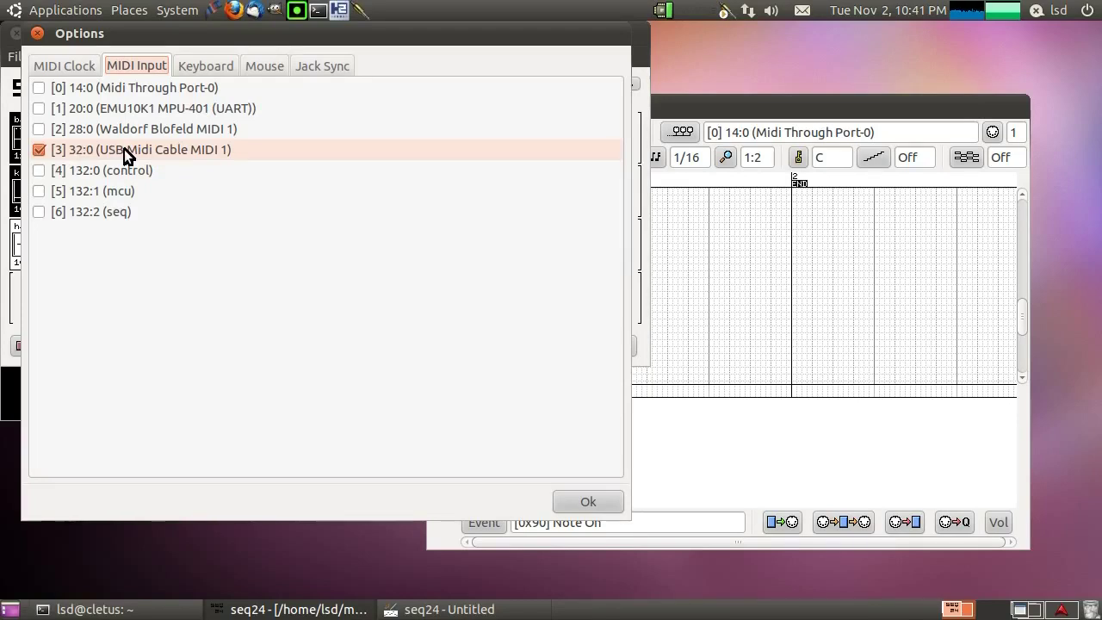
click(582, 501)
click(770, 109)
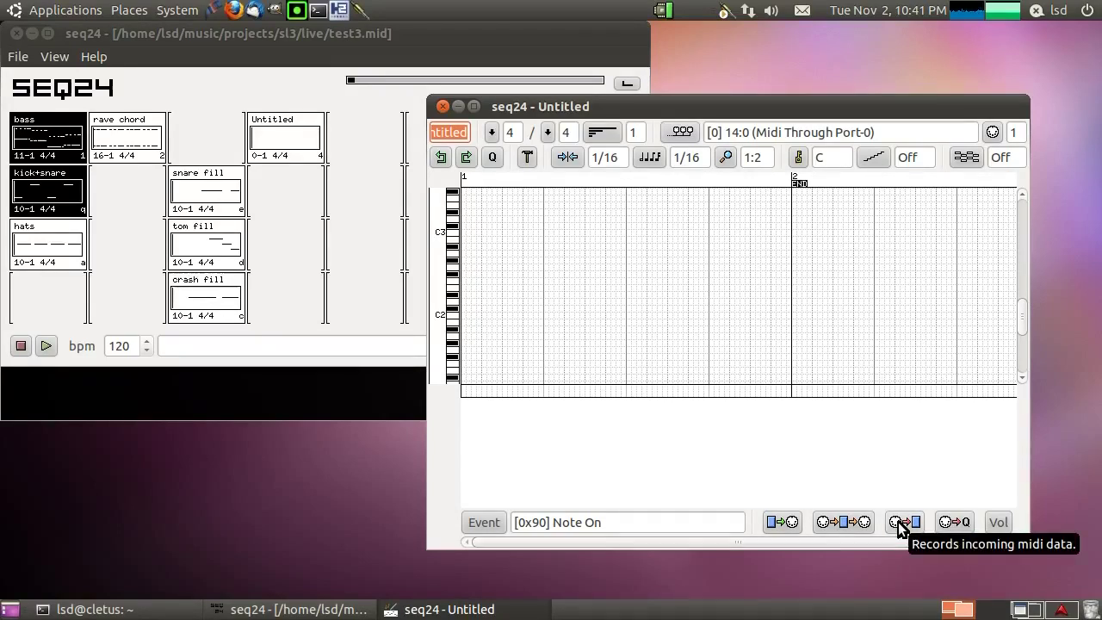
- Route Untitled to [16] 135:0 WhySynth DSSI plugin with Record and MIDI thru turned on
click(684, 130)
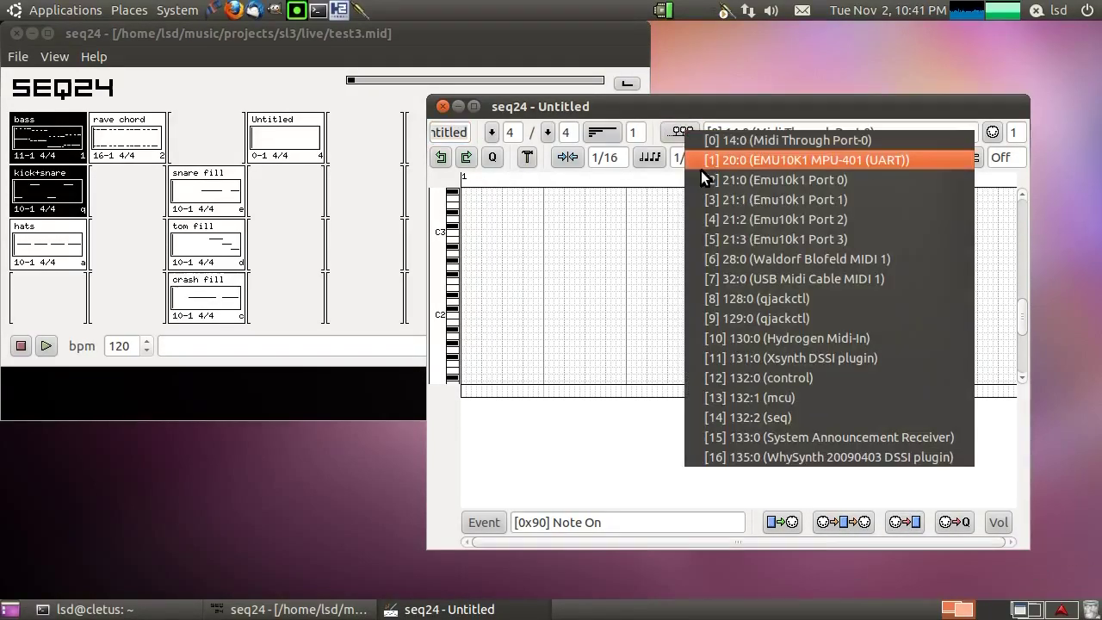
click(768, 456)
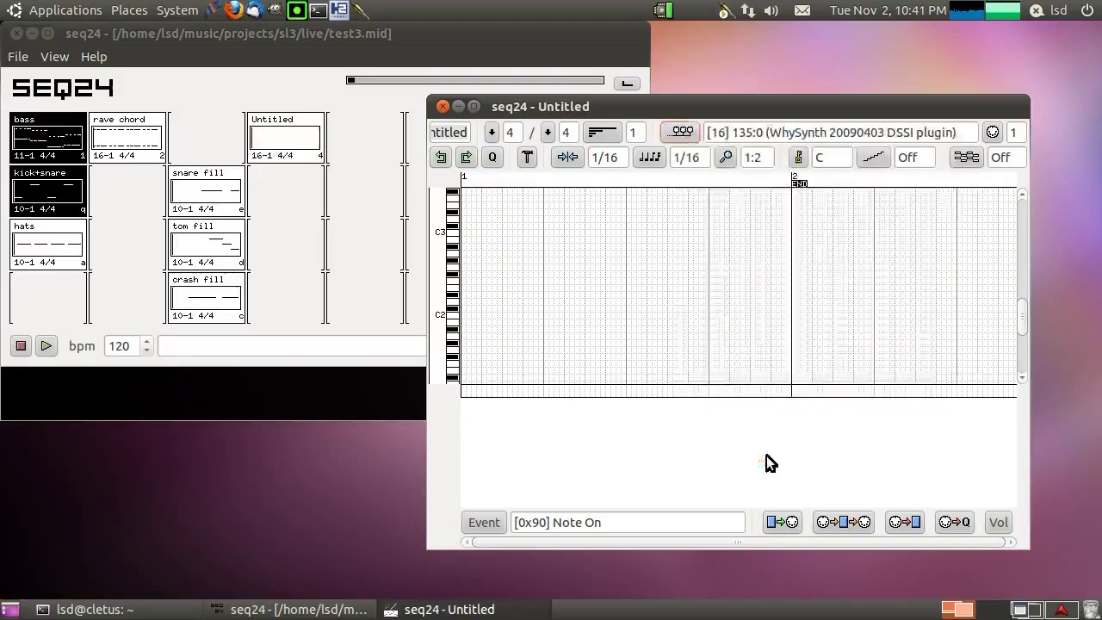
click(896, 524)
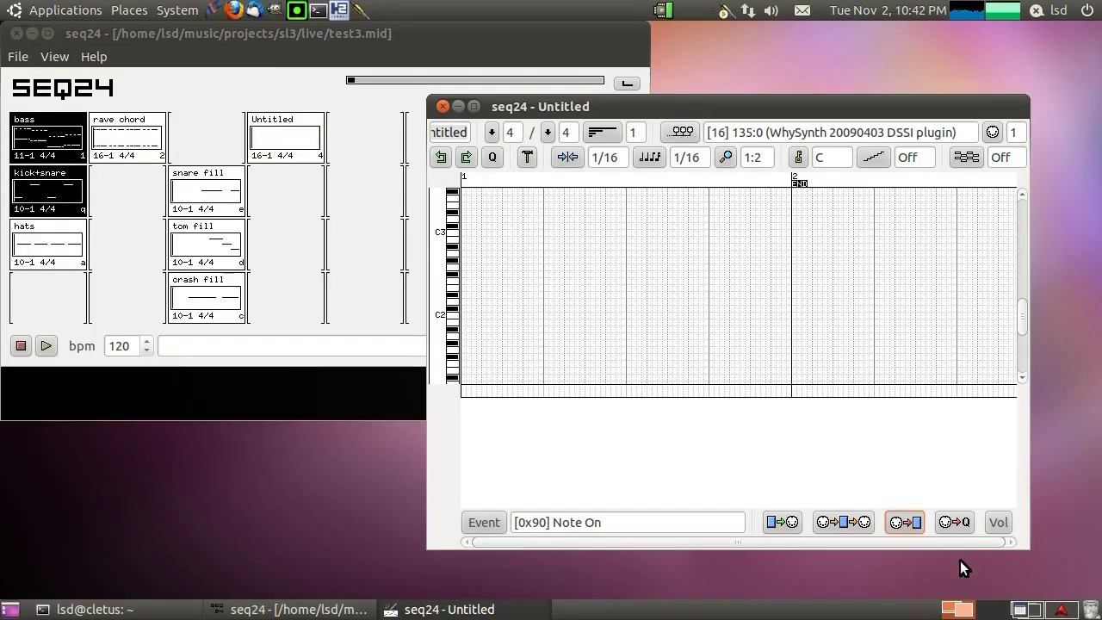
click(849, 523)
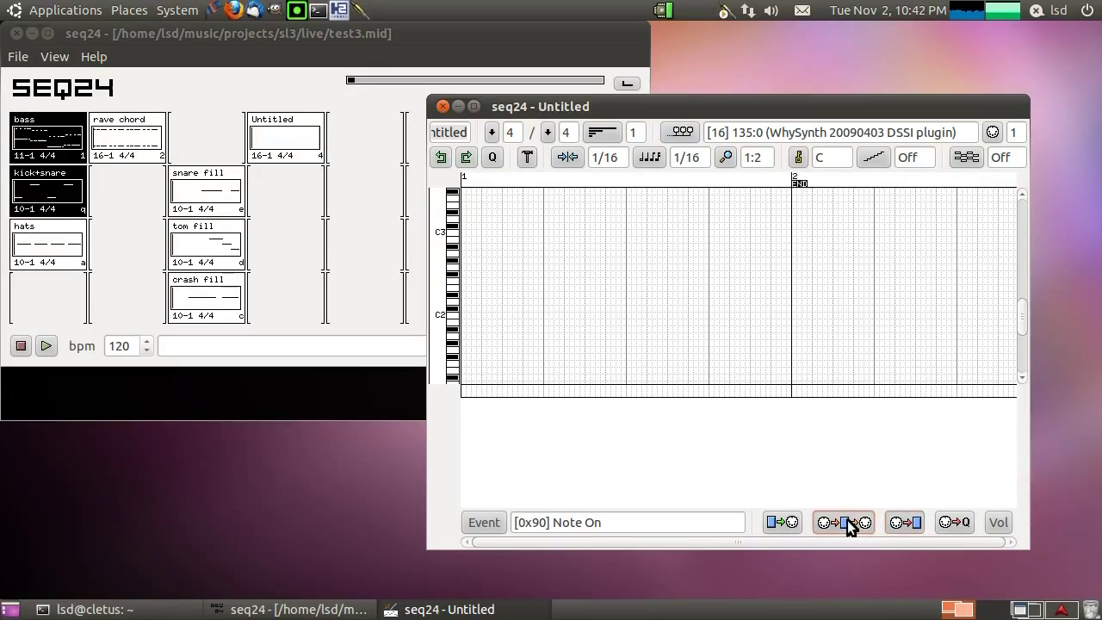
scroll(529, 379, down, 1)
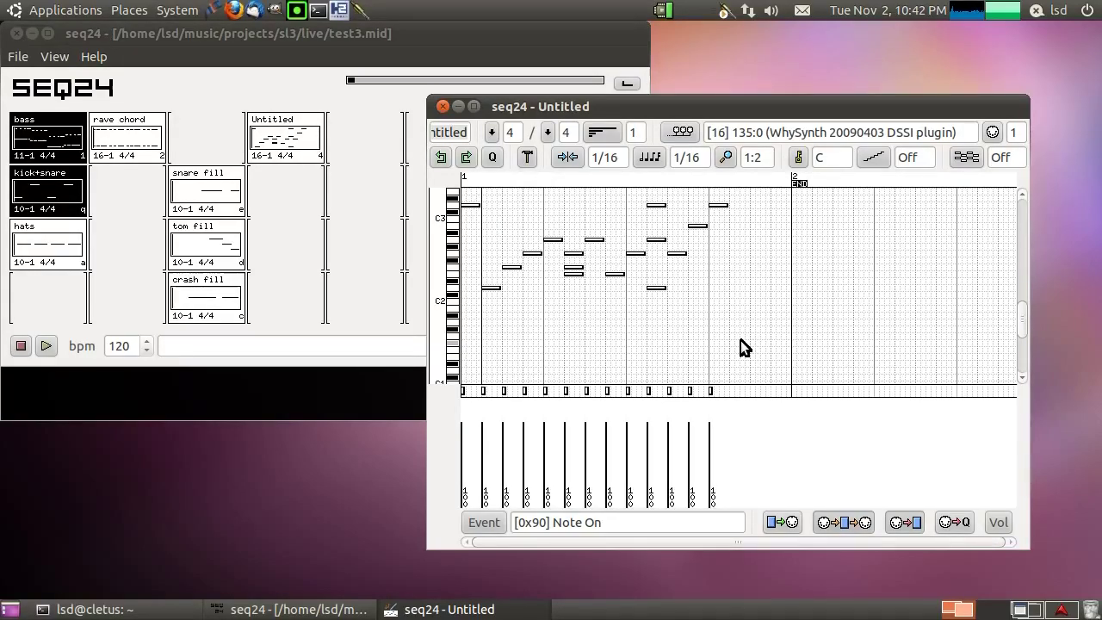
- Select every note of the first recorded melody in the piano roll and delete them
drag(741, 340, 449, 187)
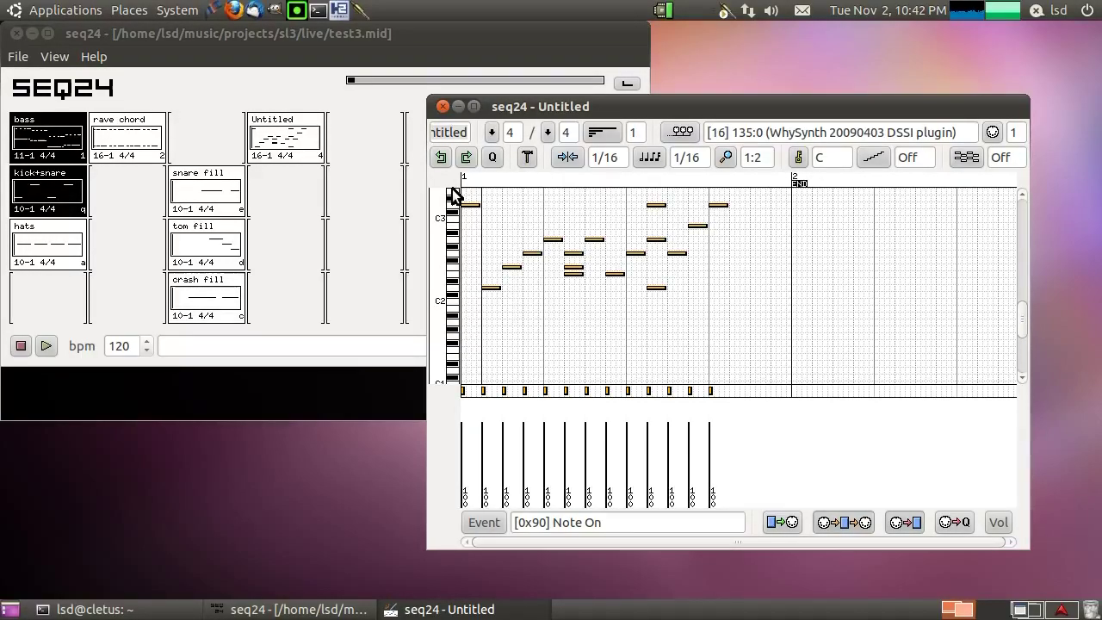
key(Delete)
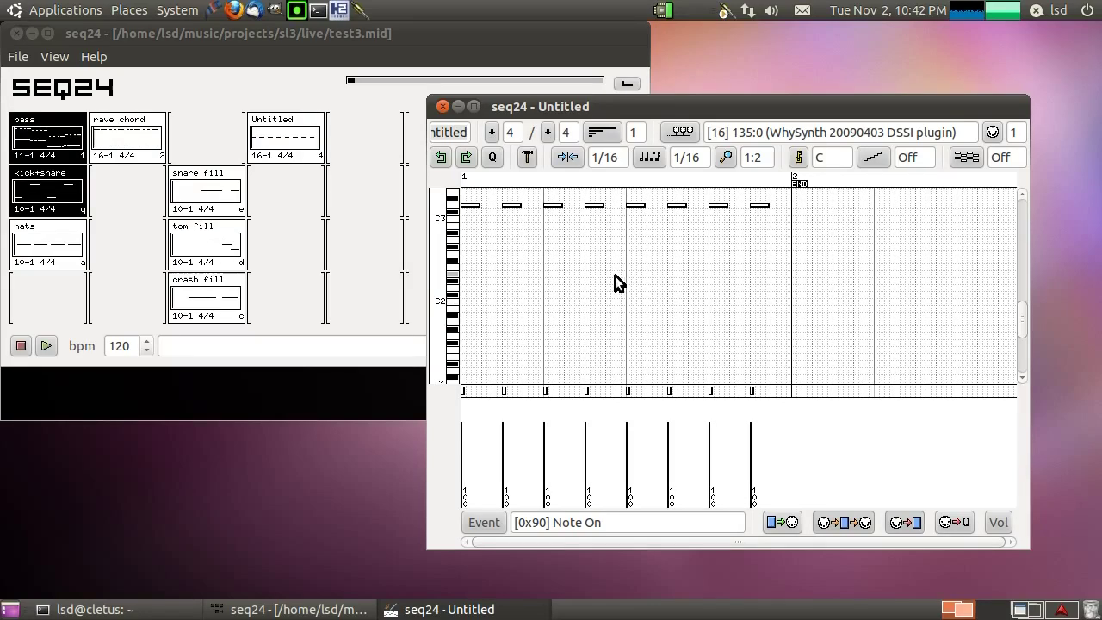
- Unmute the Untitled pattern and play it back briefly to check the eight notes
click(320, 143)
click(49, 345)
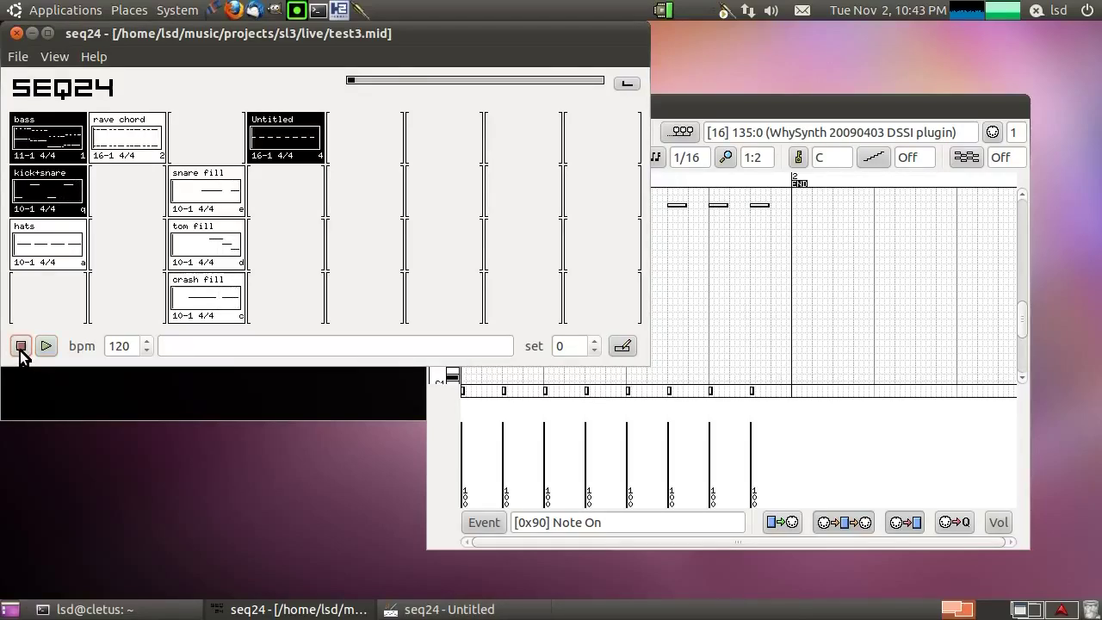
click(20, 347)
- Delete all eight repeated notes from the Untitled pattern in the piano-roll editor
click(702, 107)
scroll(774, 275, up, 4)
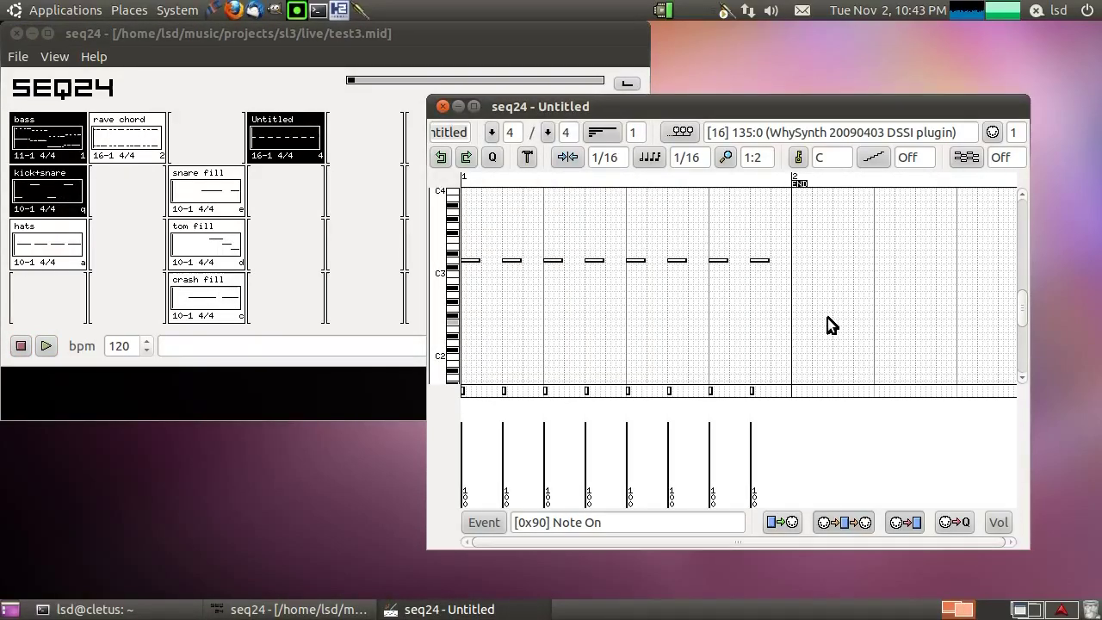
drag(824, 326, 462, 243)
key(Delete)
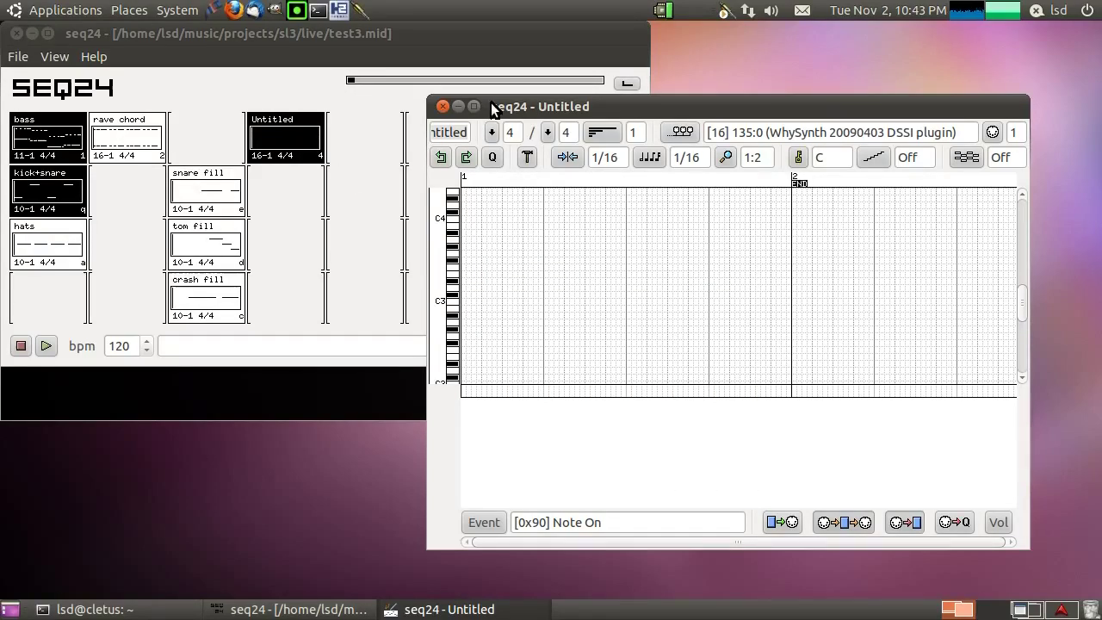
drag(497, 106, 522, 57)
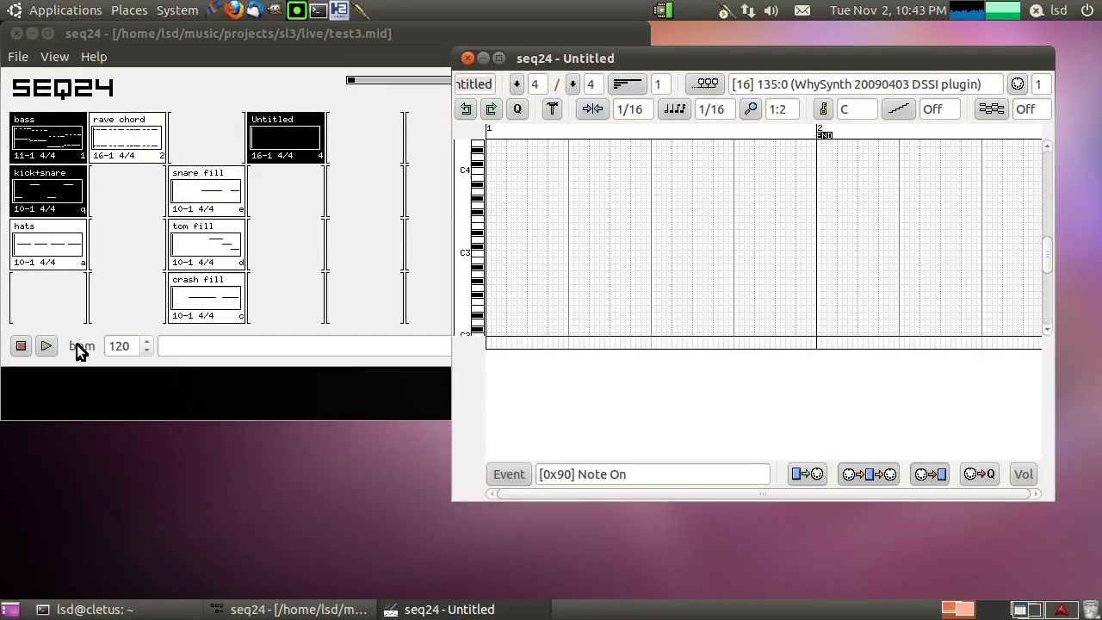
- Record a short melody around C3 into Untitled during playback, muting then unmuting the pattern
click(46, 345)
click(821, 69)
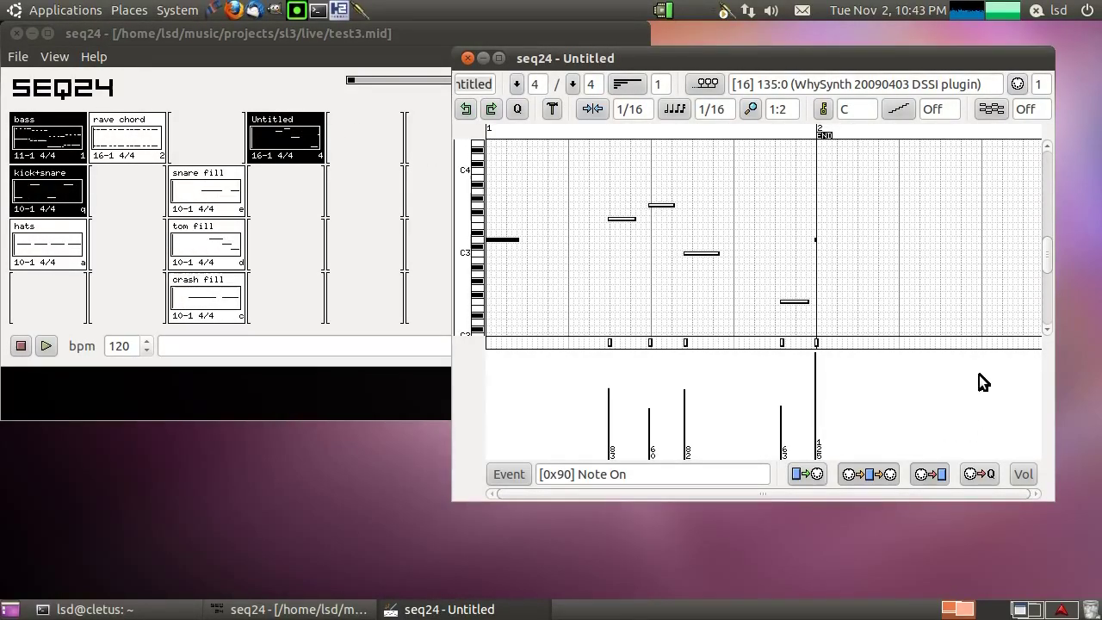
click(276, 137)
click(275, 137)
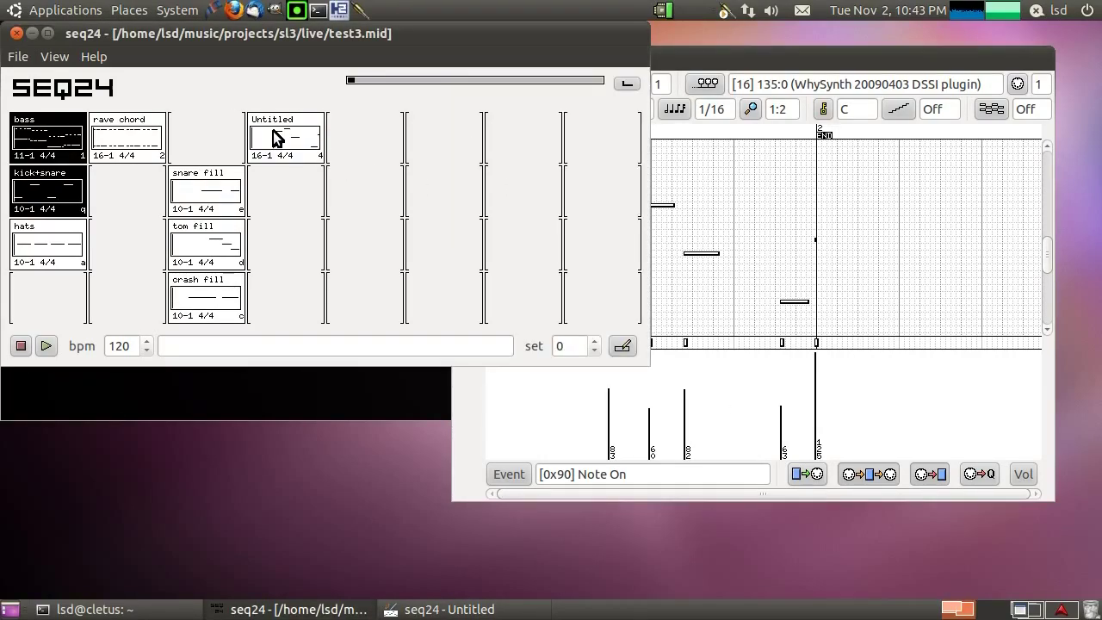
click(866, 69)
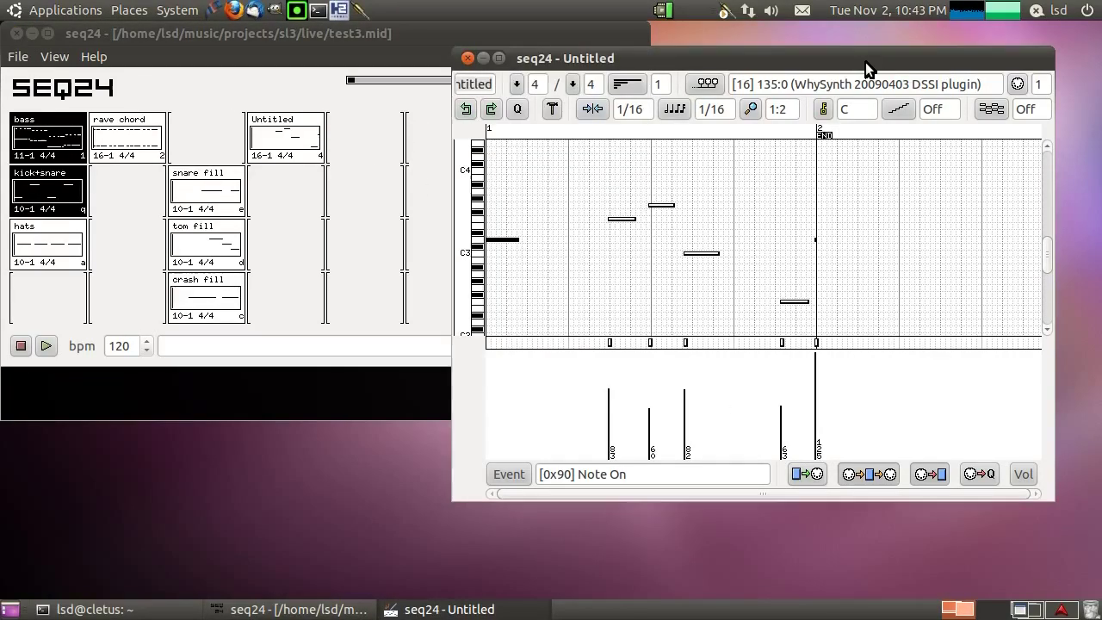
click(297, 144)
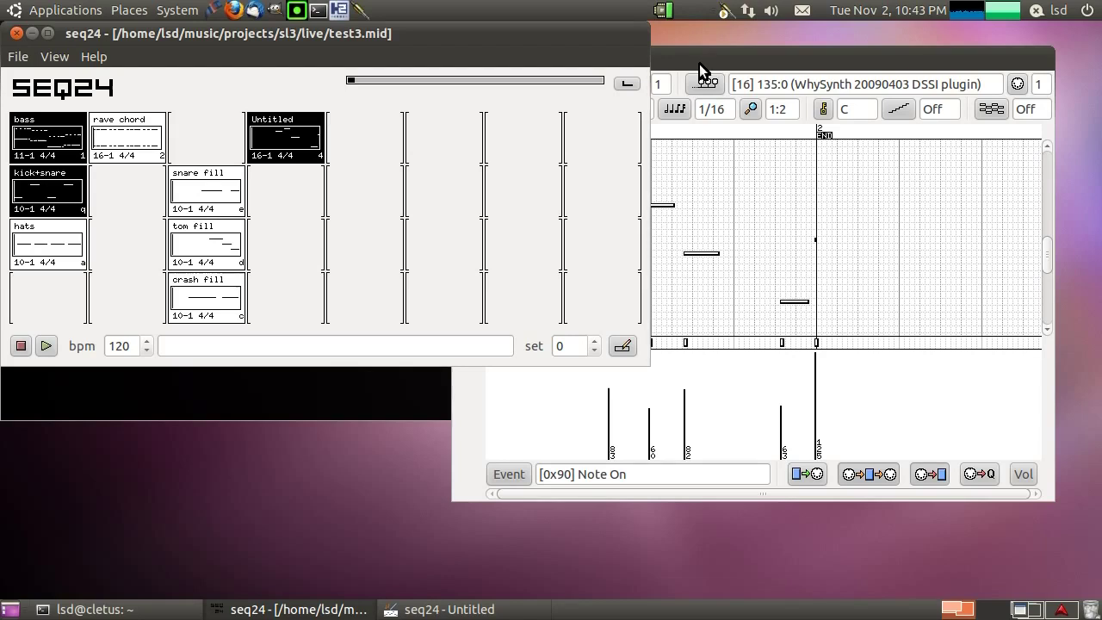
drag(699, 64, 727, 99)
- Quantize all the recorded notes, undo to restore the played timing, then show snap values
click(76, 34)
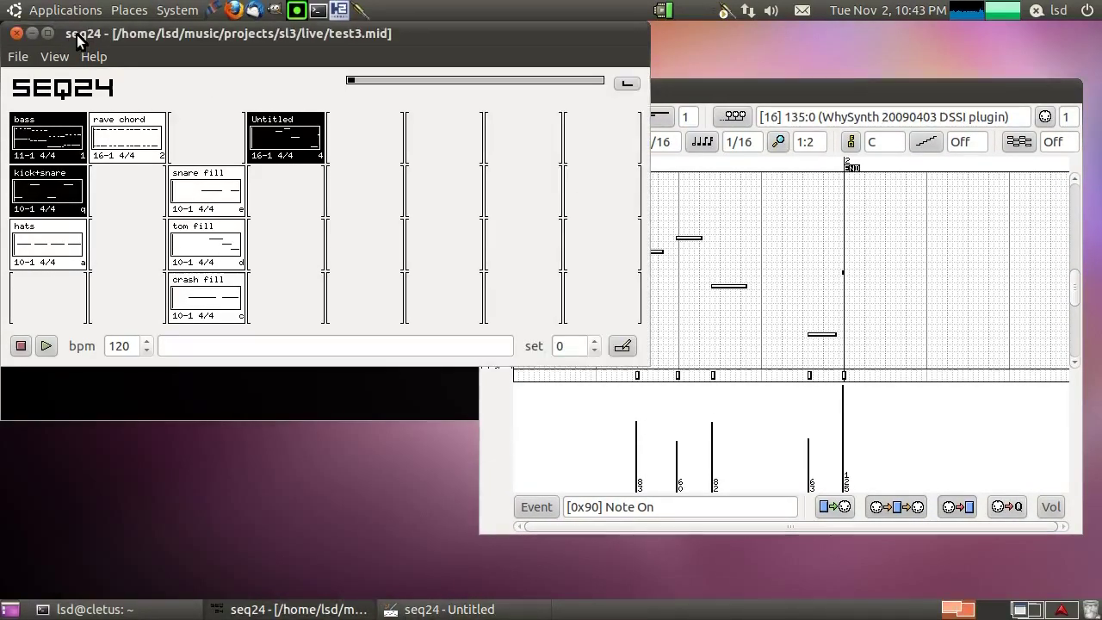
click(727, 90)
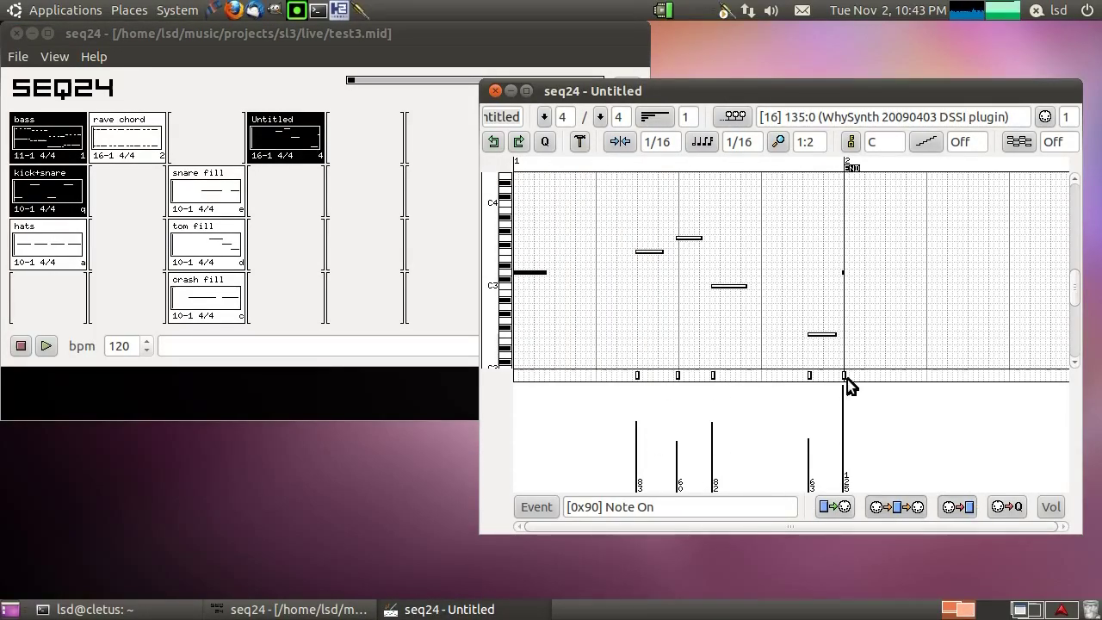
drag(850, 361, 597, 202)
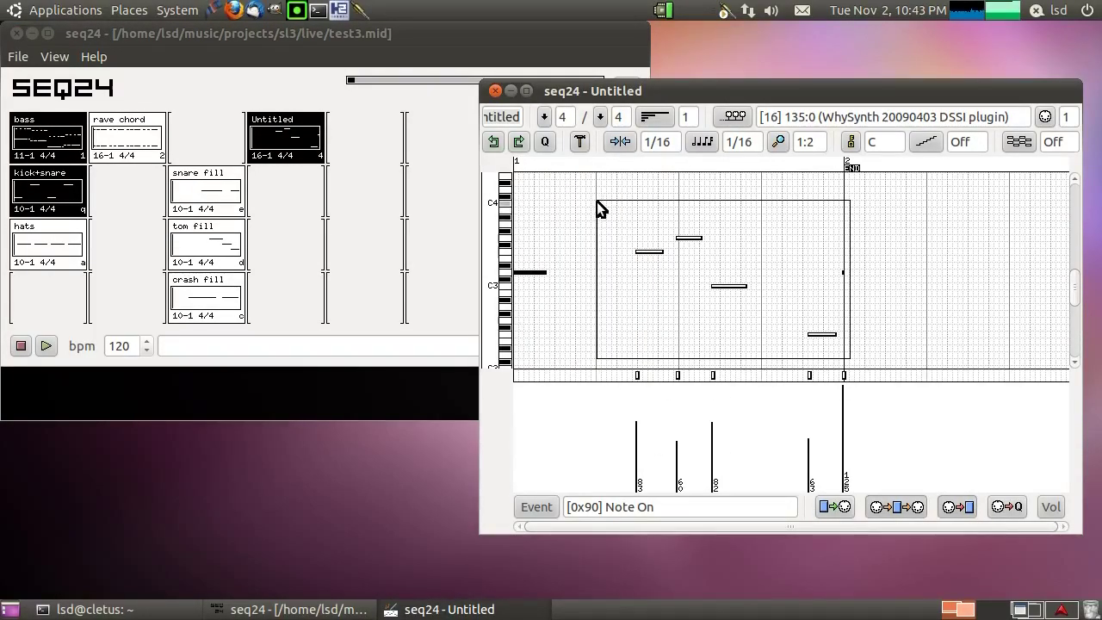
click(547, 147)
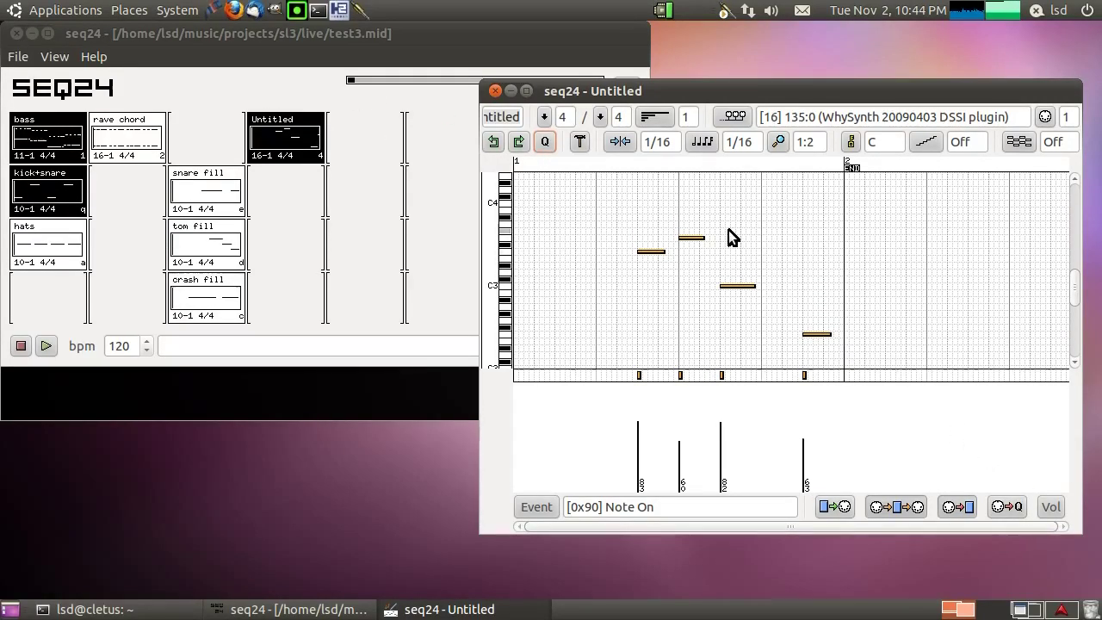
click(494, 142)
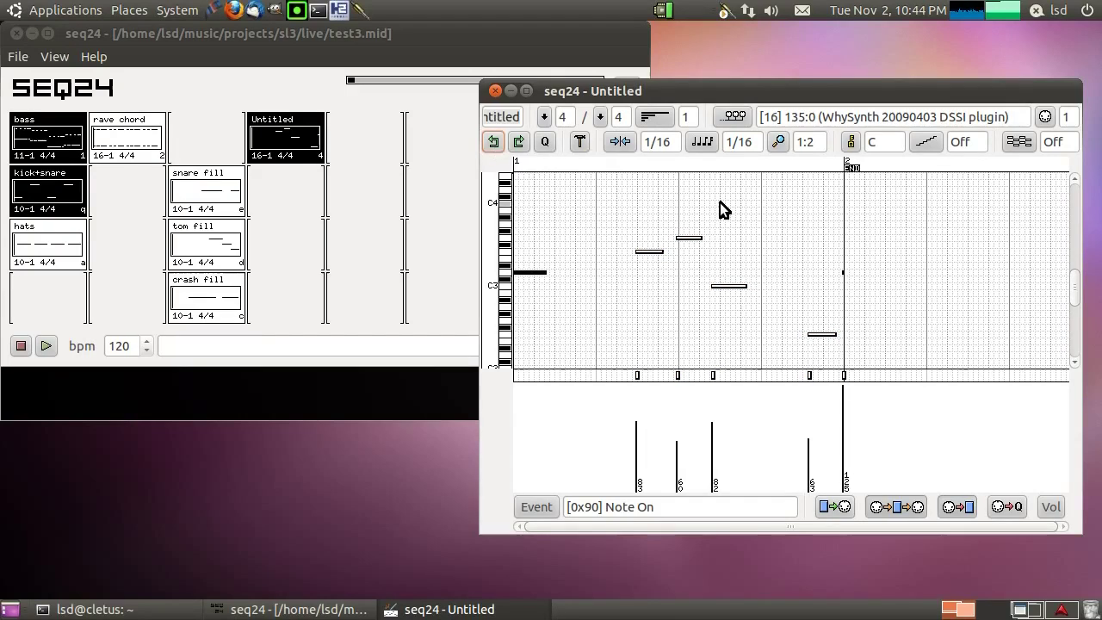
click(620, 141)
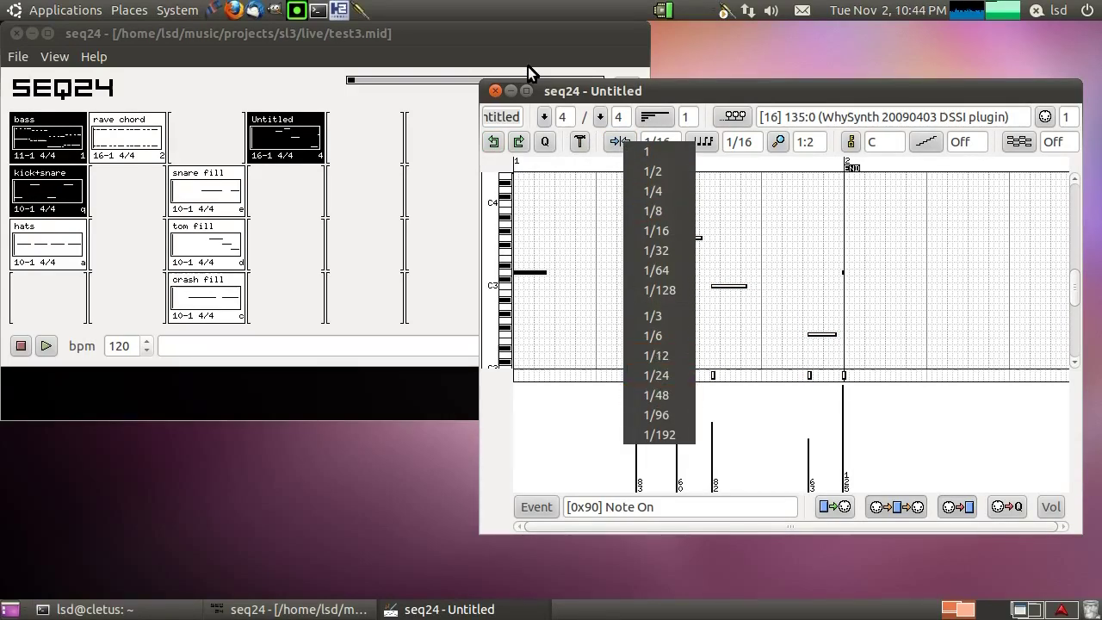
click(606, 158)
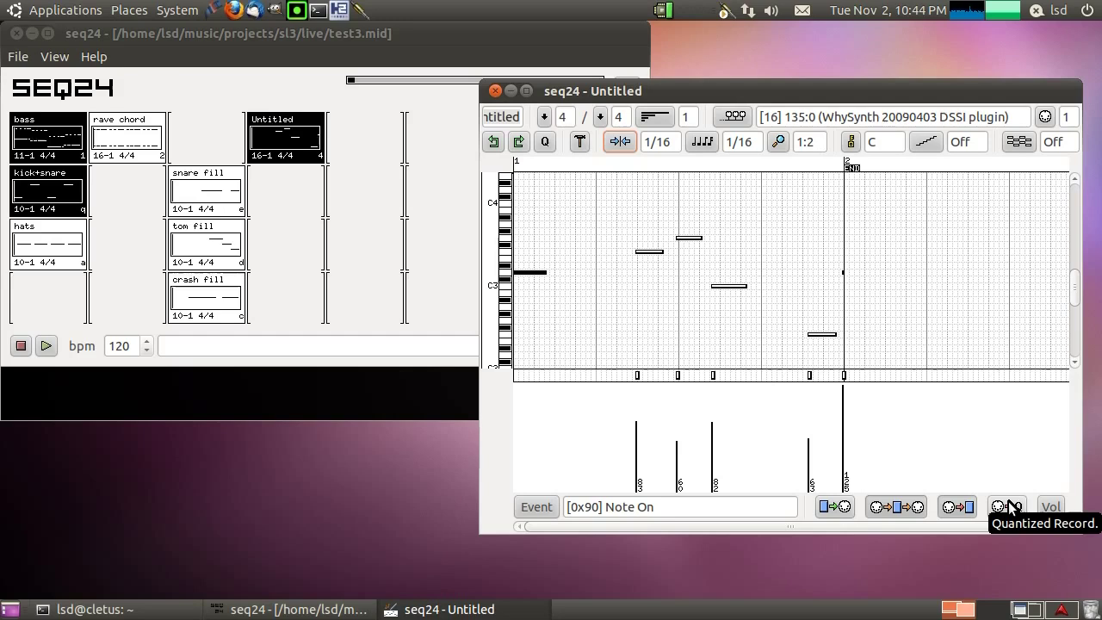
click(784, 144)
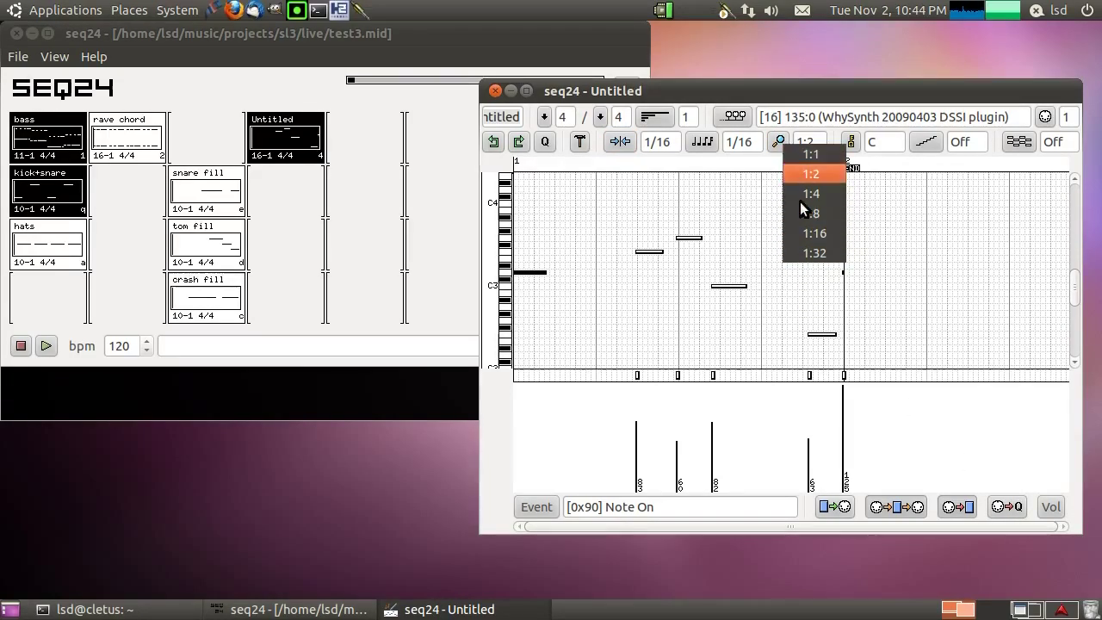
click(778, 143)
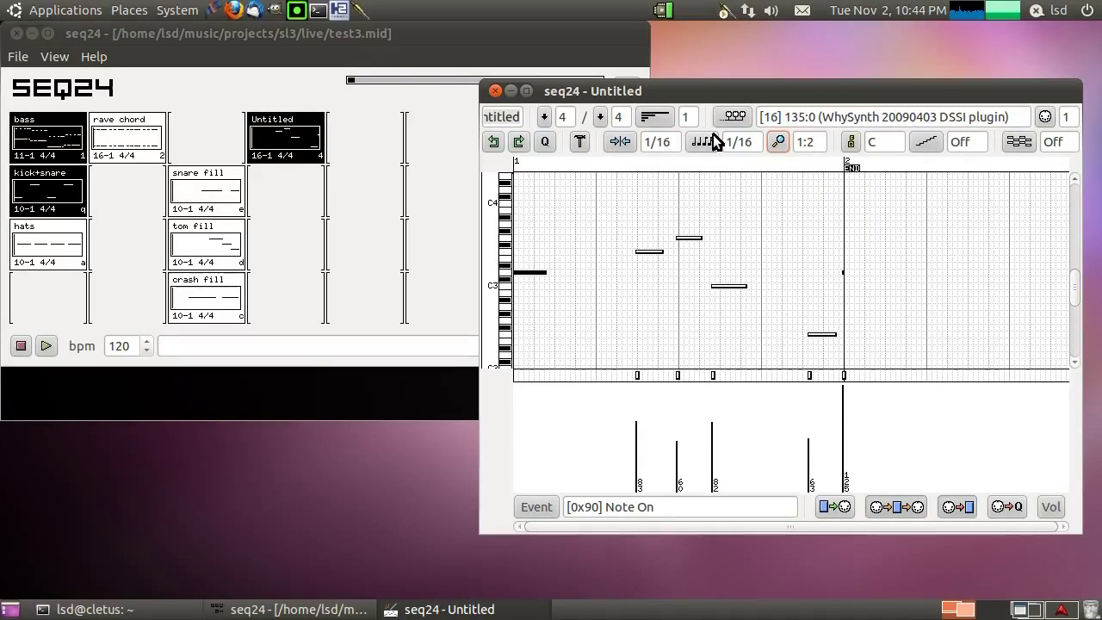
click(599, 118)
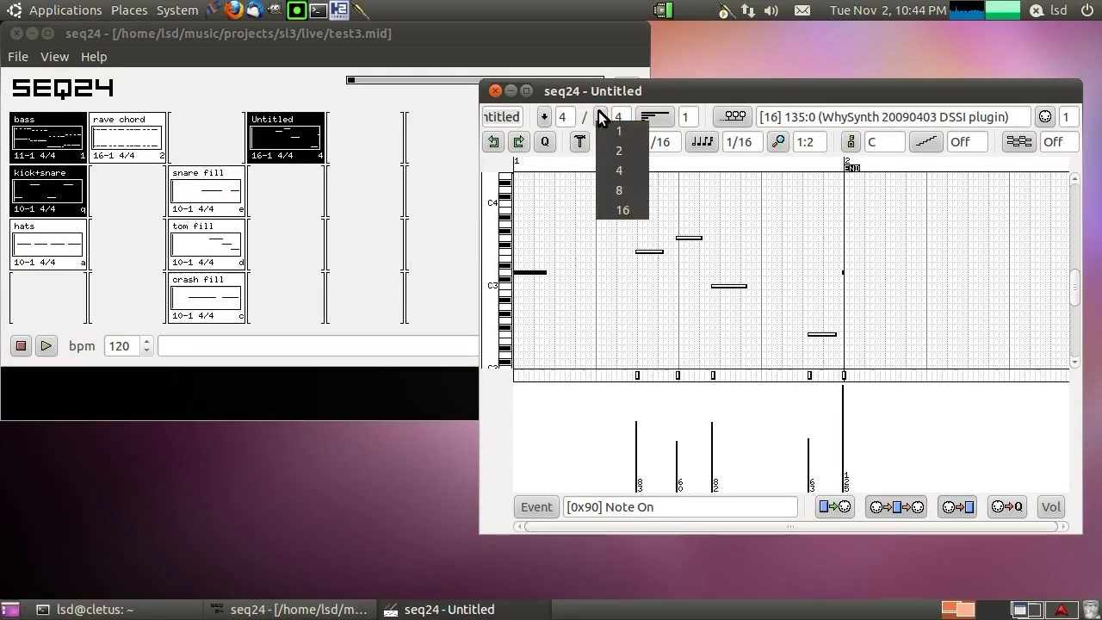
click(600, 118)
click(544, 117)
click(599, 118)
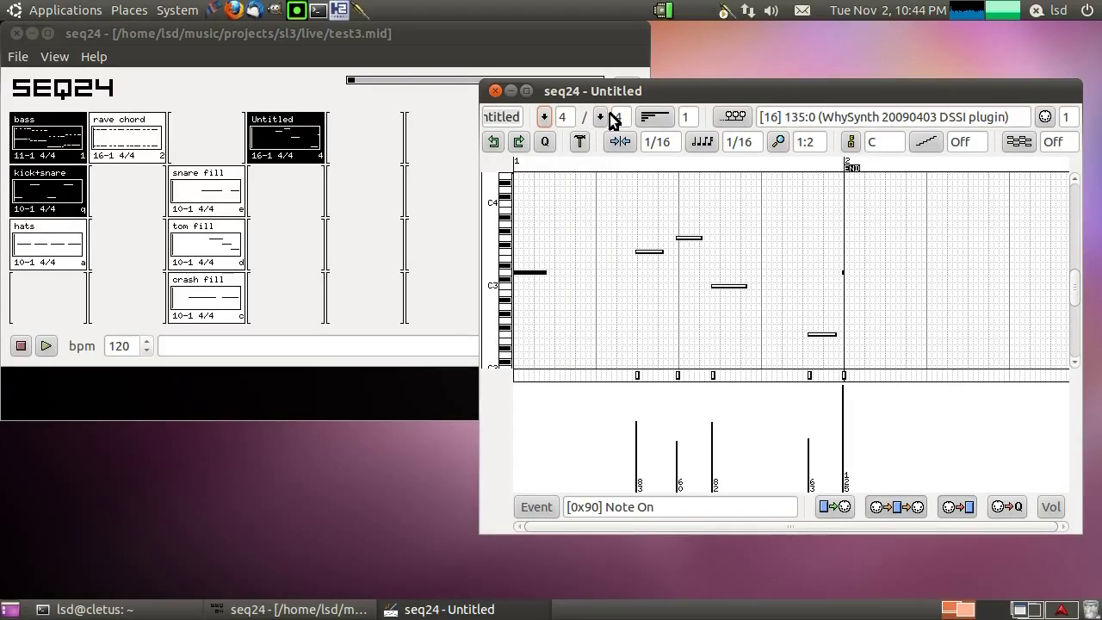
click(600, 117)
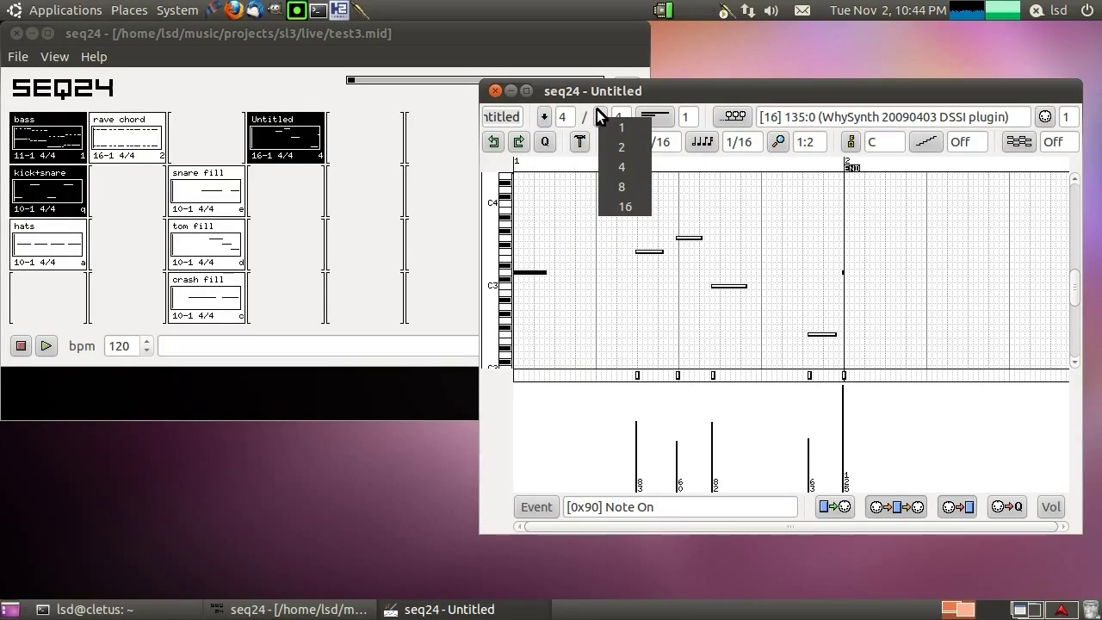
click(589, 118)
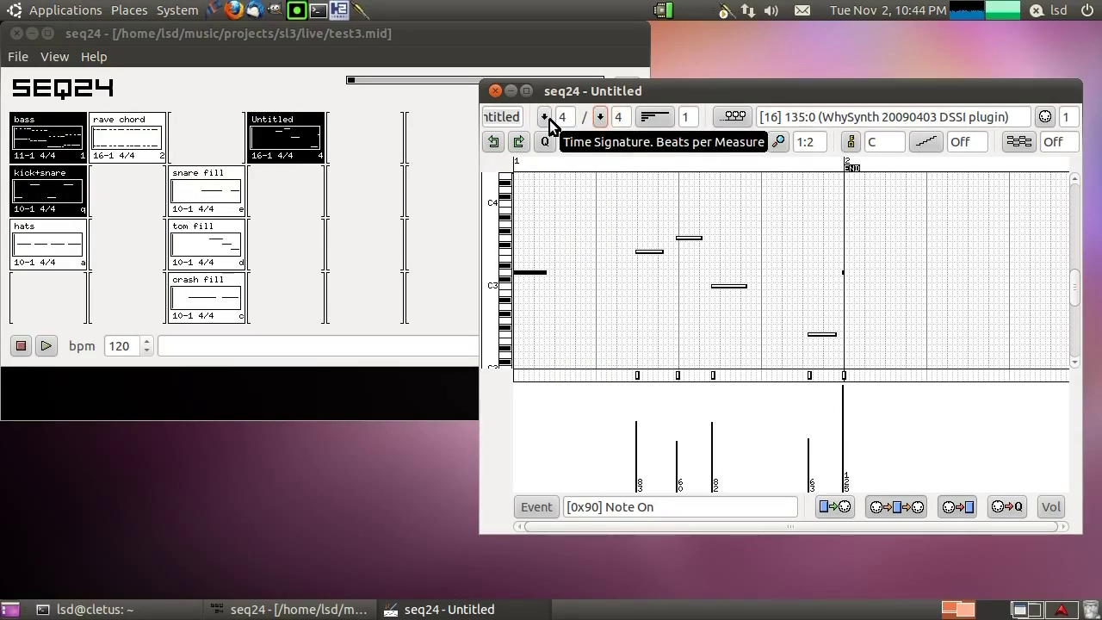